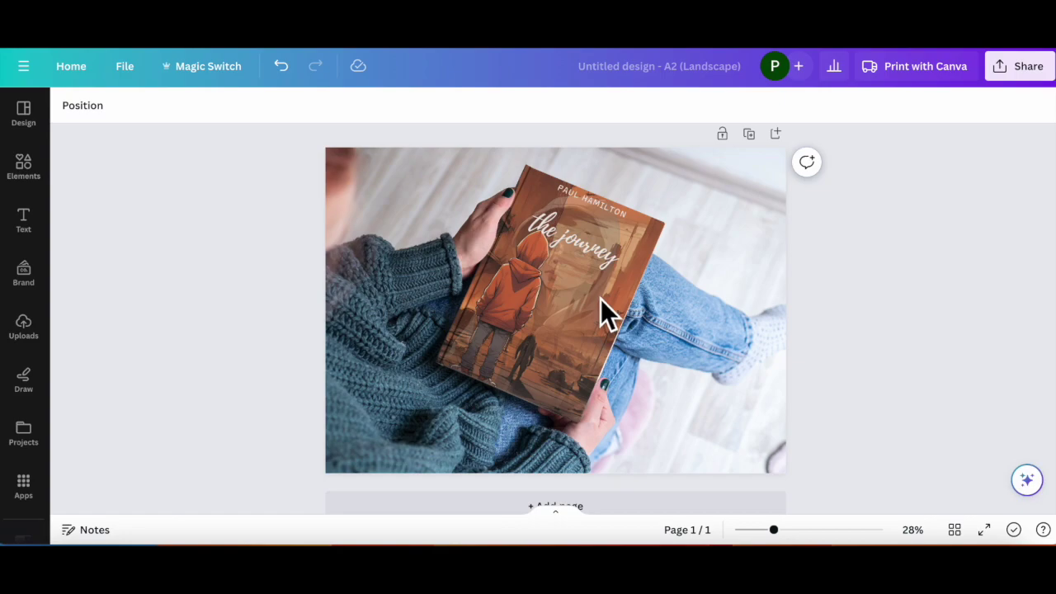
Step: Zoom in on 'the journey' book mockup, then leave the editor for the Canva home page
scroll(601, 307, "up", 3)
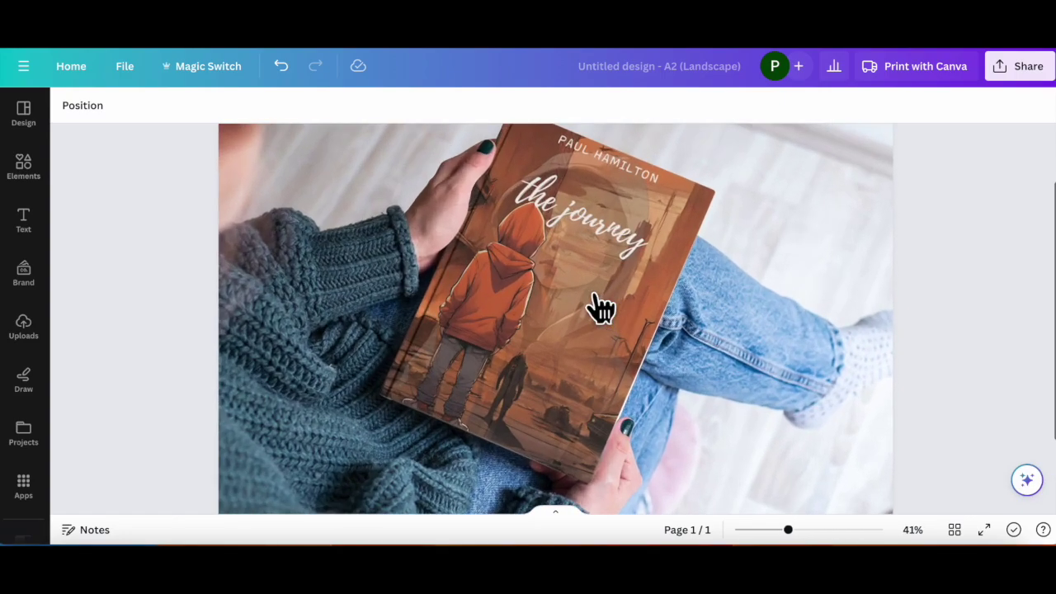
scroll(601, 308, "up", 2)
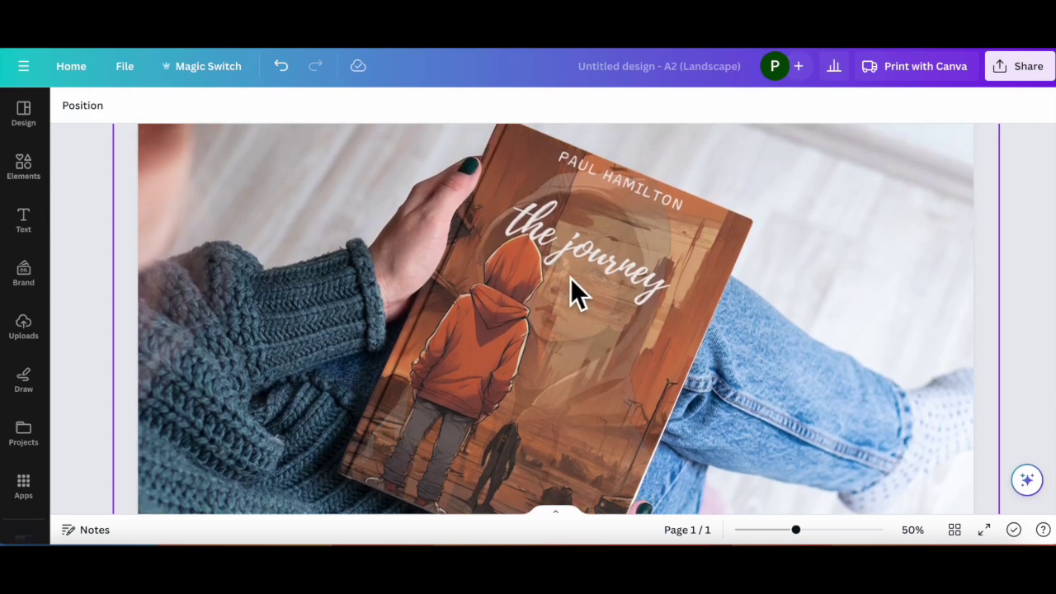
scroll(573, 270, "up", 3)
scroll(601, 272, "down", 2)
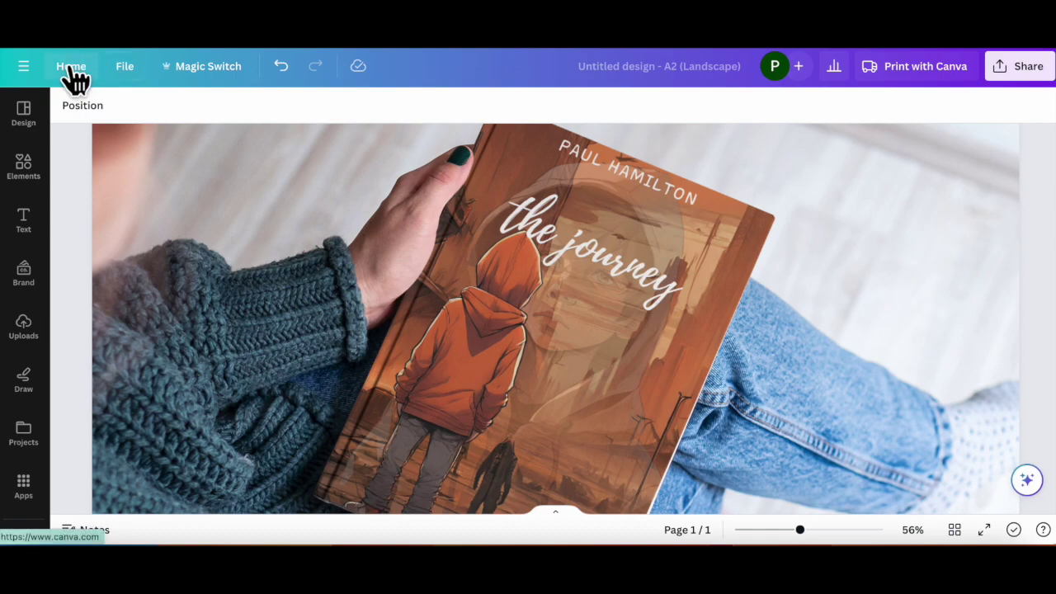
left_click(73, 68)
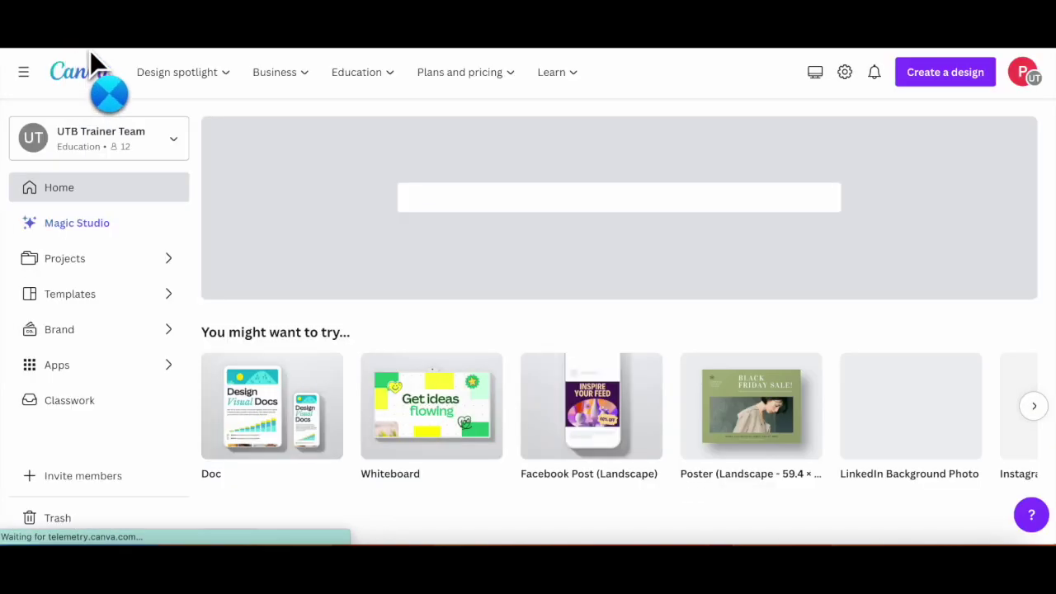
Step: Clear the selection on 'the journey' cover, hide the templates side panel, and zoom around the cover
scroll(253, 401, "down", 5)
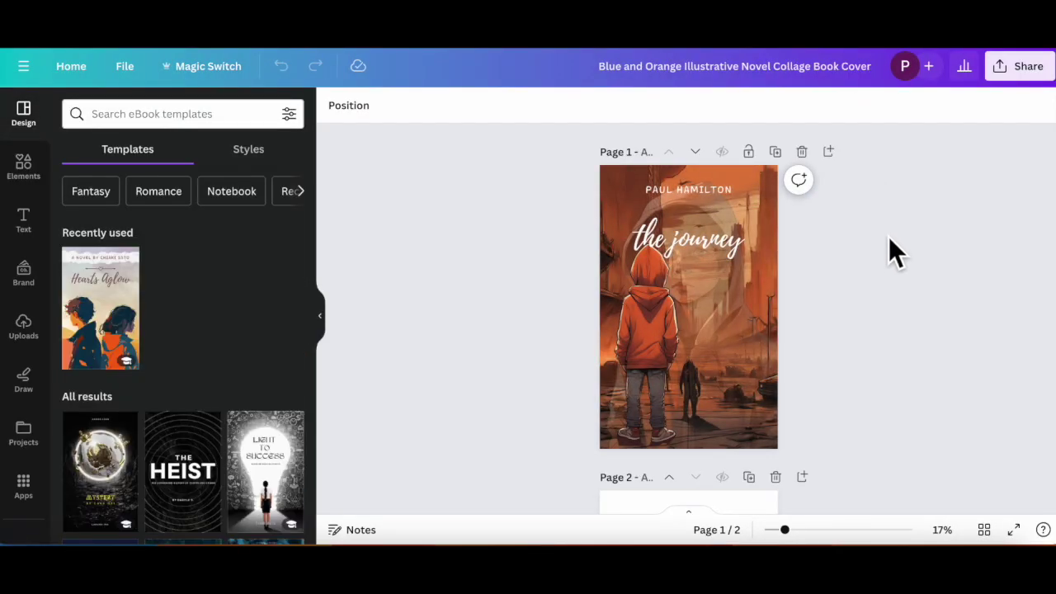
scroll(681, 295, "up", 4)
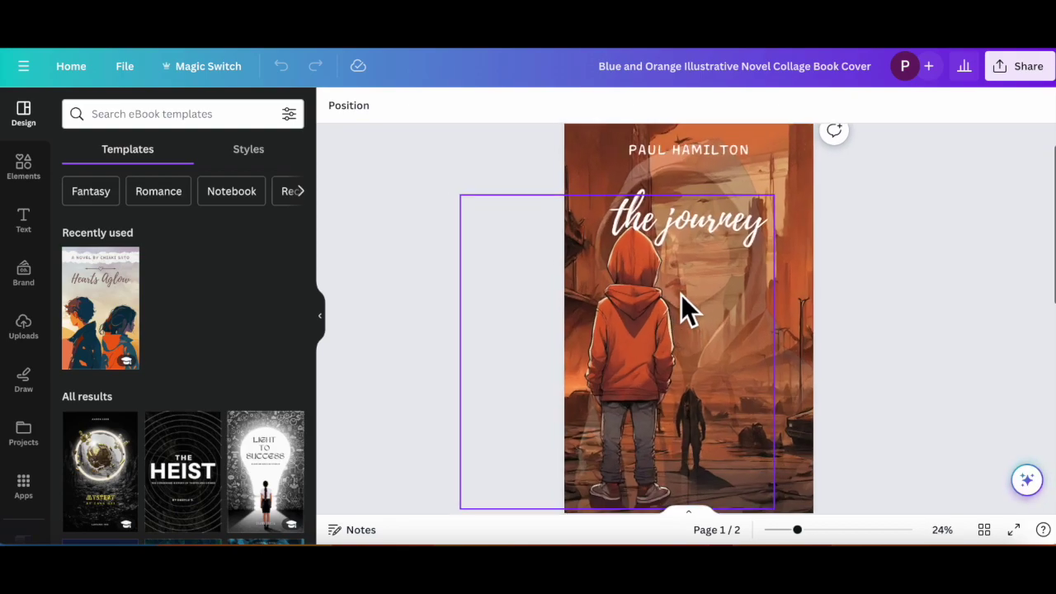
scroll(681, 294, "down", 2)
left_click(908, 307)
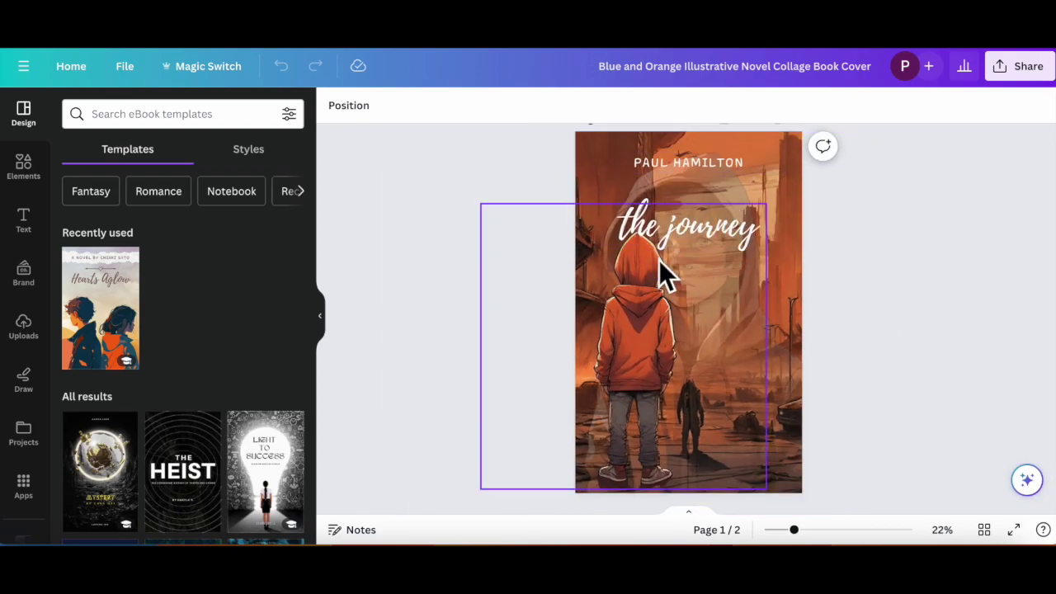
left_click(321, 322)
scroll(567, 342, "up", 5)
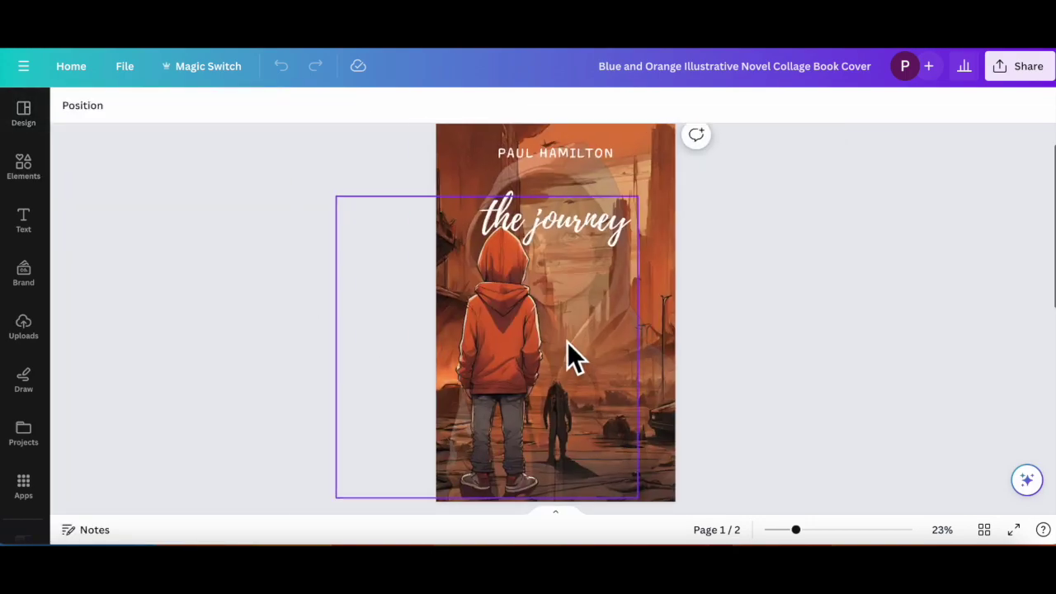
scroll(948, 279, "up", 3)
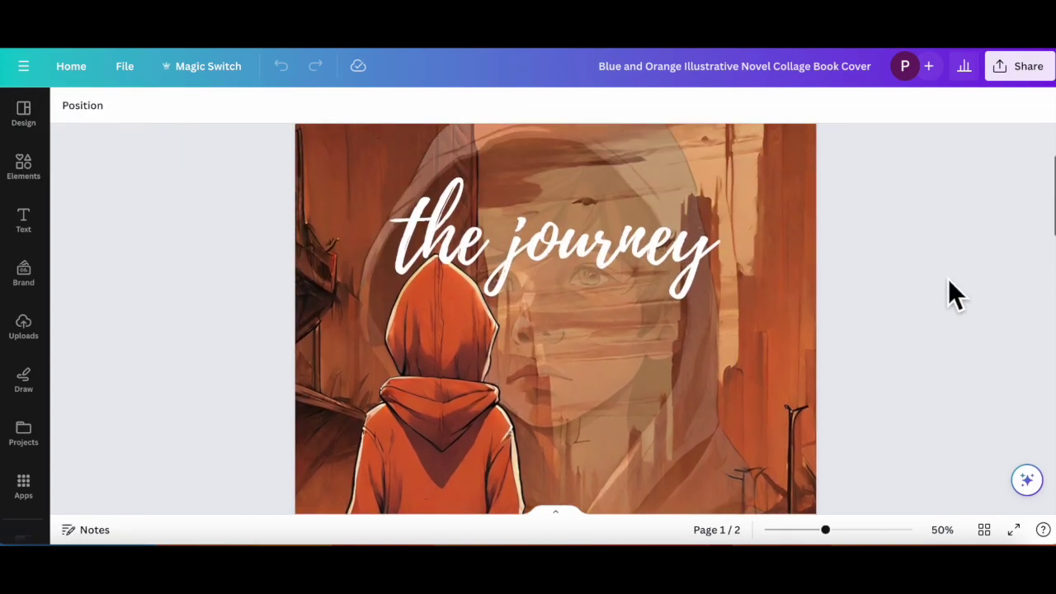
scroll(948, 279, "down", 5)
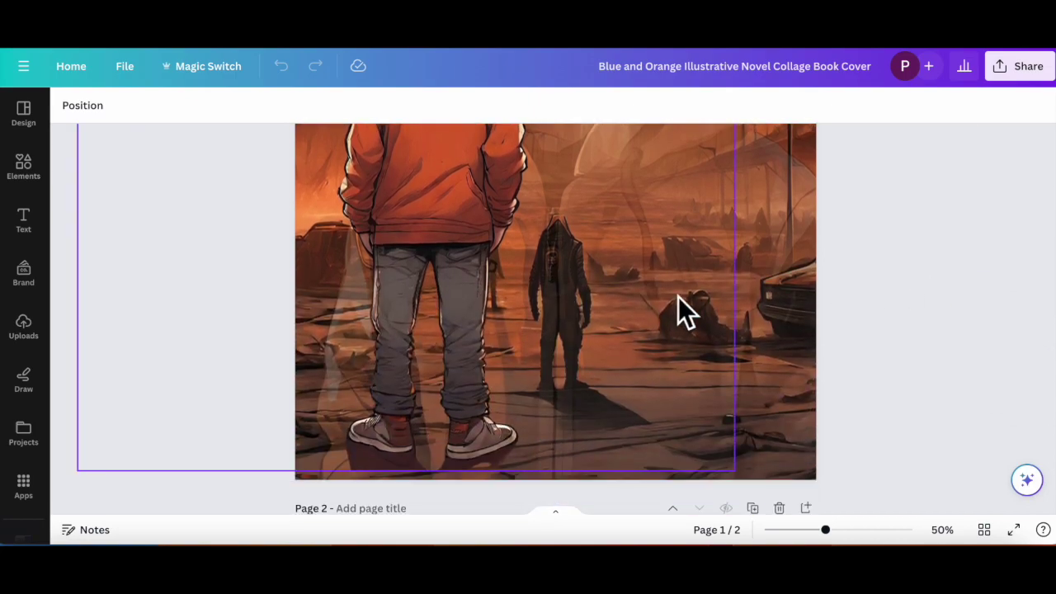
scroll(684, 311, "down", 5)
scroll(679, 299, "down", 3)
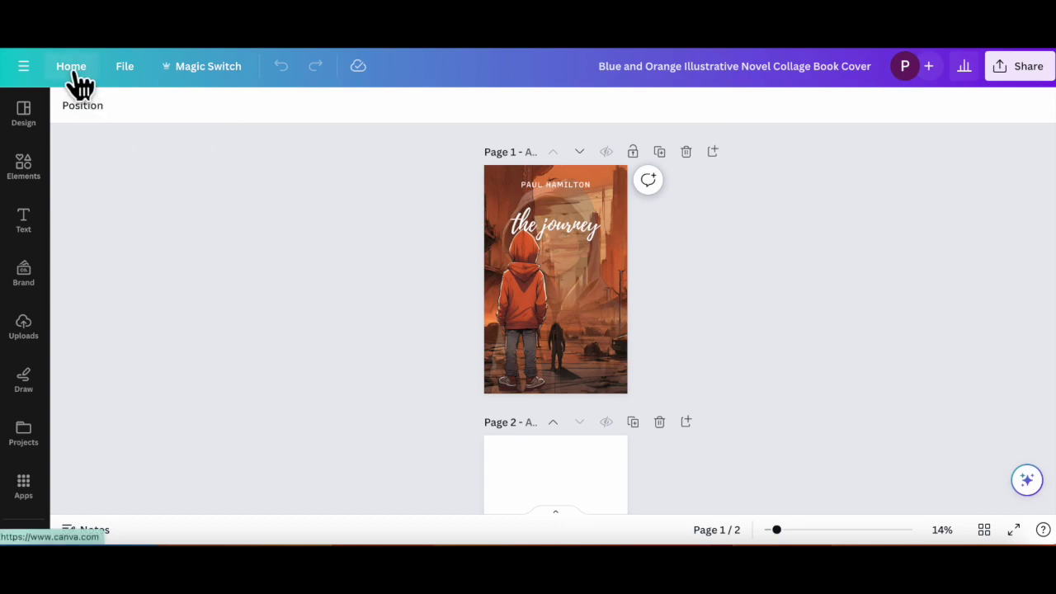
Step: Return to the home page and search templates for 'book cover'
left_click(73, 71)
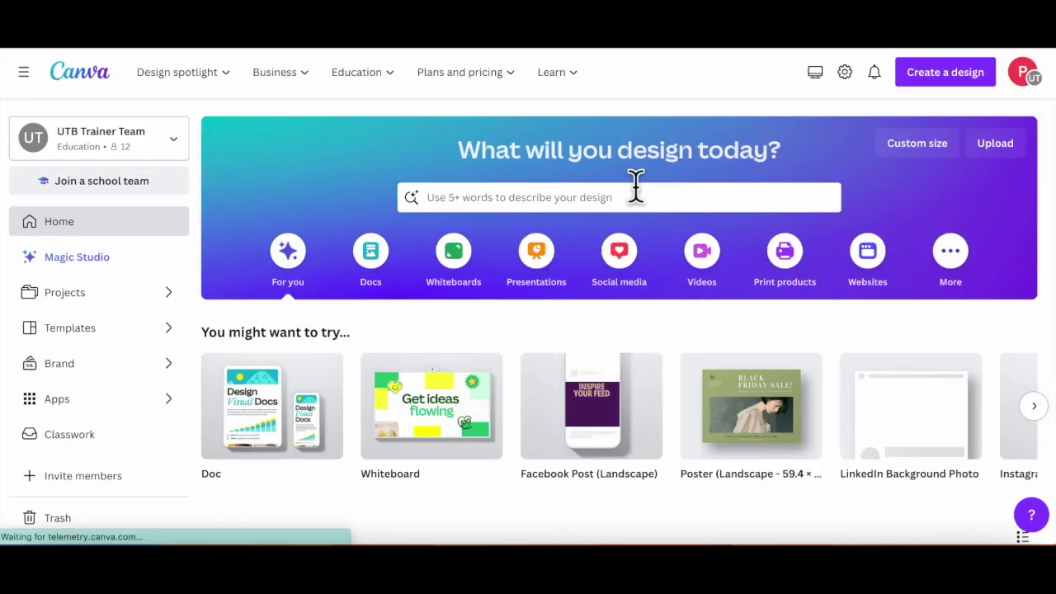
left_click(469, 191)
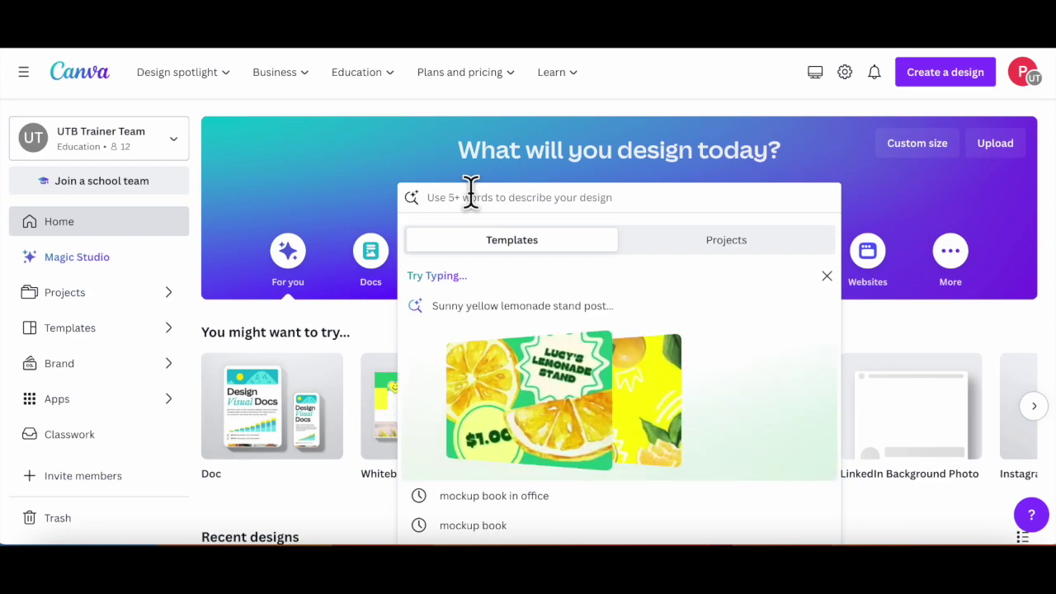
type("book cover")
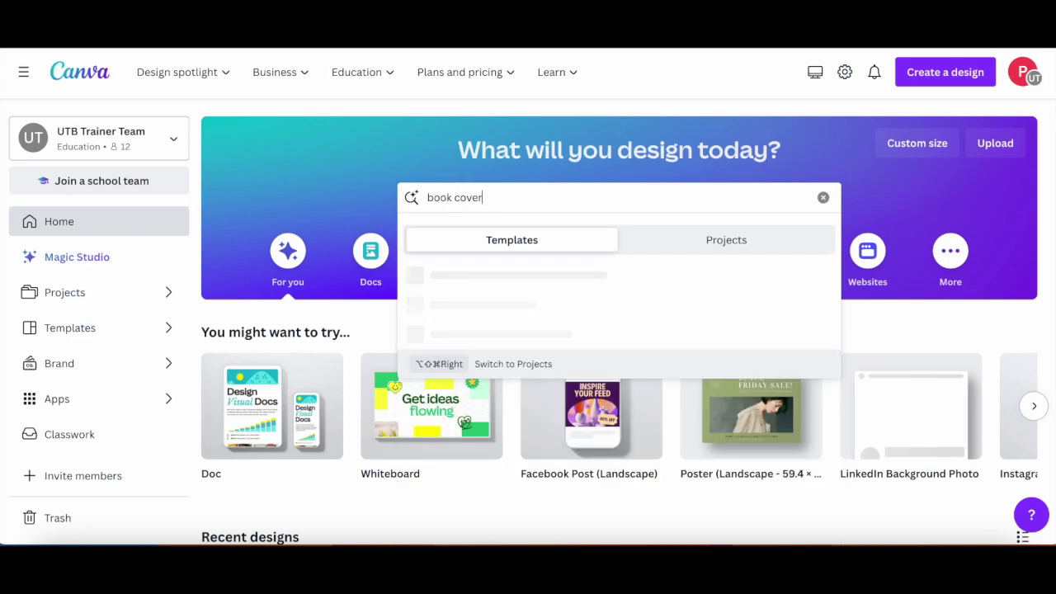
key("Return")
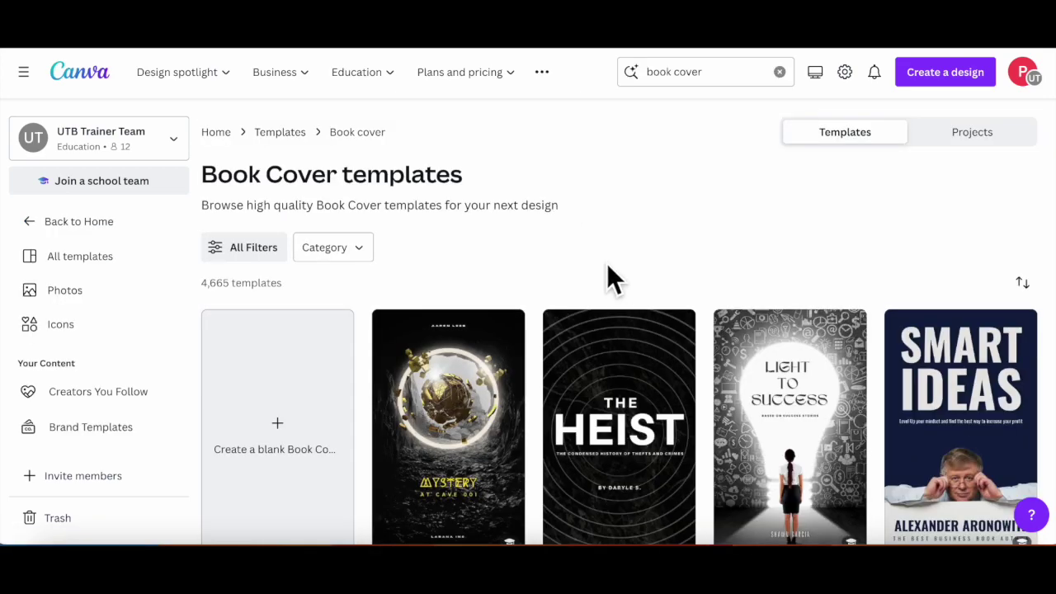
Step: Scroll through the book cover results to find the Hearts Aglow template
scroll(606, 264, "down", 3)
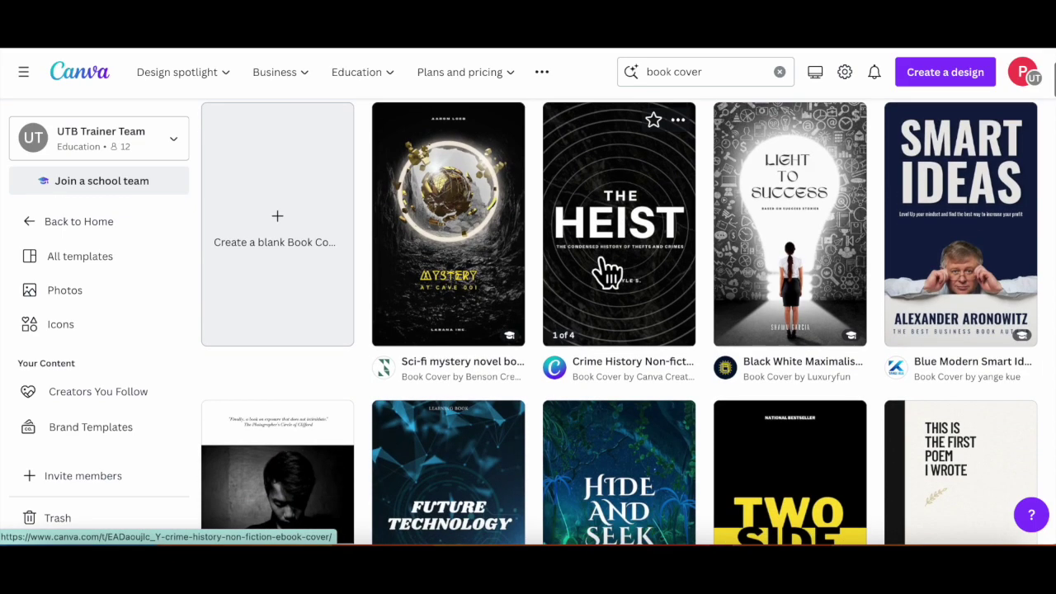
scroll(606, 273, "up", 1)
scroll(608, 272, "down", 3)
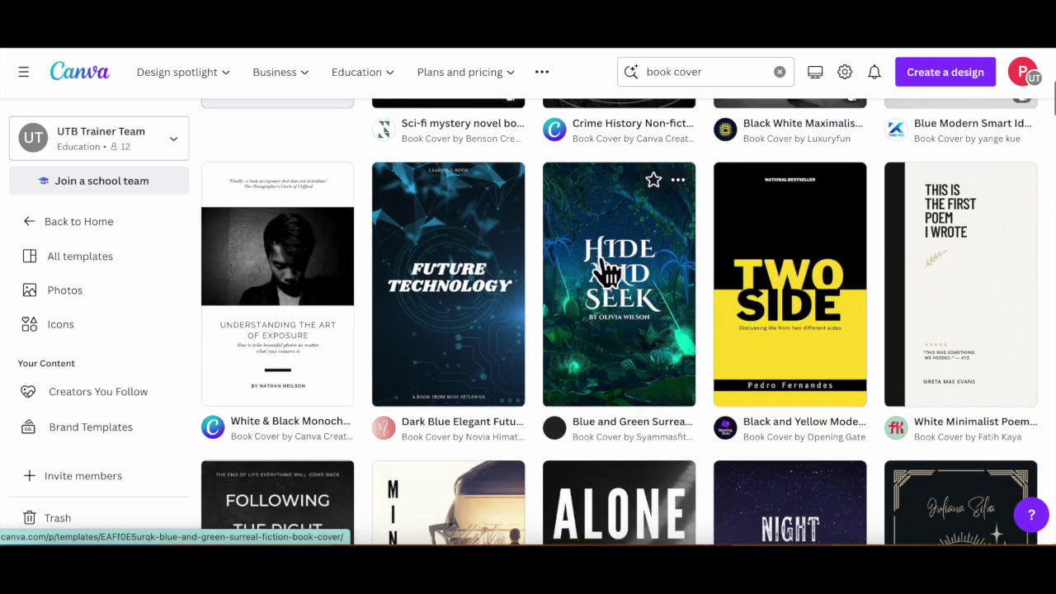
scroll(608, 273, "down", 5)
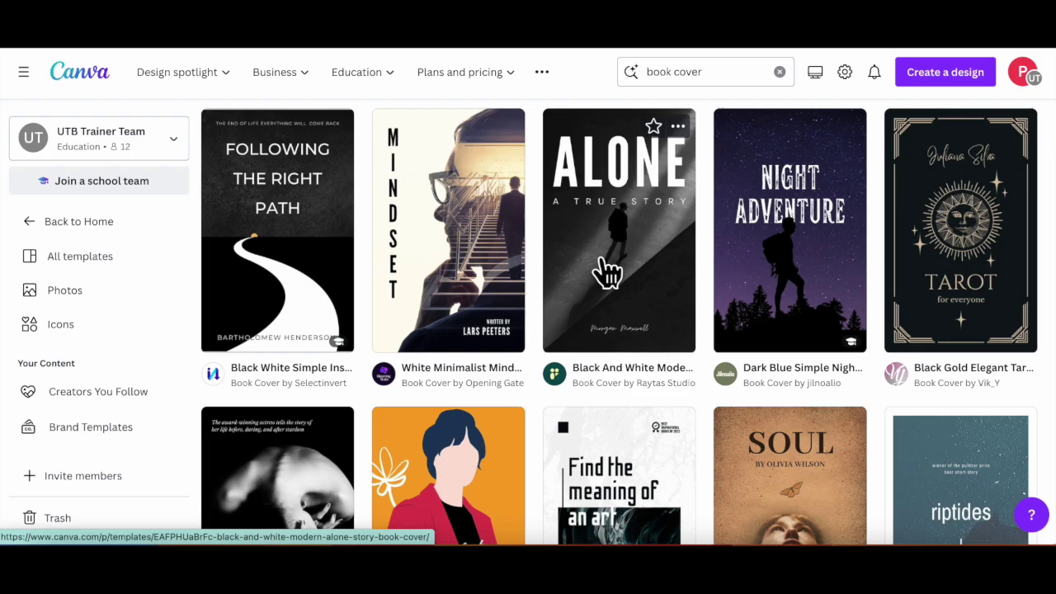
scroll(608, 272, "down", 6)
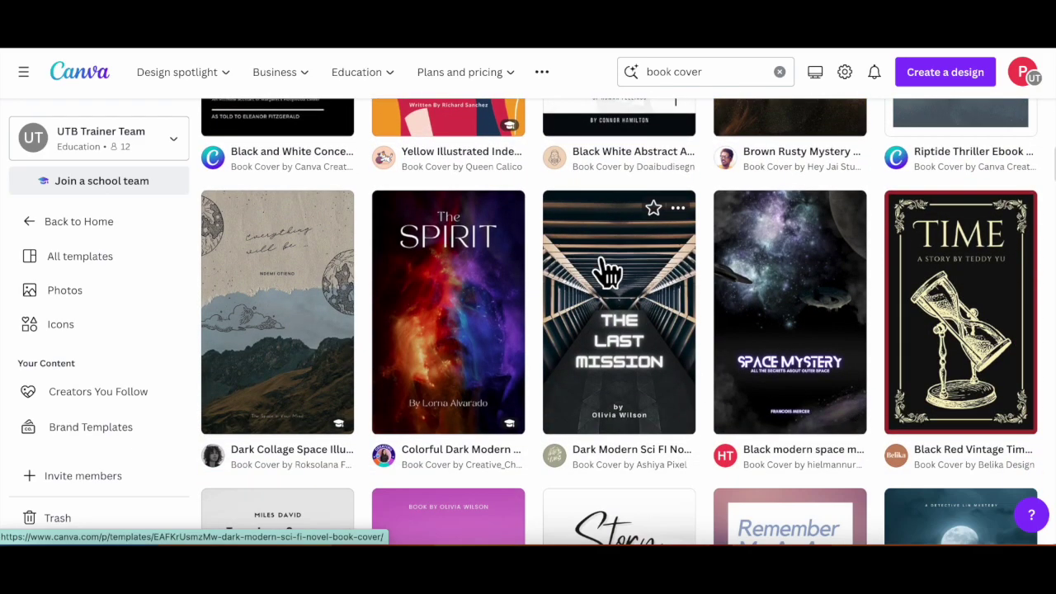
scroll(608, 273, "down", 3)
scroll(608, 272, "down", 3)
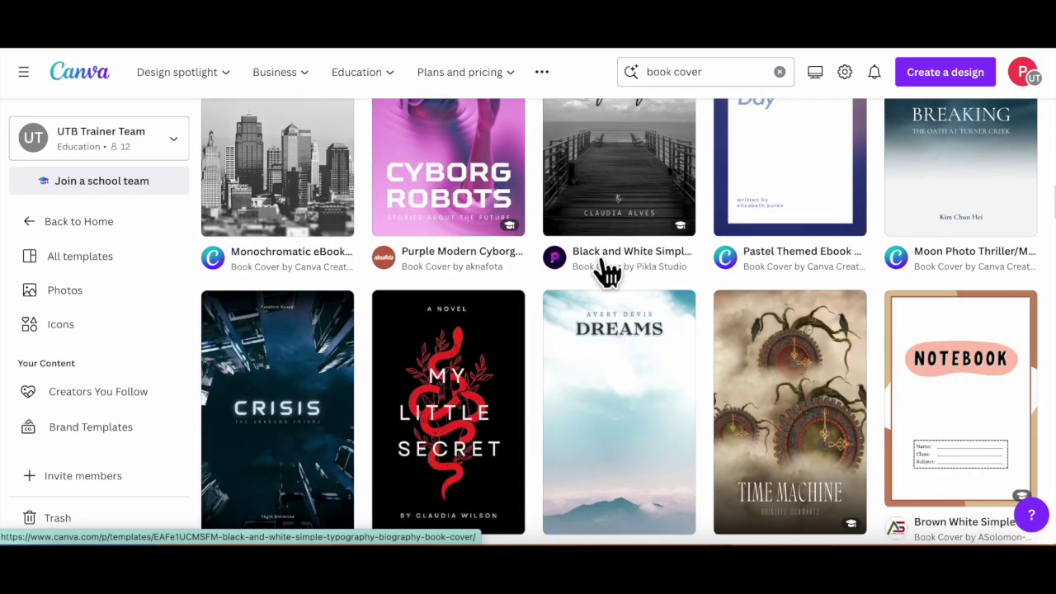
scroll(608, 273, "down", 3)
scroll(608, 272, "down", 3)
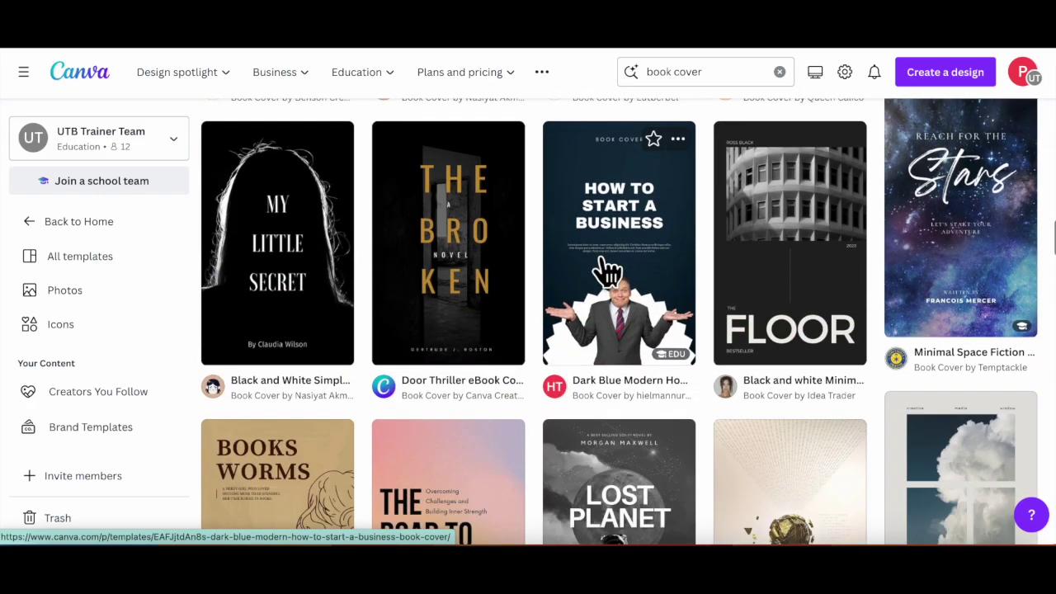
scroll(608, 272, "down", 3)
scroll(608, 272, "down", 3)
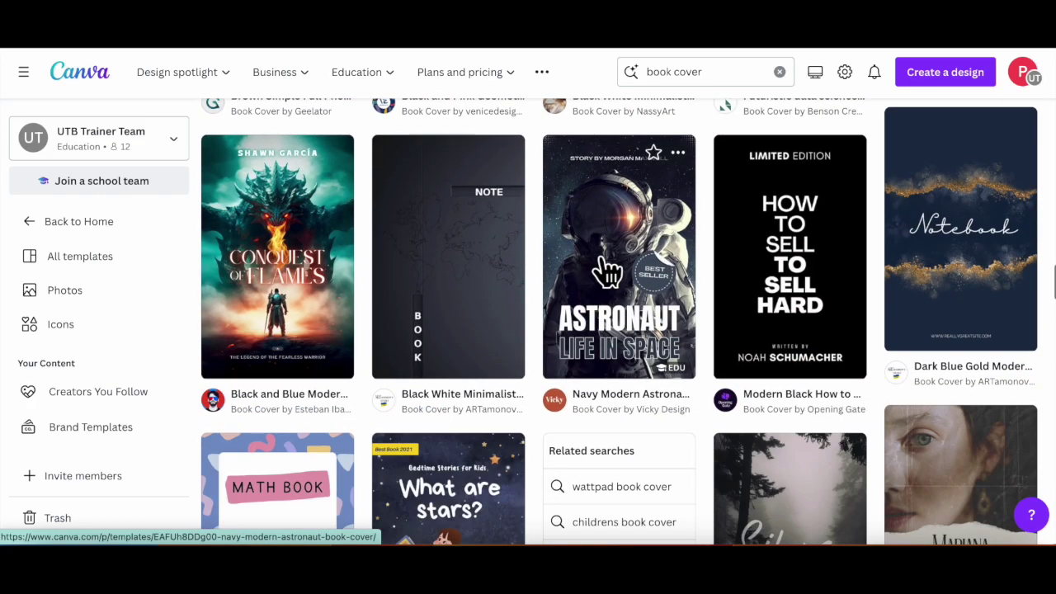
scroll(608, 272, "down", 3)
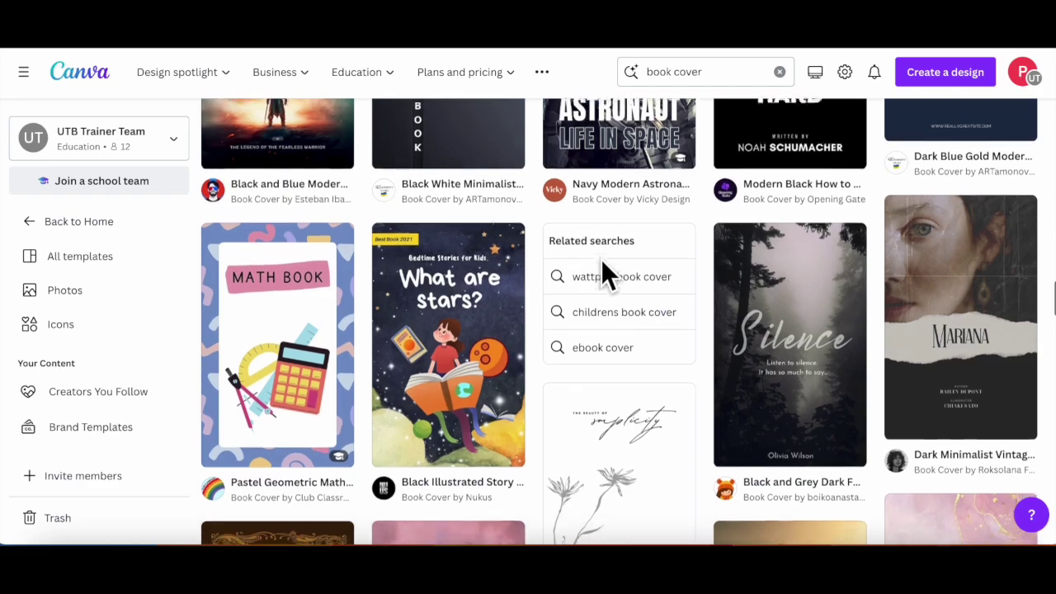
scroll(608, 272, "down", 5)
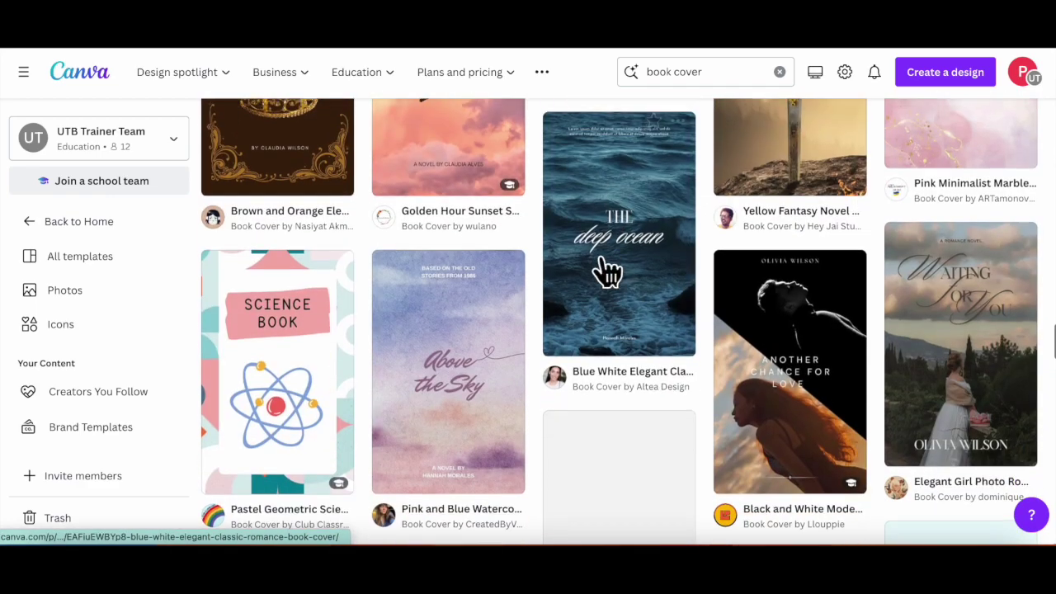
scroll(608, 273, "down", 10)
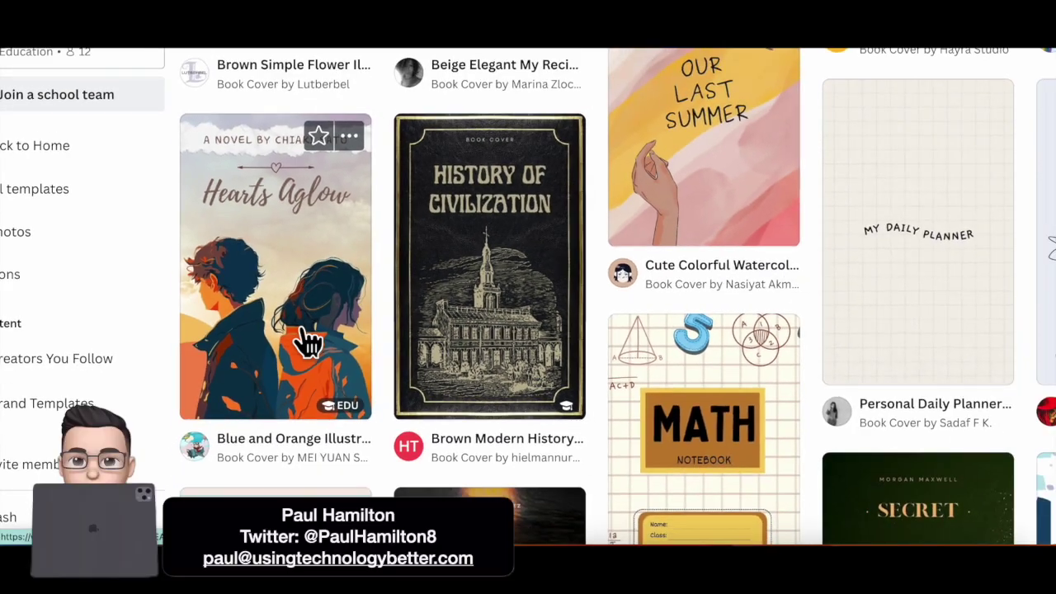
Step: Customise the Hearts Aglow book cover template and bring up the Elements library
scroll(307, 340, "up", 1)
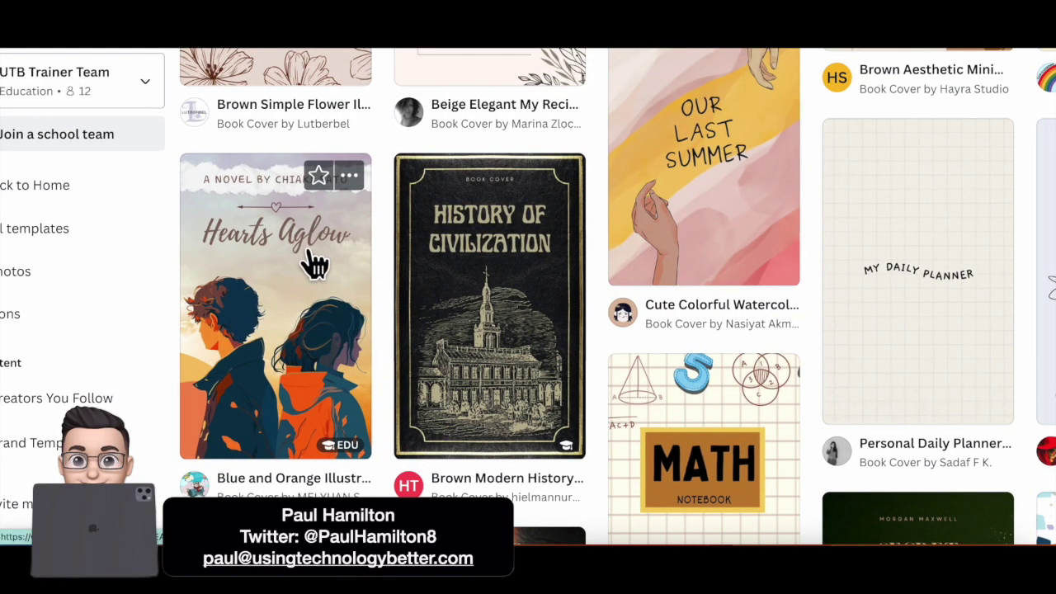
left_click(313, 264)
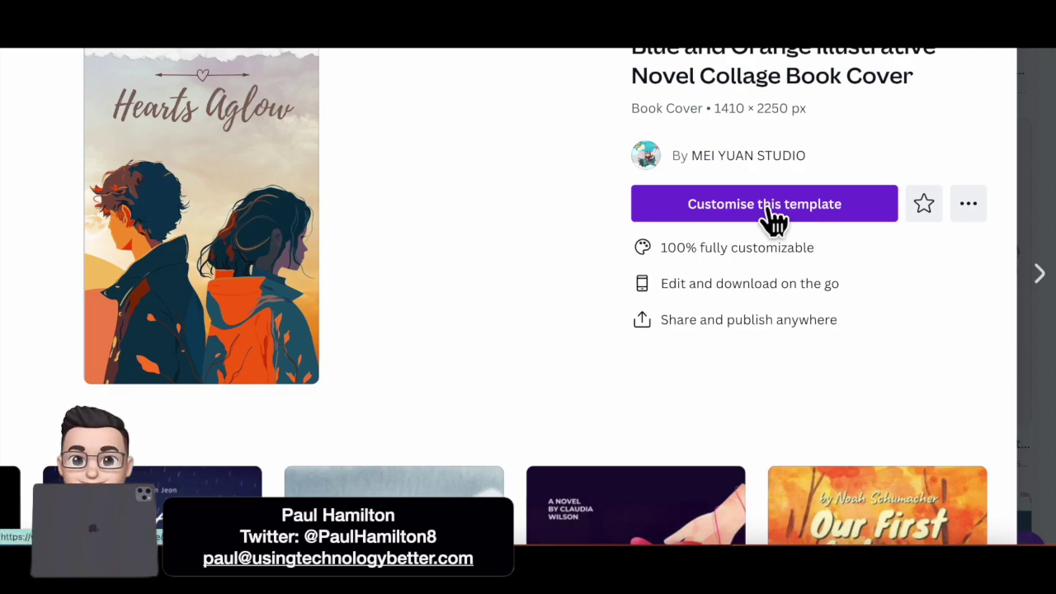
left_click(769, 212)
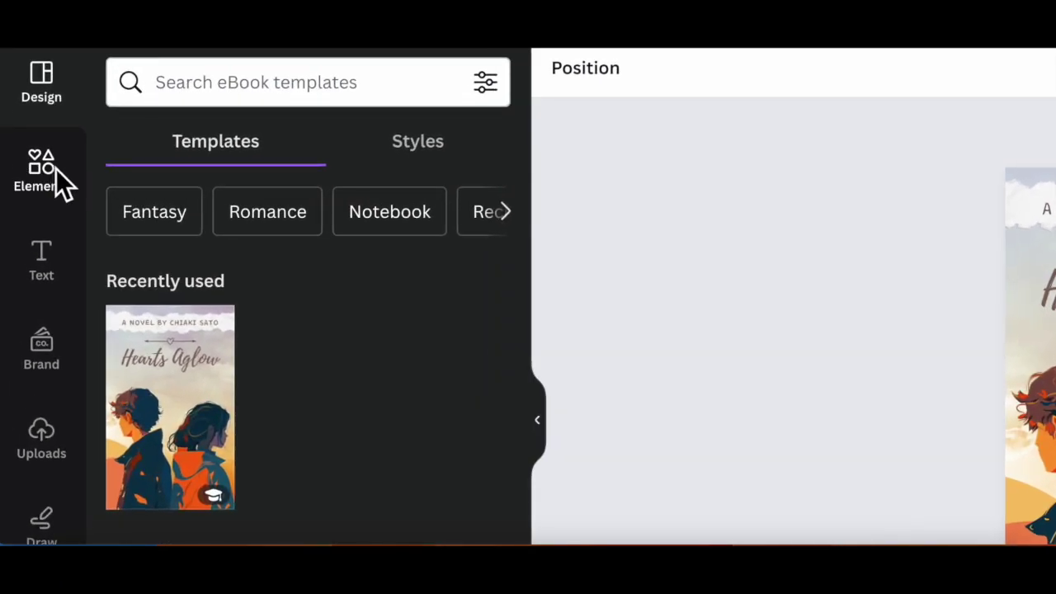
left_click(32, 173)
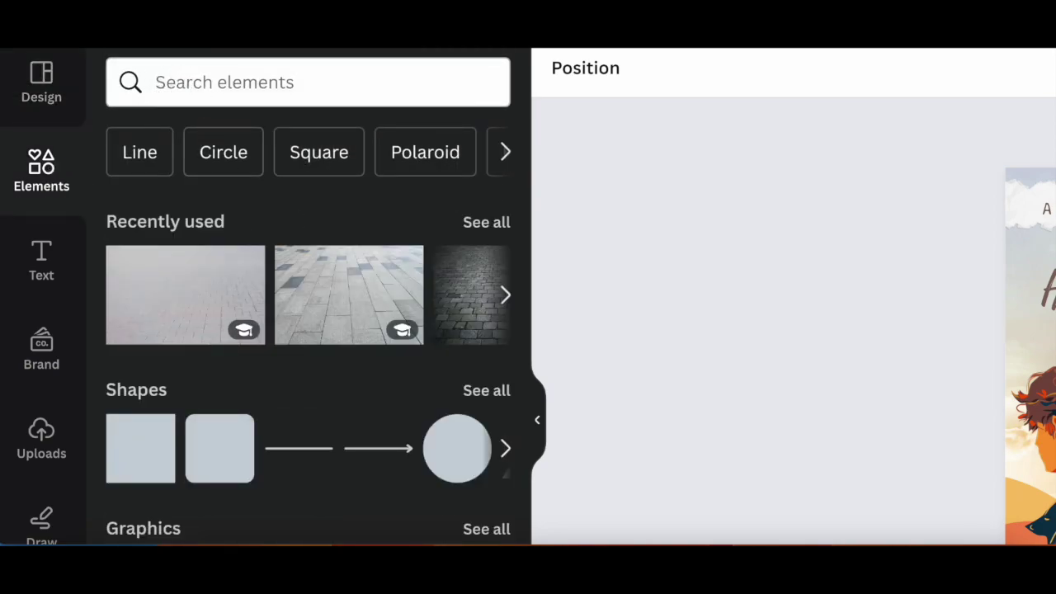
Step: Open the AI image generator and enter the prompt 'An apocalyptic scene'
scroll(237, 265, "down", 3)
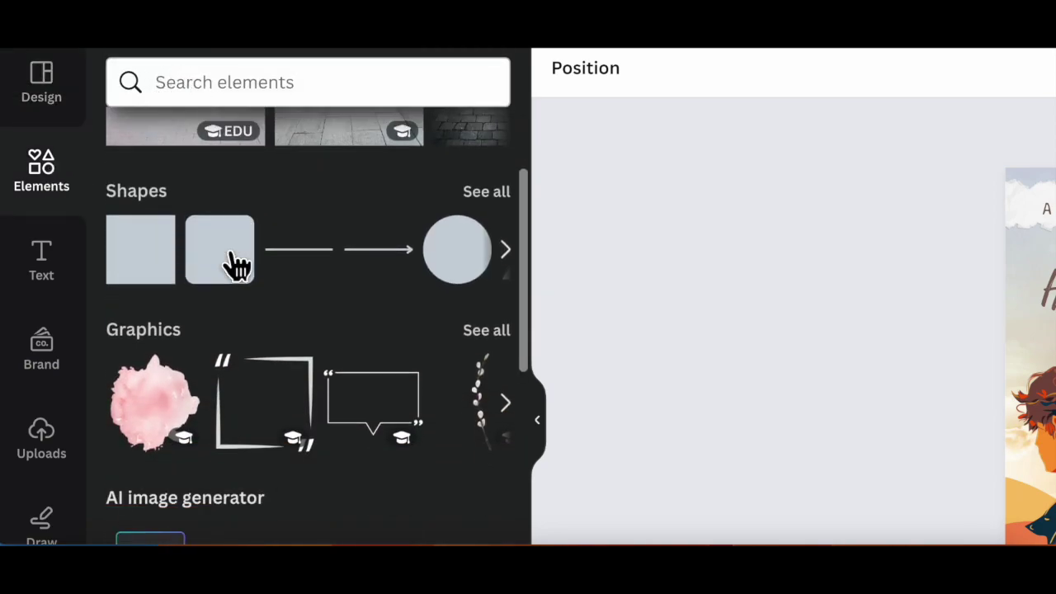
scroll(238, 266, "down", 4)
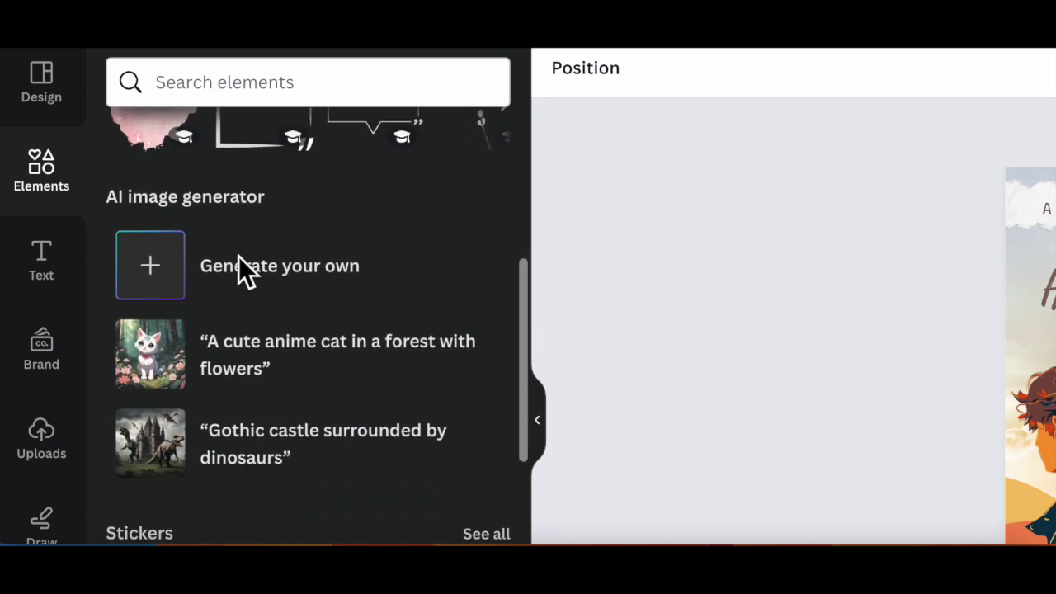
left_click(157, 277)
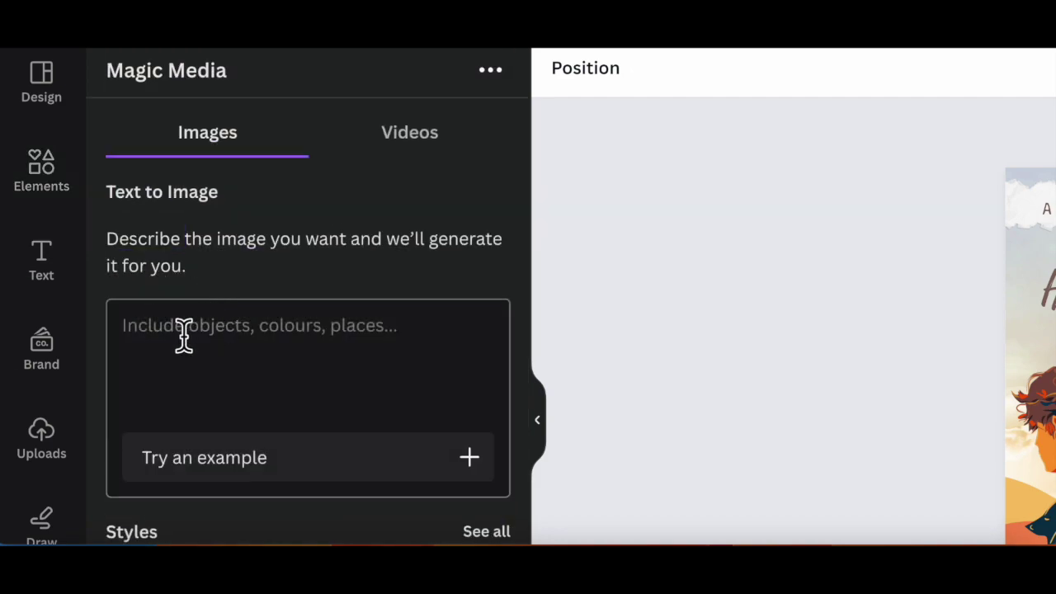
left_click(178, 335)
type("An apocalyptic scene")
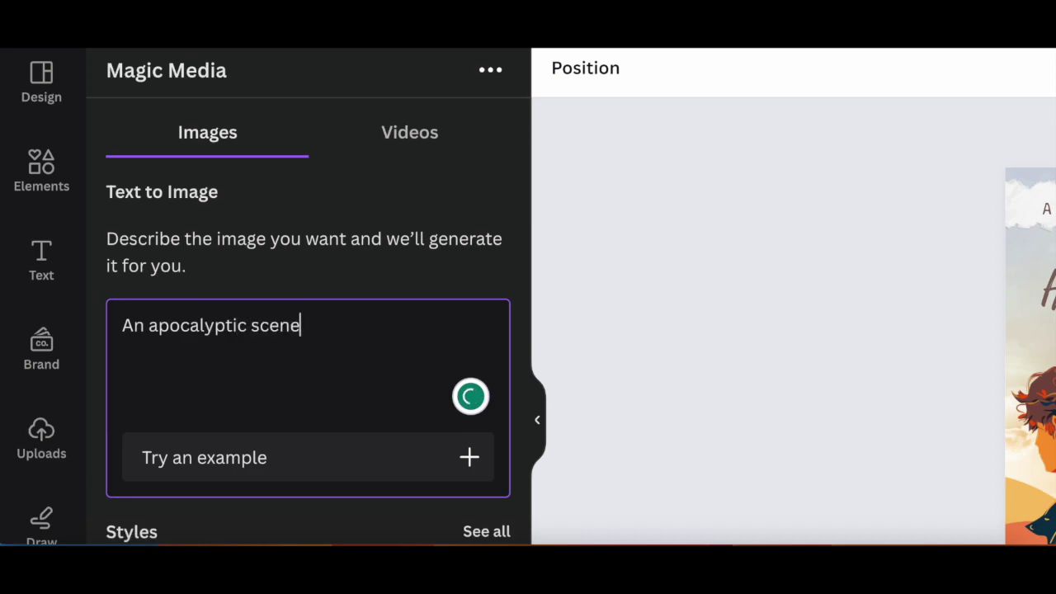
scroll(330, 417, "down", 5)
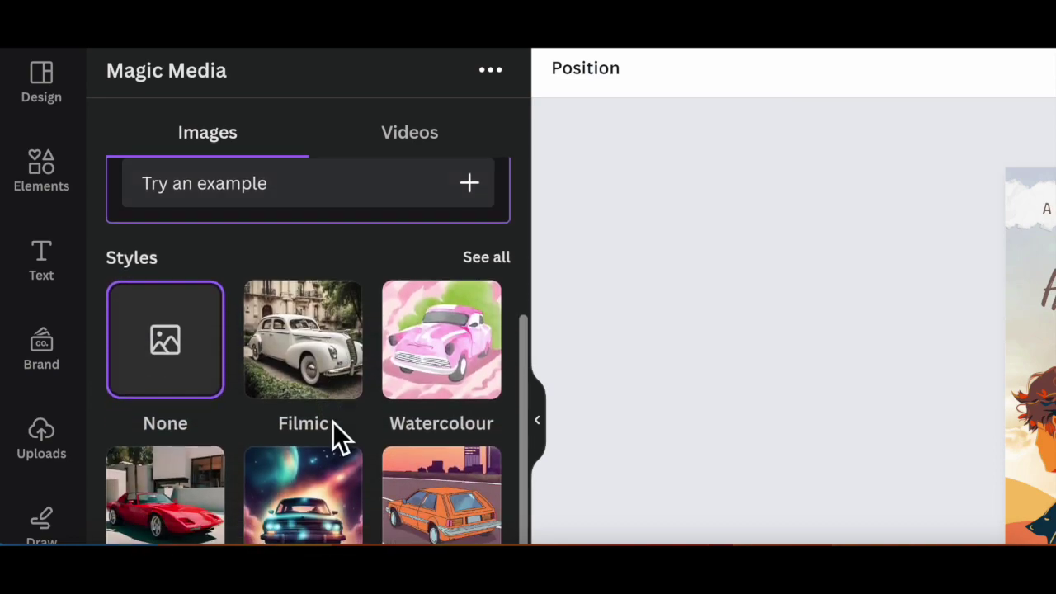
scroll(340, 434, "down", 1)
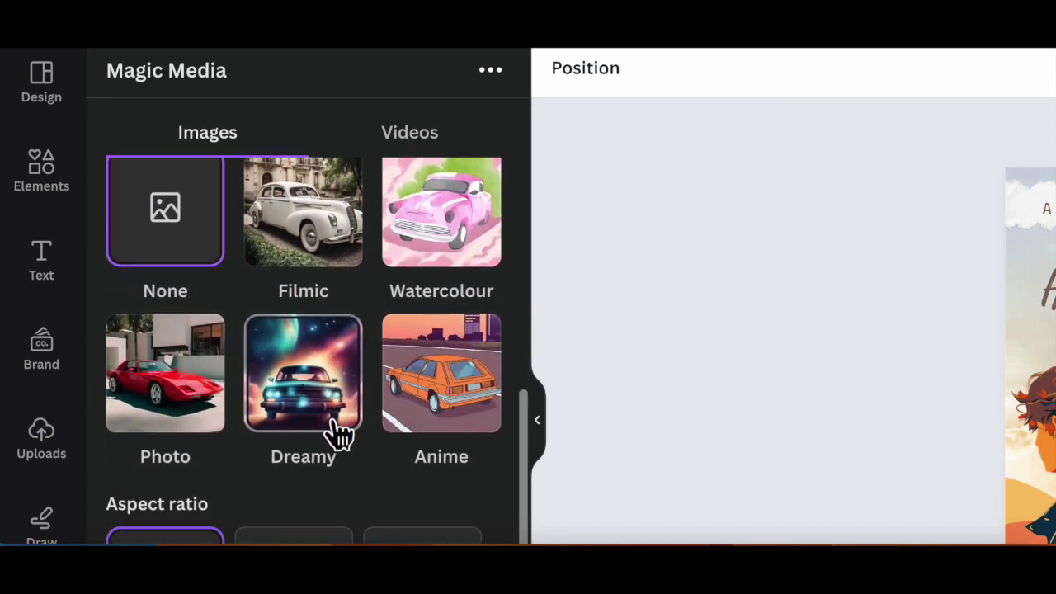
scroll(334, 433, "down", 2)
scroll(334, 431, "up", 2)
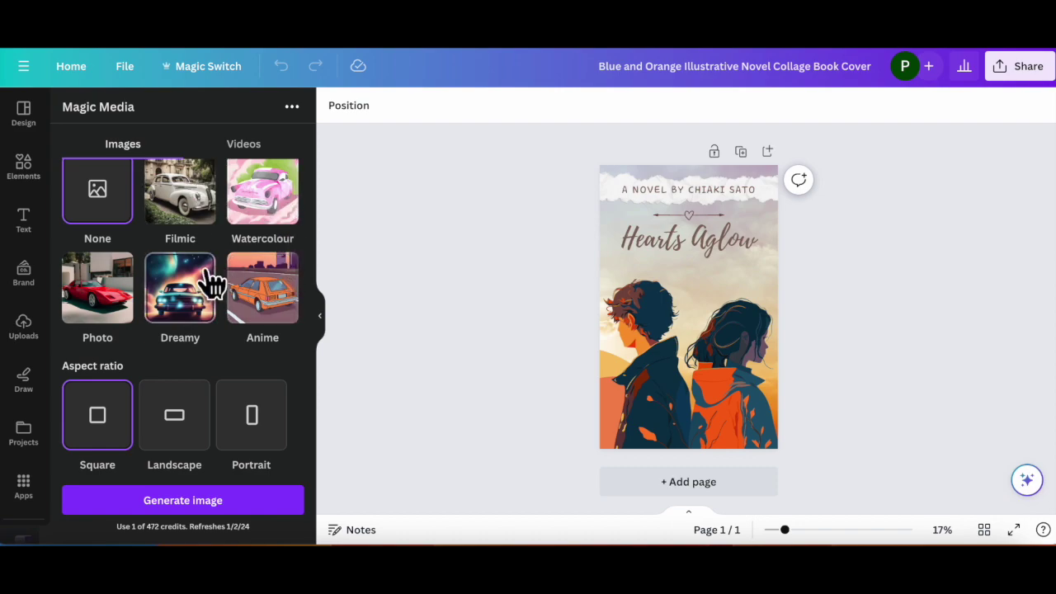
scroll(213, 283, "up", 3)
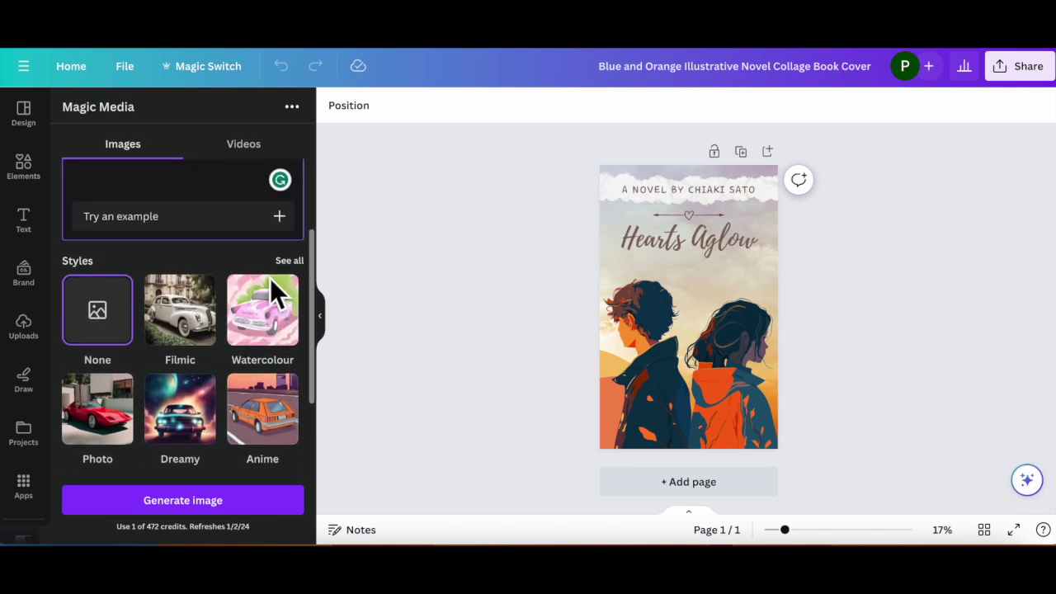
Step: Choose the Concept art style and generate the images
left_click(289, 261)
scroll(259, 353, "down", 5)
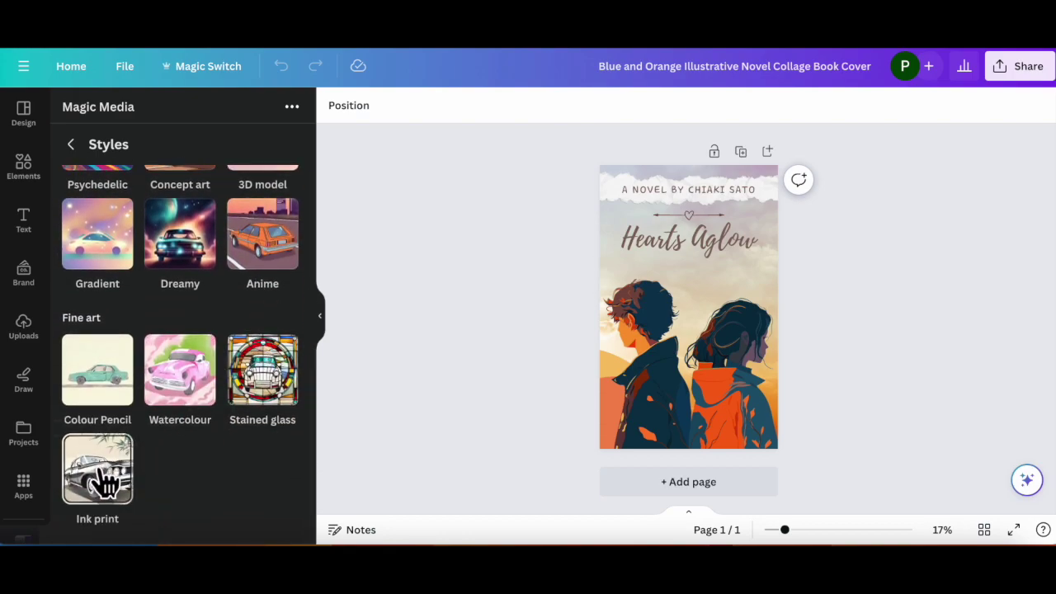
scroll(200, 459, "up", 3)
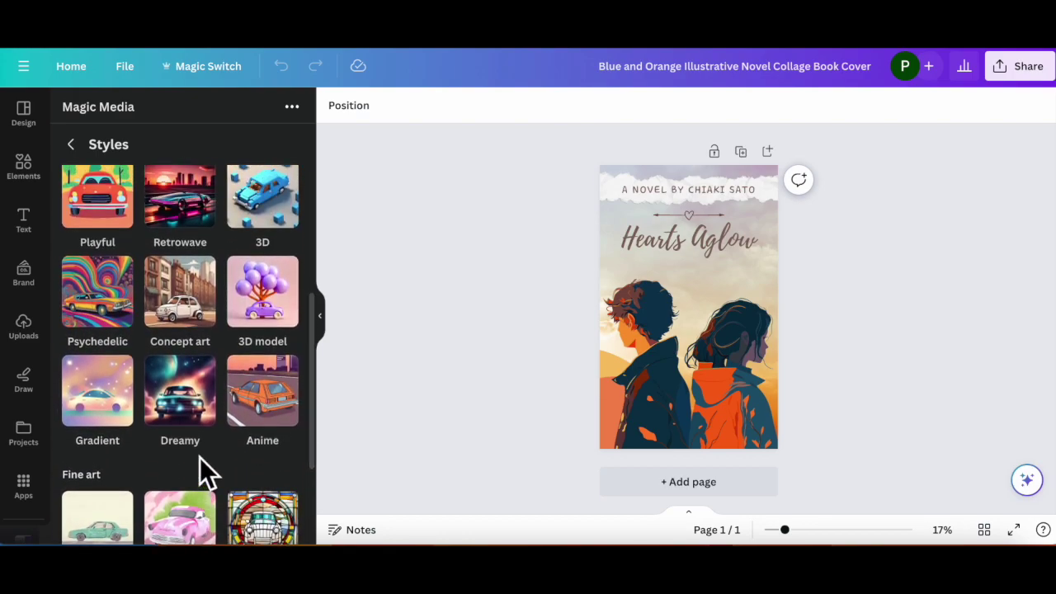
left_click(181, 306)
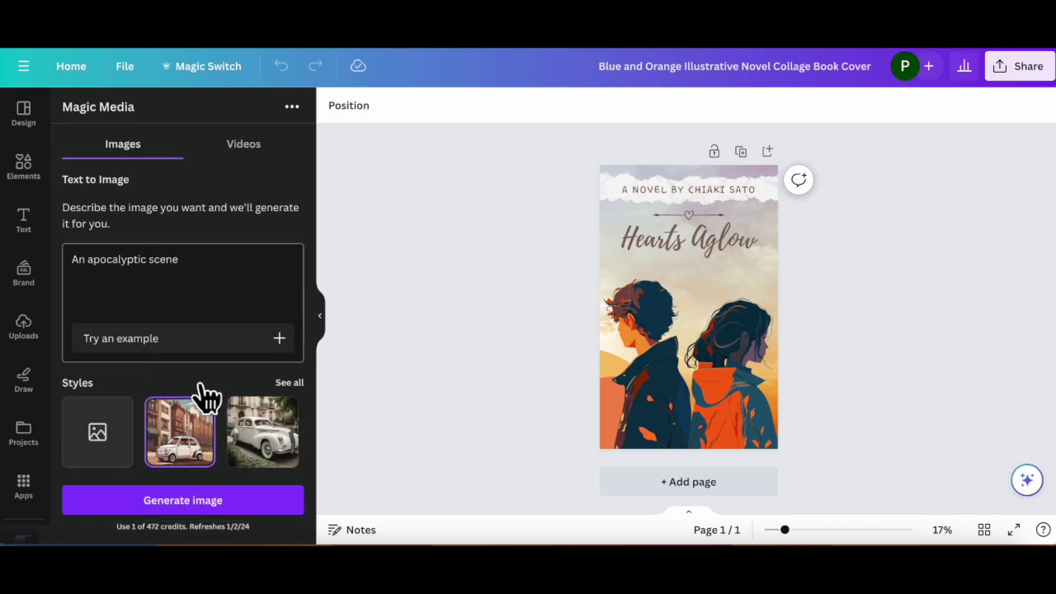
left_click(197, 508)
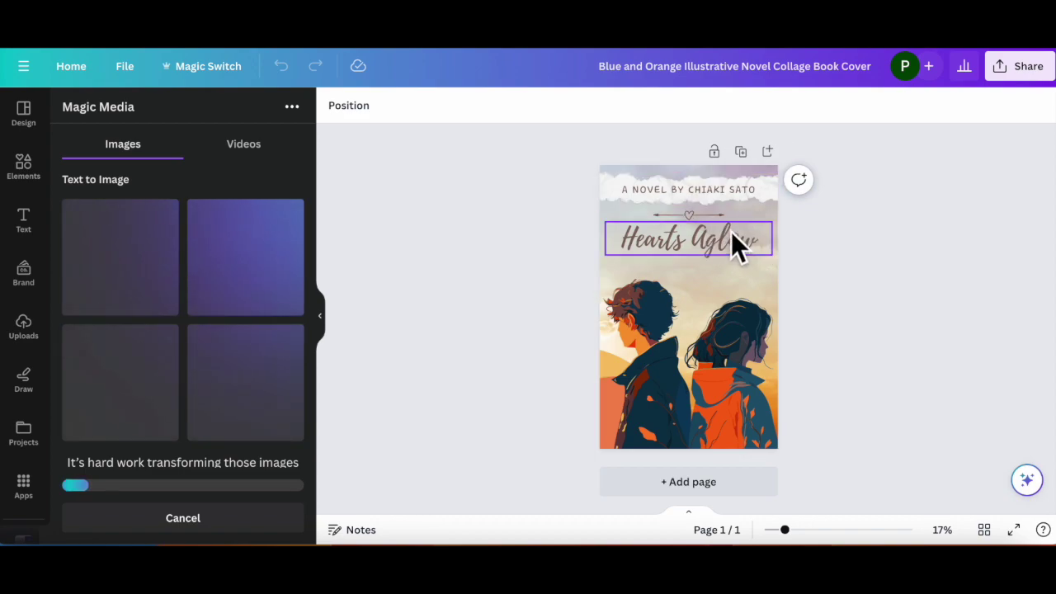
Step: Change the cover title from Hearts Aglow to 'The journey'
left_click(711, 251)
double_click(707, 246)
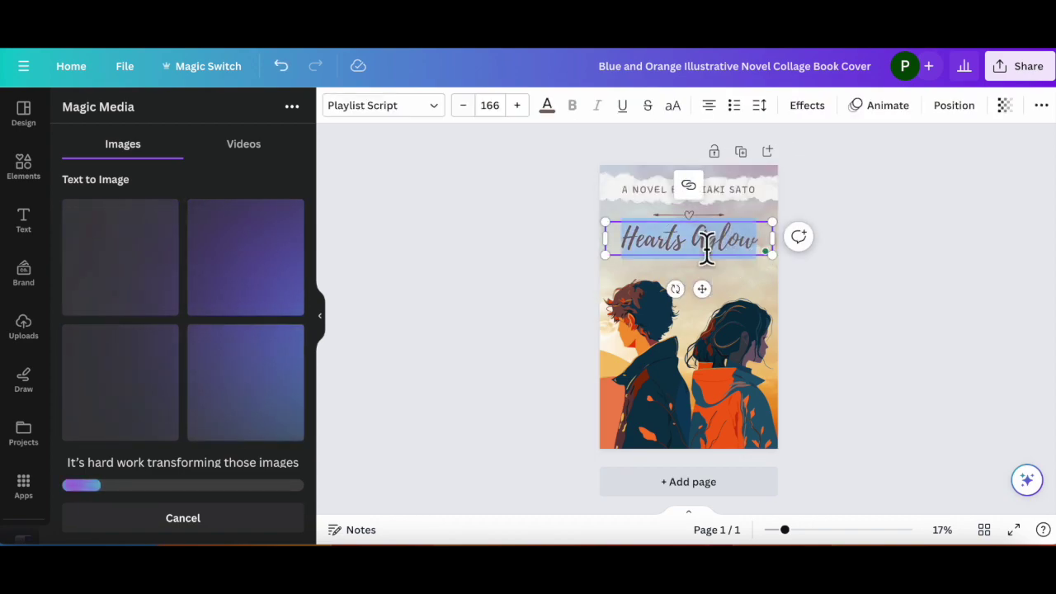
type("The k")
key("BackSpace")
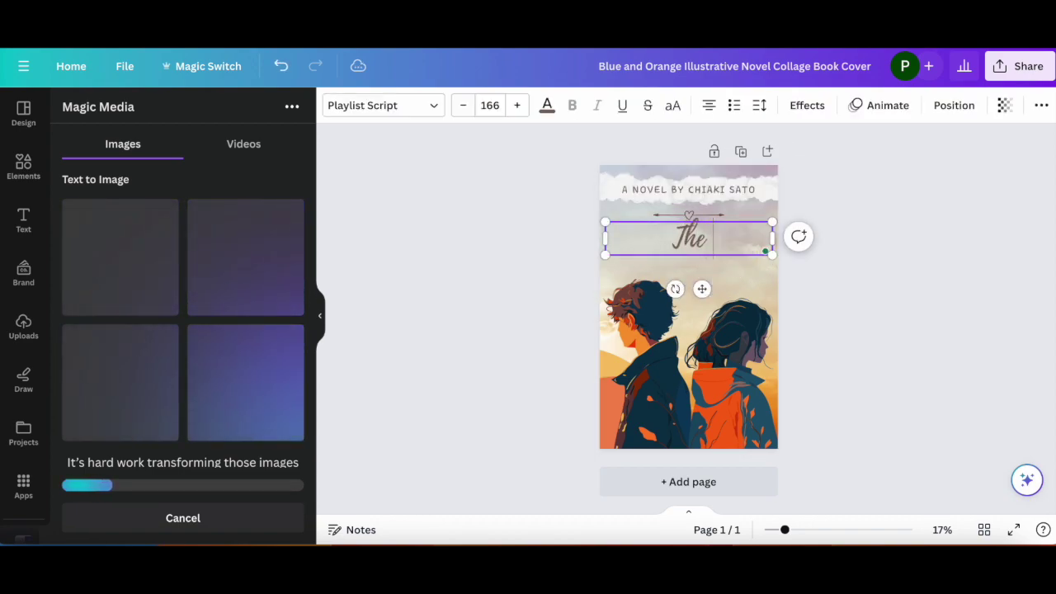
type("journey")
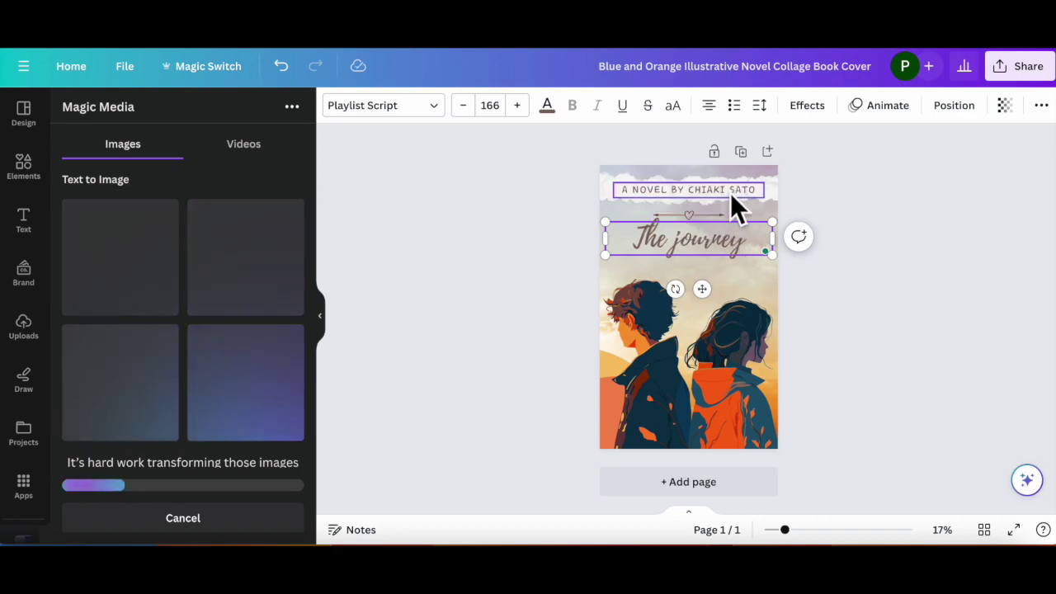
Step: Replace the old author's name in the byline with the new author's name
left_click(732, 194)
left_click(714, 189)
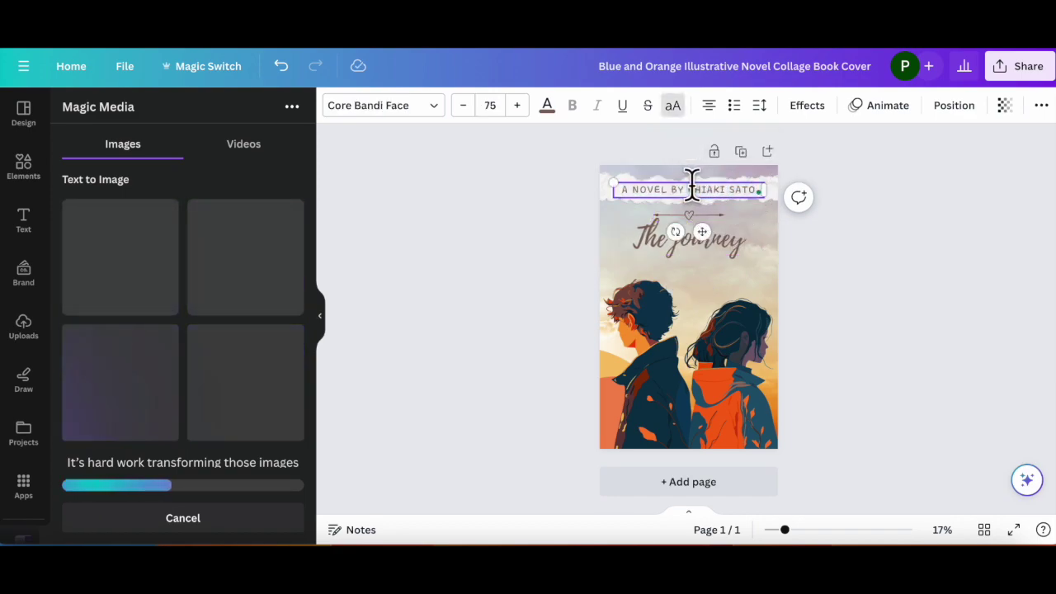
left_click_drag(690, 184, 759, 186)
key("BackSpace")
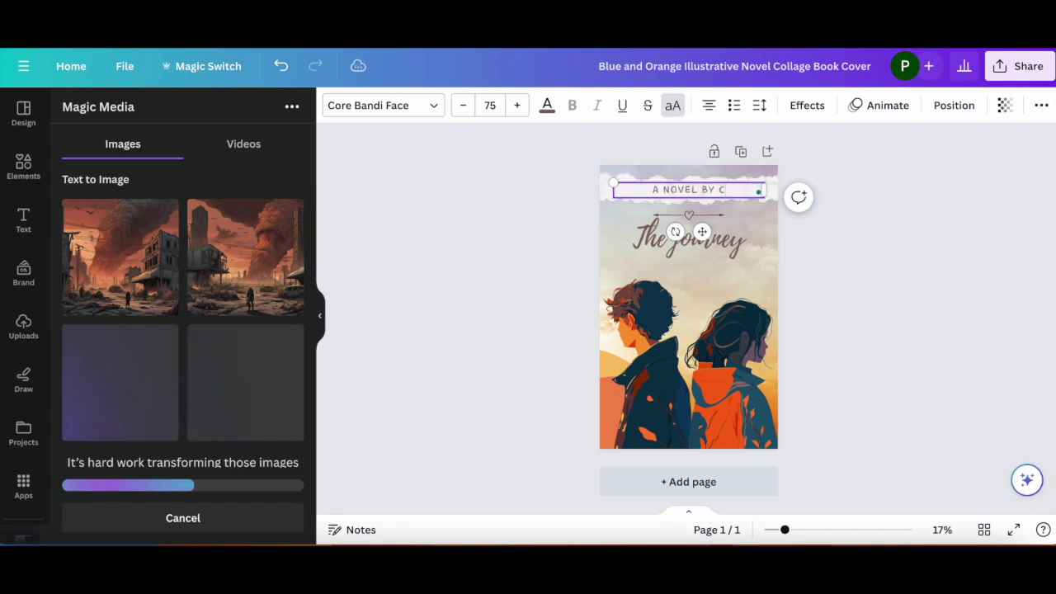
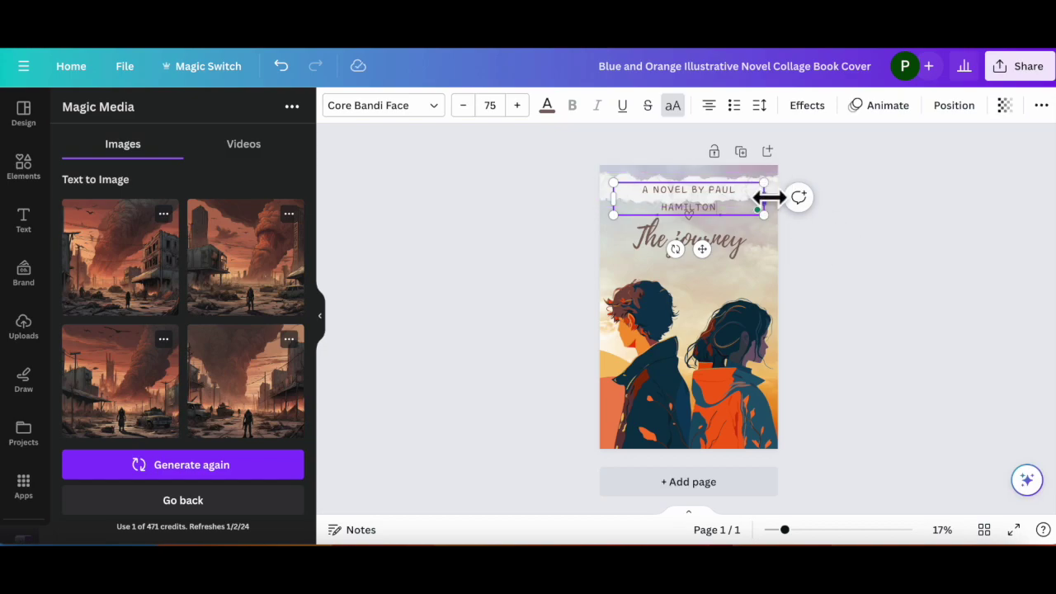
Step: Widen the byline so the name fits on one line and nudge it slightly left
left_click_drag(764, 198, 782, 197)
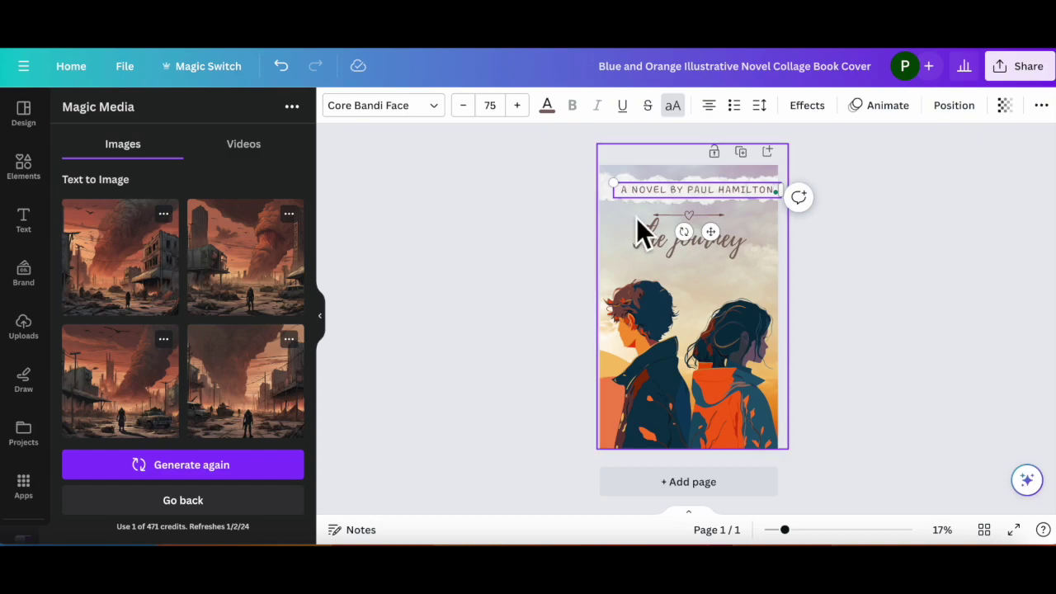
left_click(688, 217)
key("Escape")
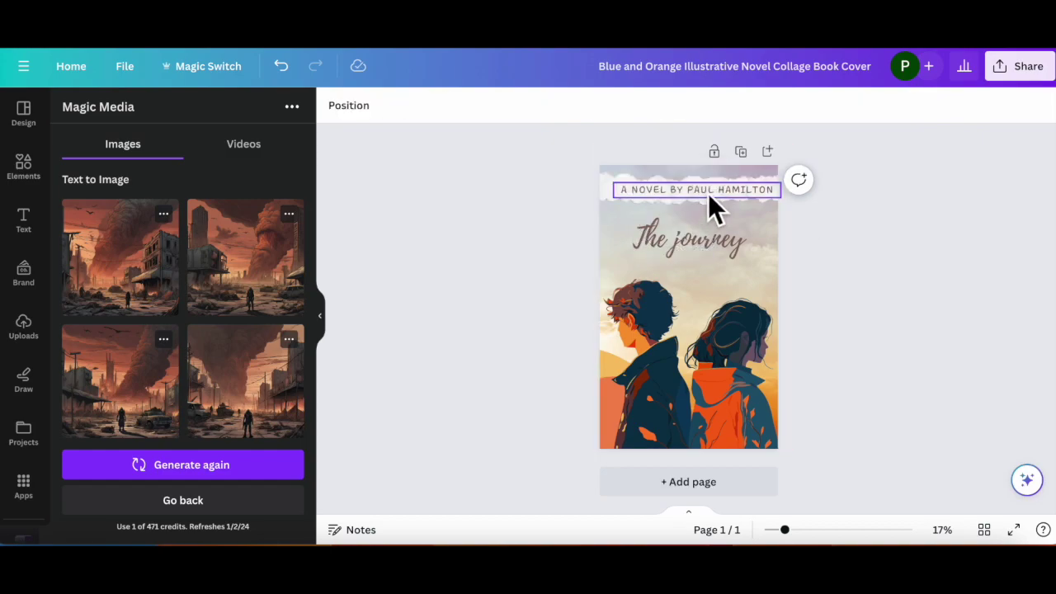
left_click_drag(708, 193, 695, 187)
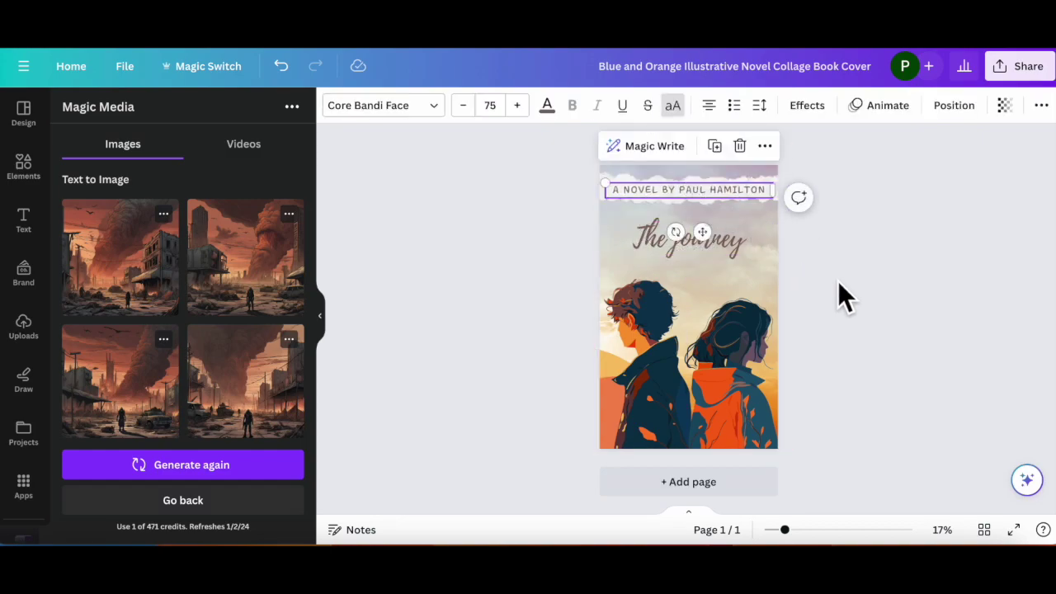
left_click(855, 282)
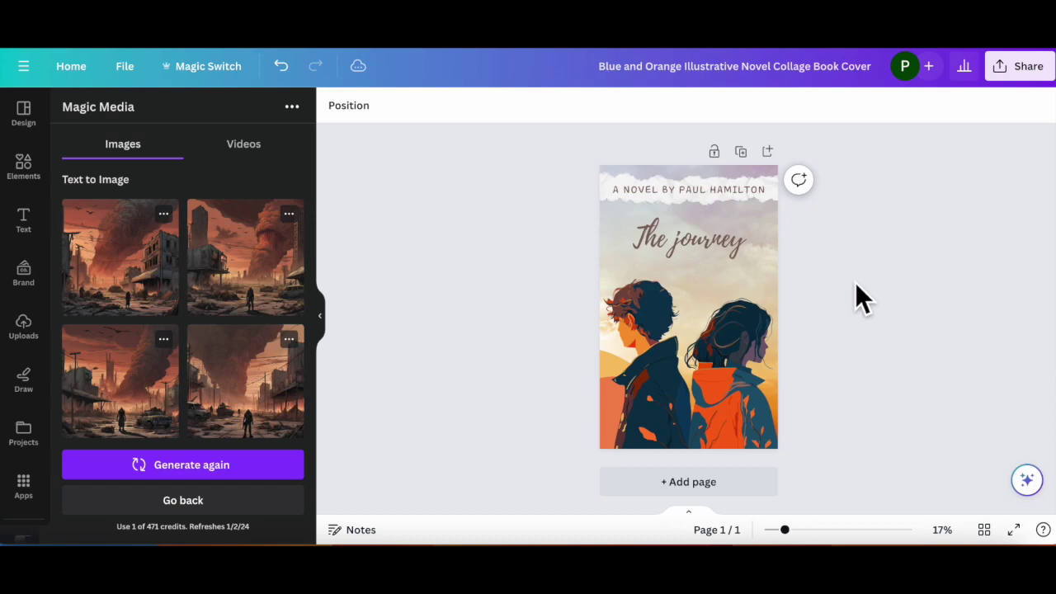
Step: Delete the two-figure illustration and the sunset sky background from the cover
left_click(736, 394)
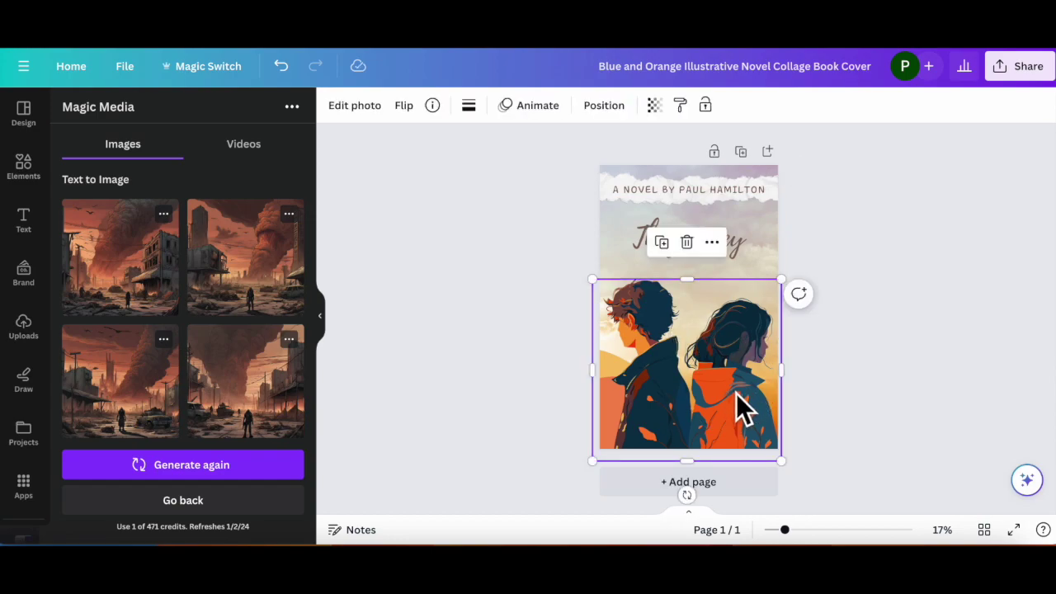
key("Delete")
left_click(699, 348)
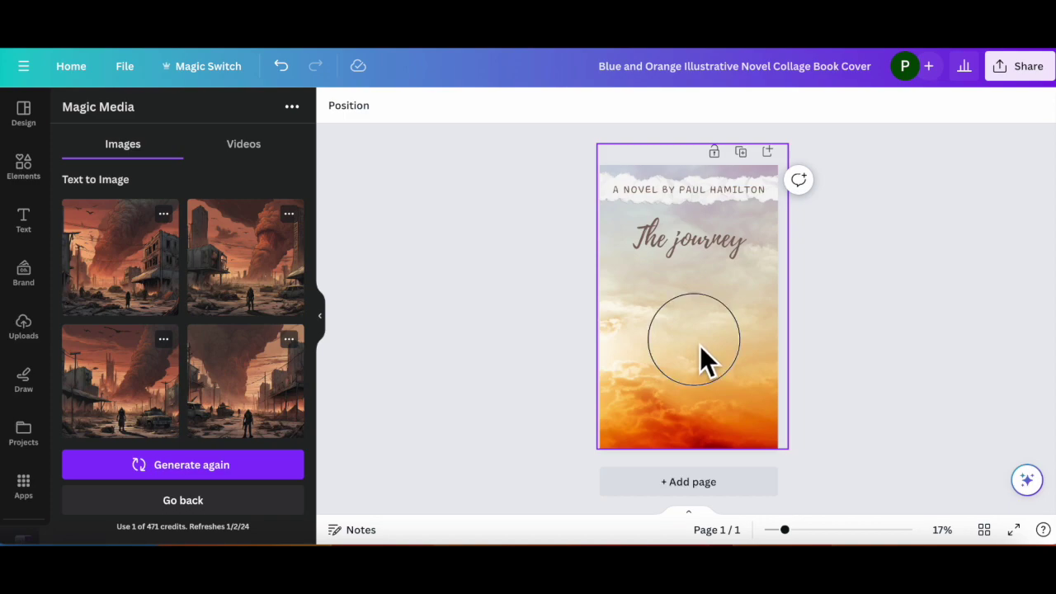
key("Delete")
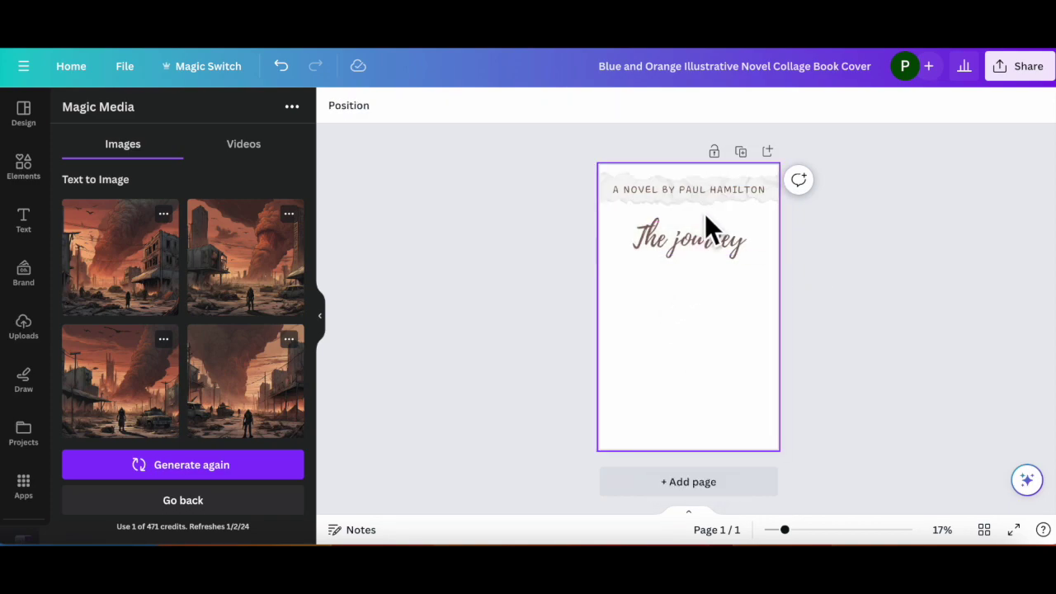
Step: Correct the prompt to 'An apocalyptic scene with orange and brown hues' and regenerate the images
scroll(216, 388, "down", 5)
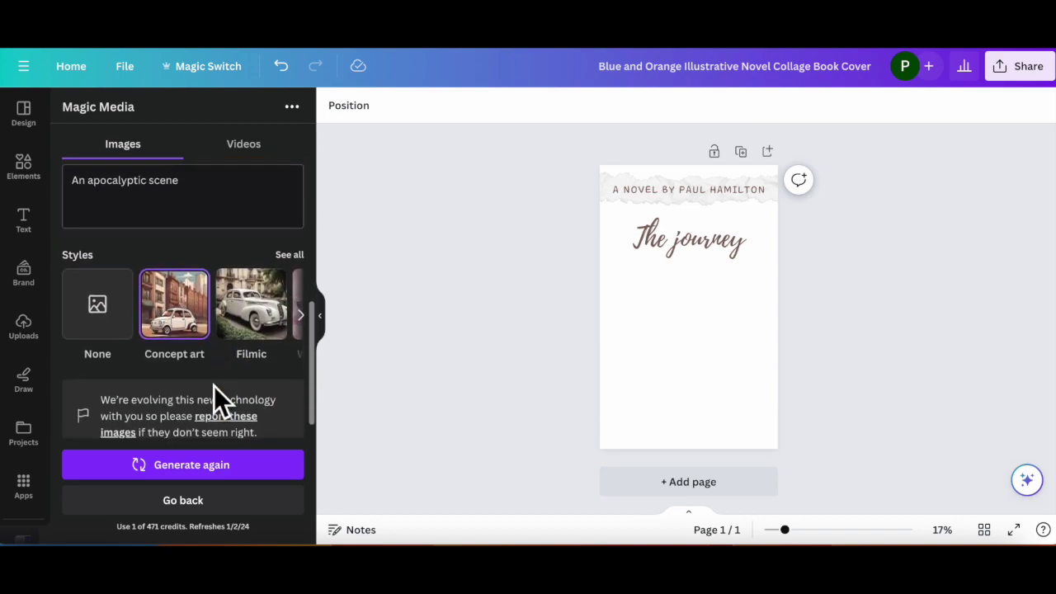
scroll(213, 388, "up", 5)
scroll(214, 392, "down", 3)
scroll(216, 395, "up", 3)
scroll(219, 399, "down", 1)
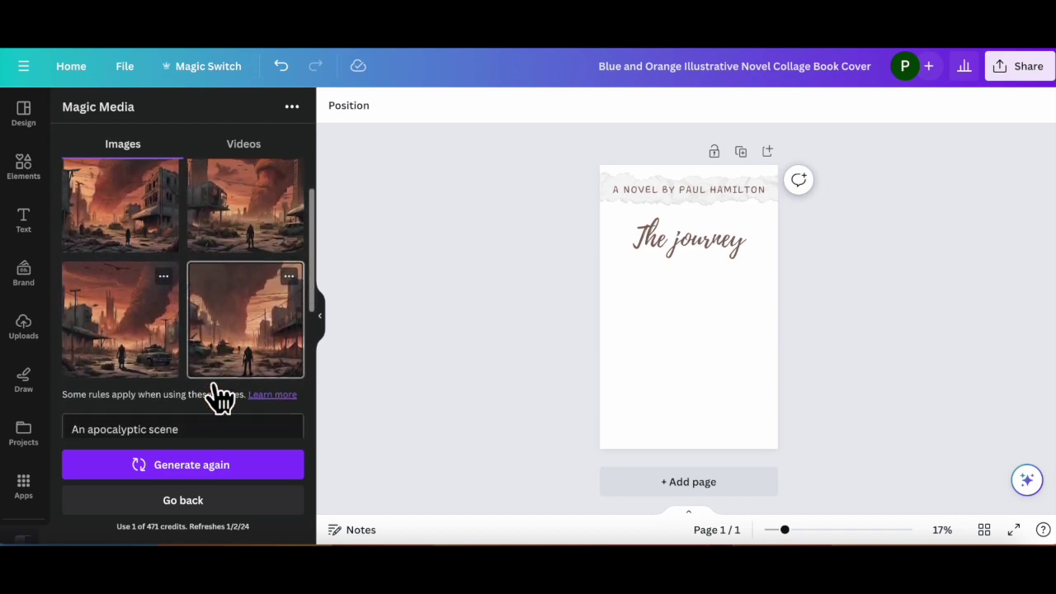
scroll(216, 396, "up", 2)
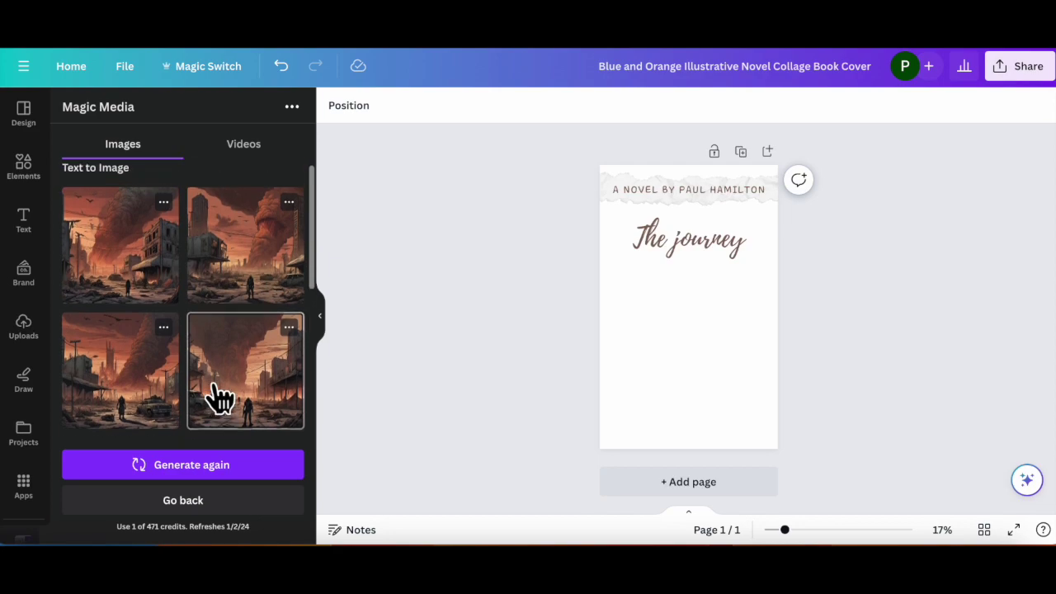
scroll(216, 396, "down", 3)
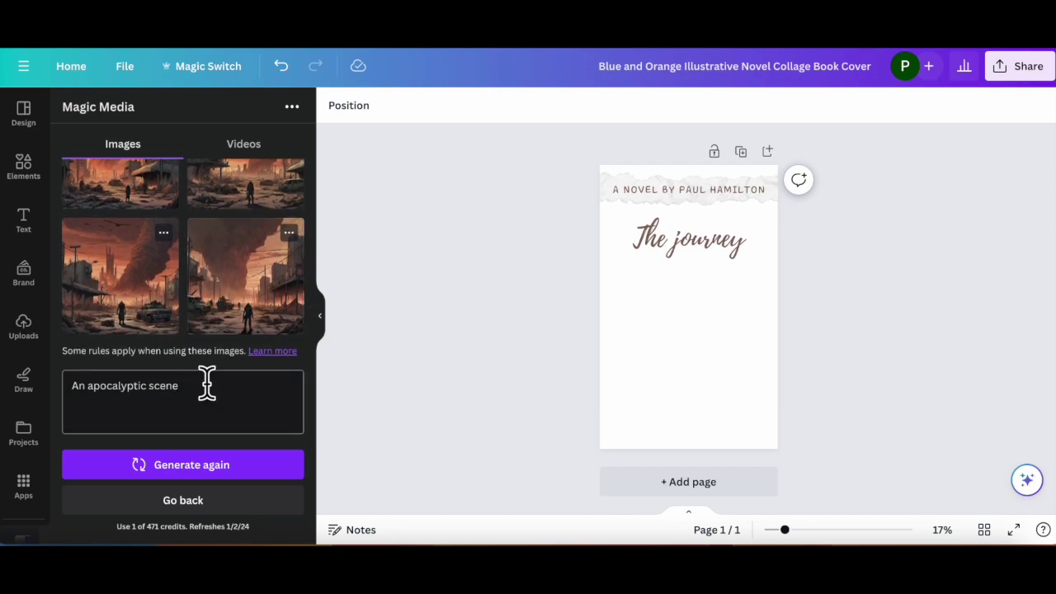
left_click(211, 382)
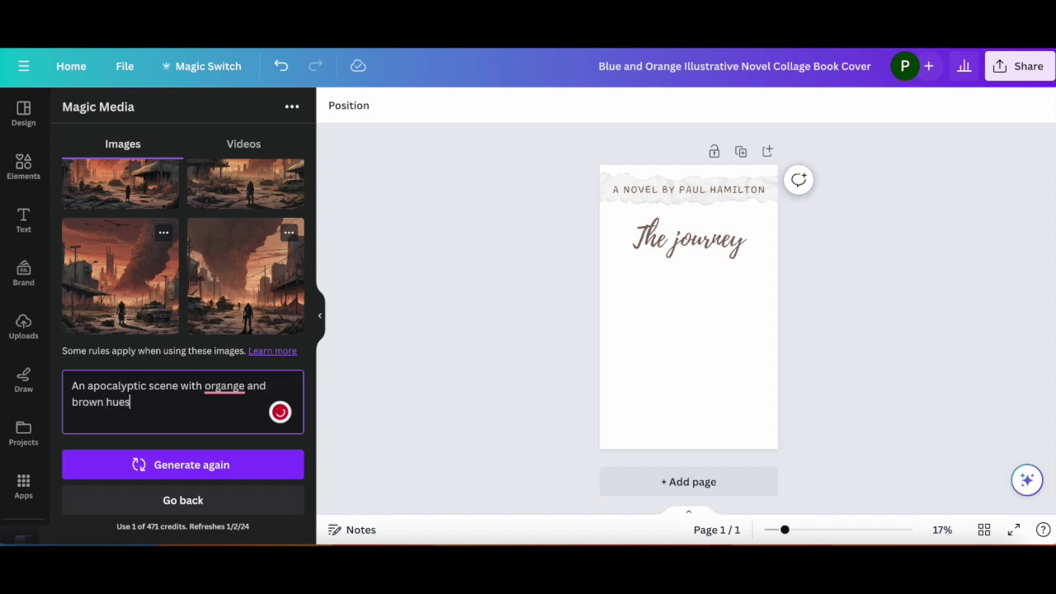
mouse_move(229, 381)
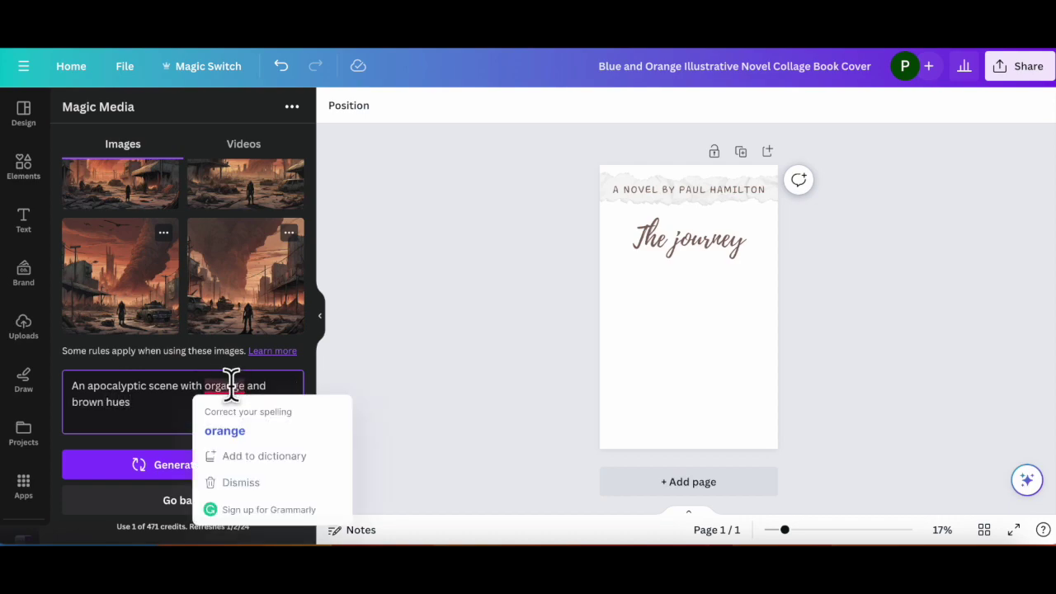
left_click(227, 428)
left_click(193, 465)
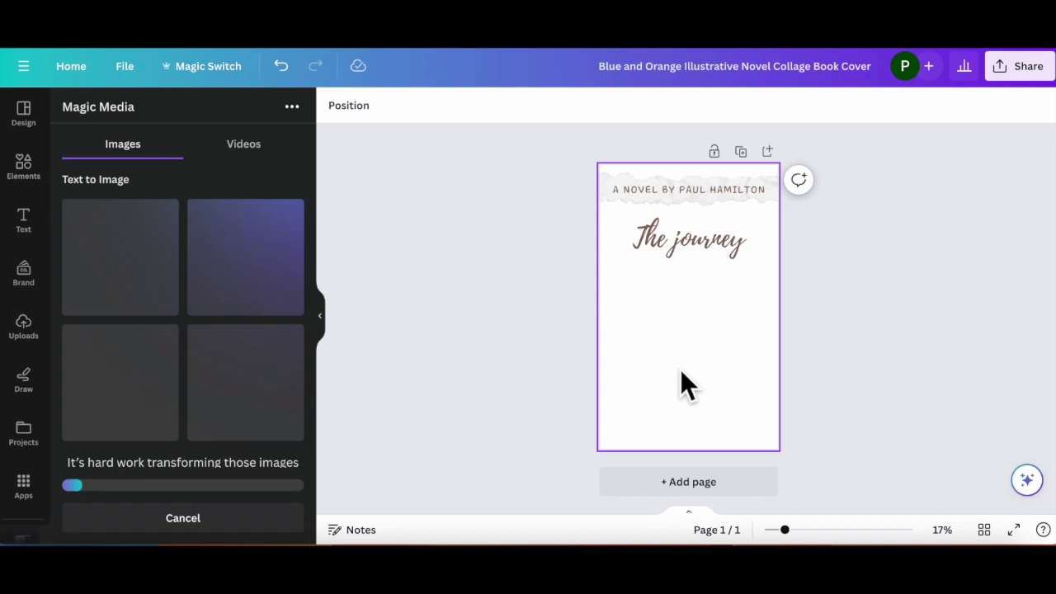
scroll(680, 369, "up", 3)
scroll(681, 373, "down", 3)
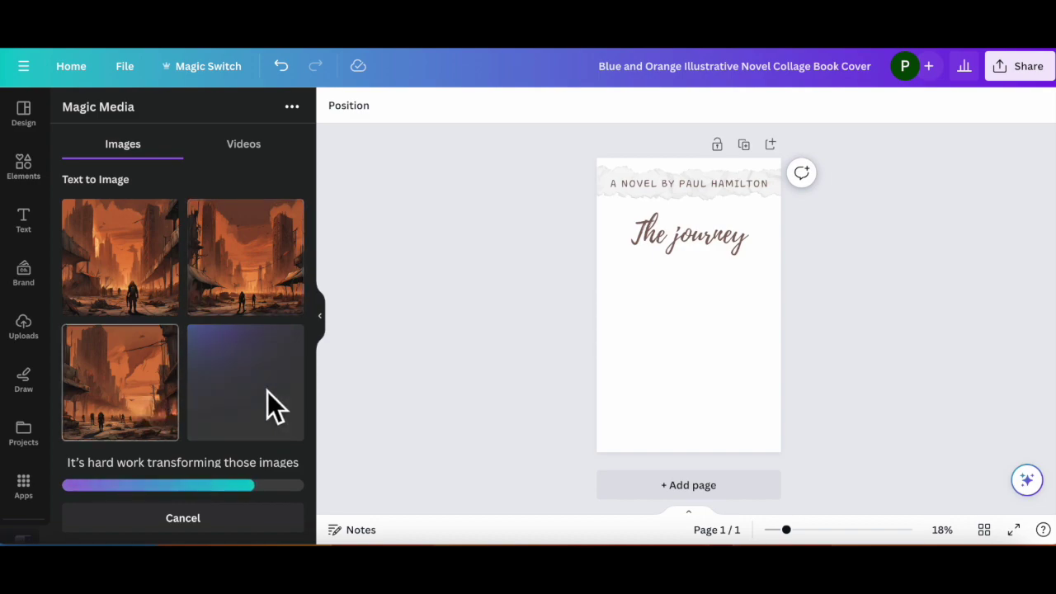
Step: Insert the top-left ruined-city image and centre it below 'The journey' title
left_click(132, 266)
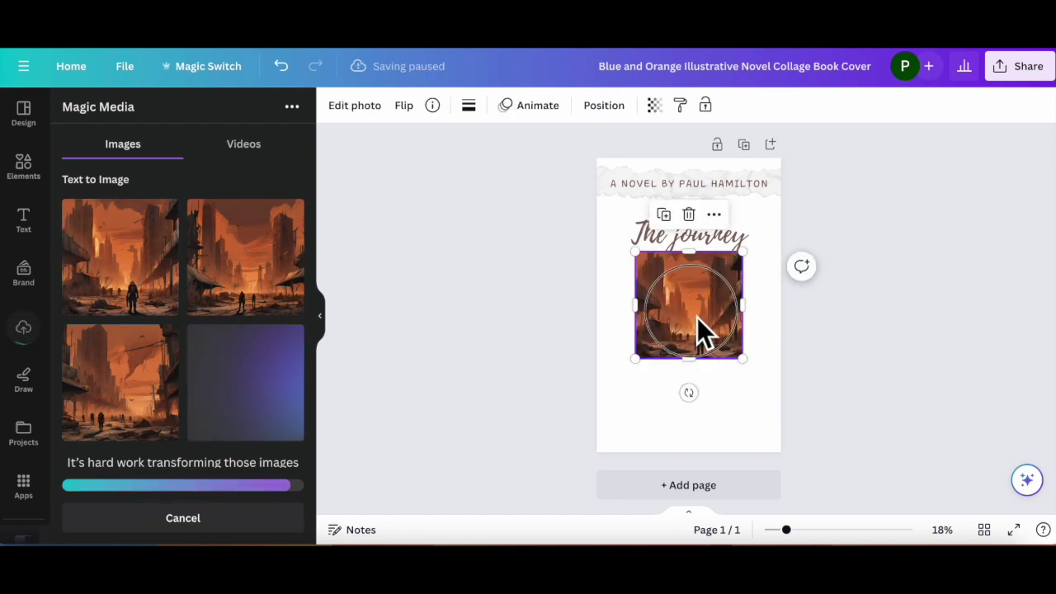
left_click_drag(697, 316, 690, 340)
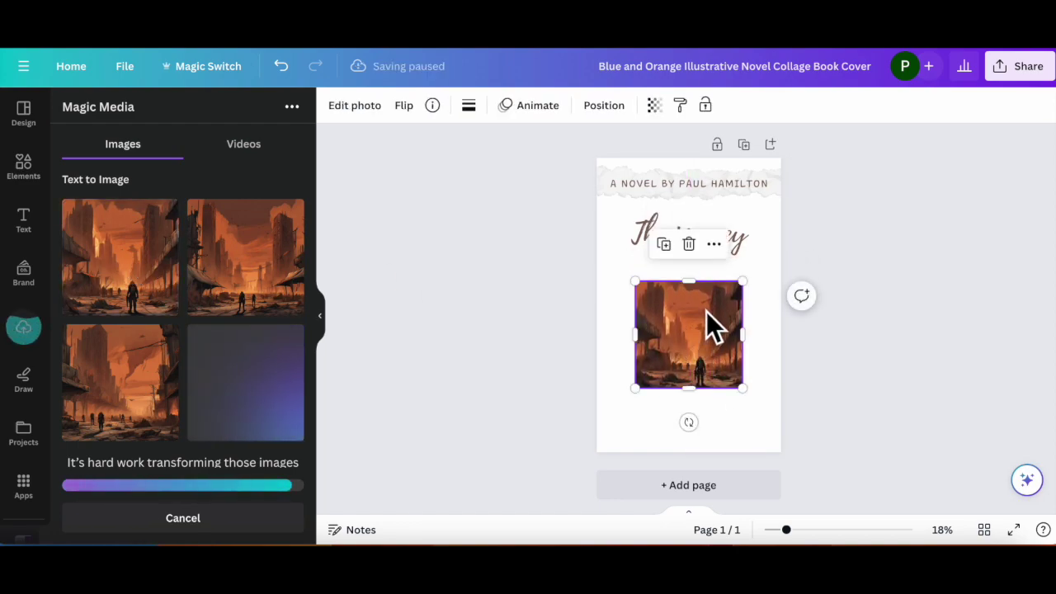
scroll(707, 311, "up", 3)
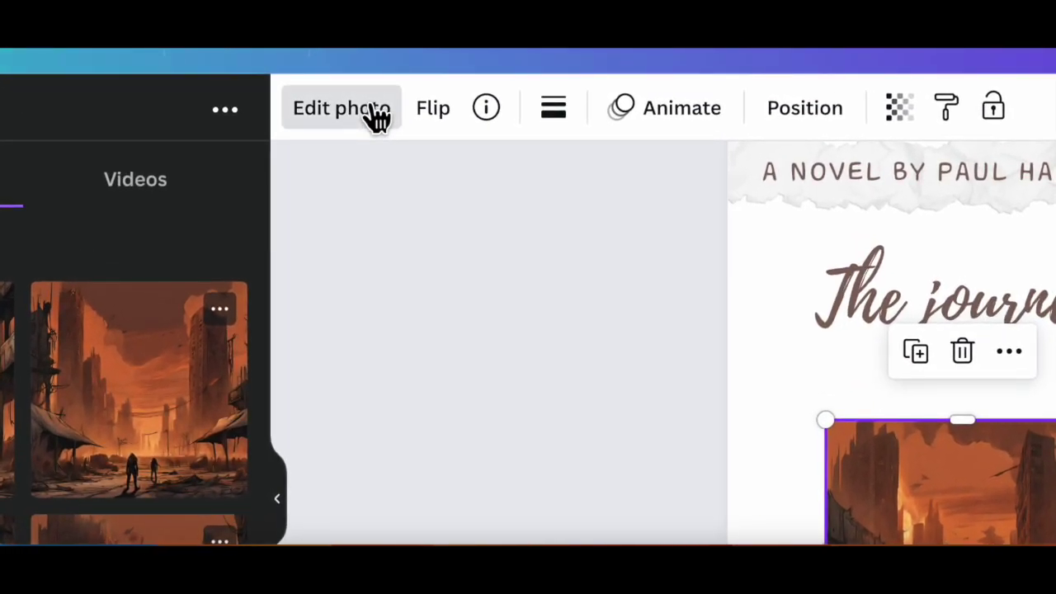
Step: Magic Expand the ruined-city image to Whole Page and accept a portrait result
left_click(376, 117)
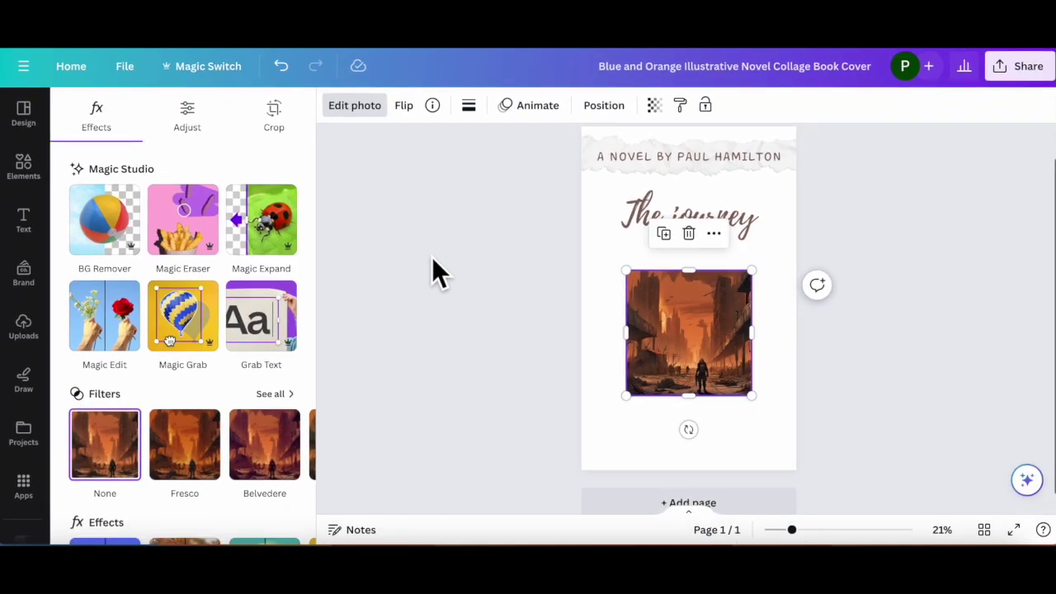
left_click(270, 223)
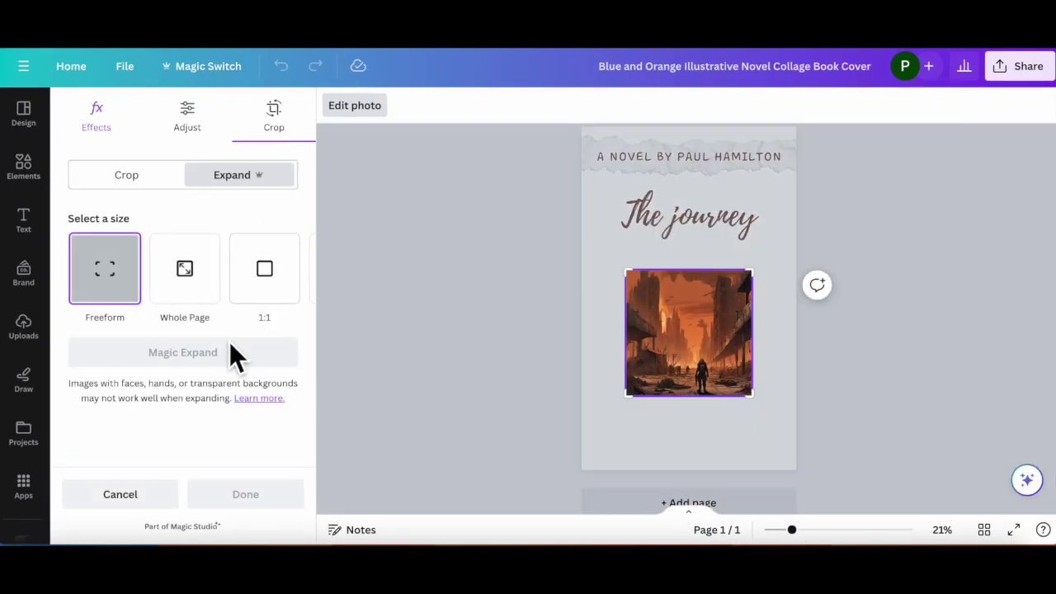
left_click(191, 280)
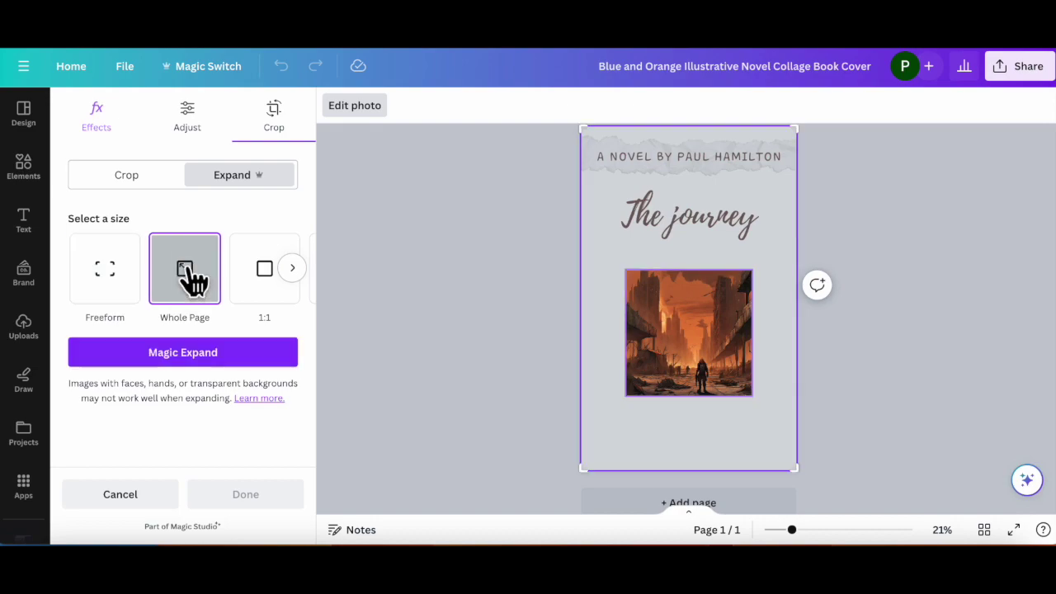
left_click(183, 354)
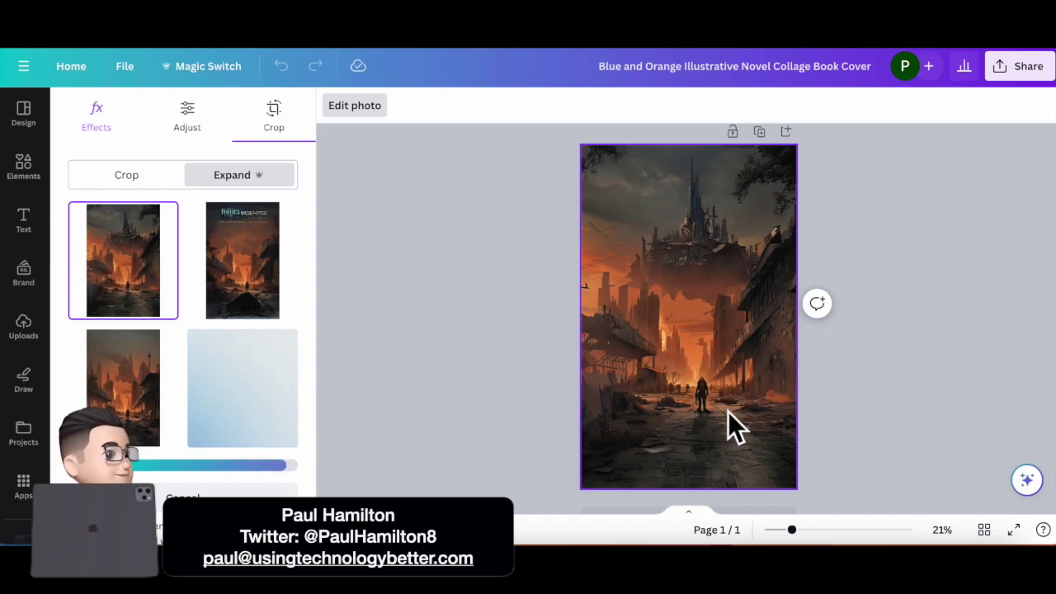
scroll(728, 412, "up", 5)
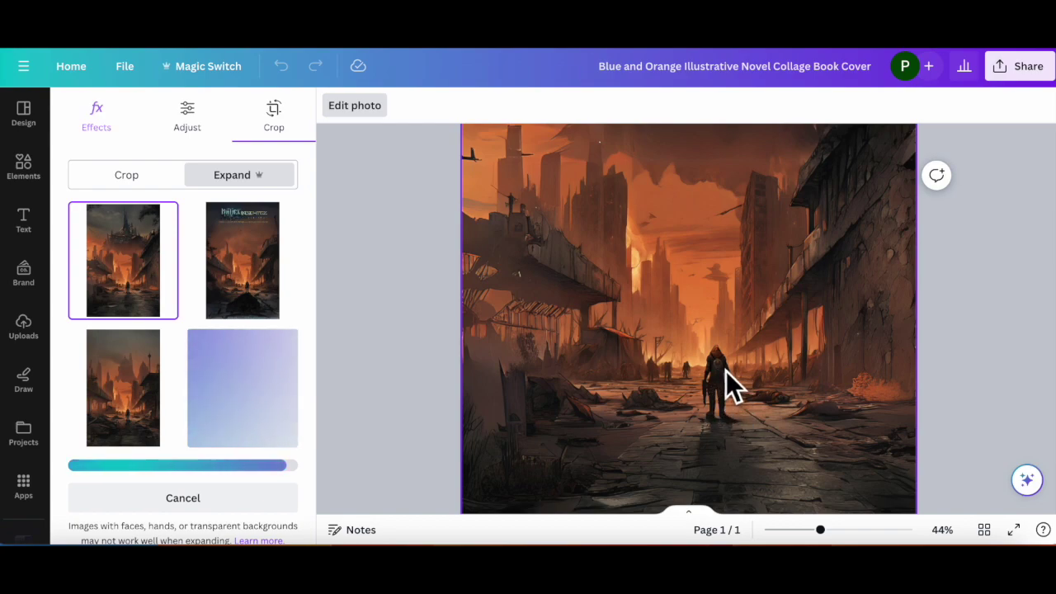
scroll(227, 332, "down", 1)
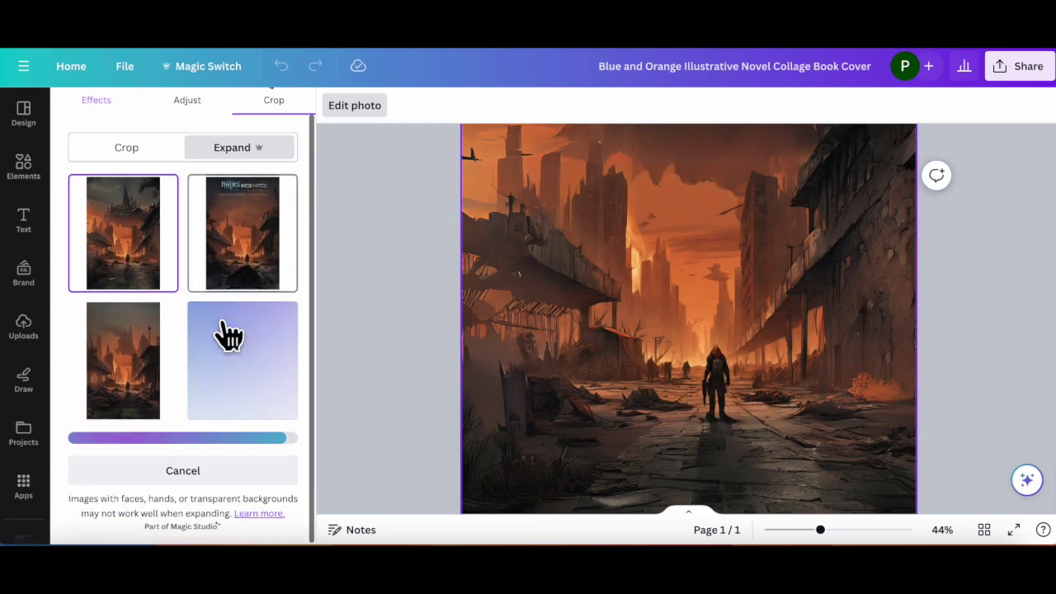
scroll(228, 330, "up", 1)
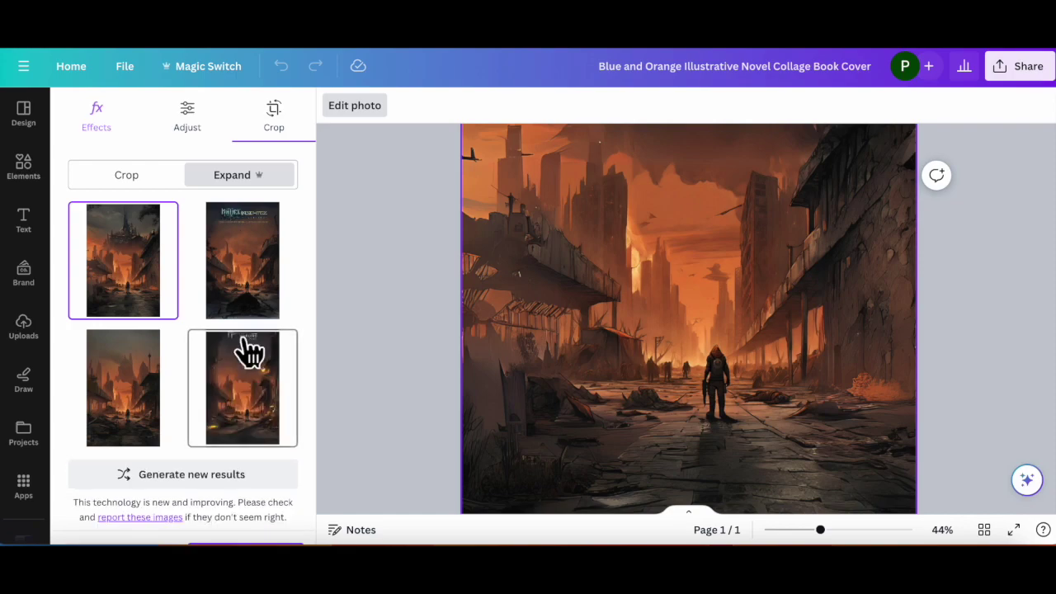
scroll(223, 314, "down", 1)
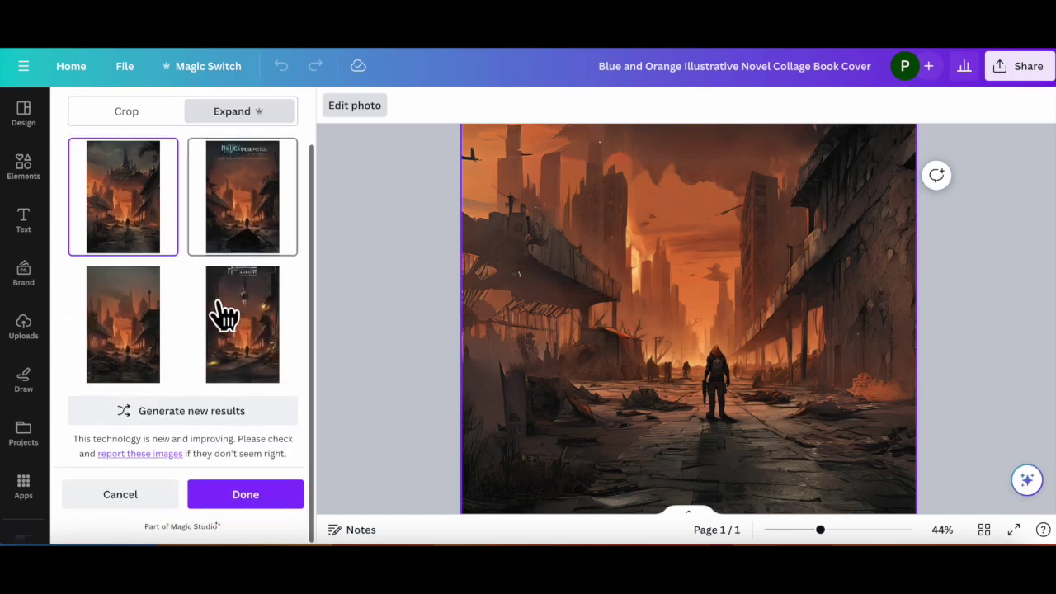
left_click(245, 505)
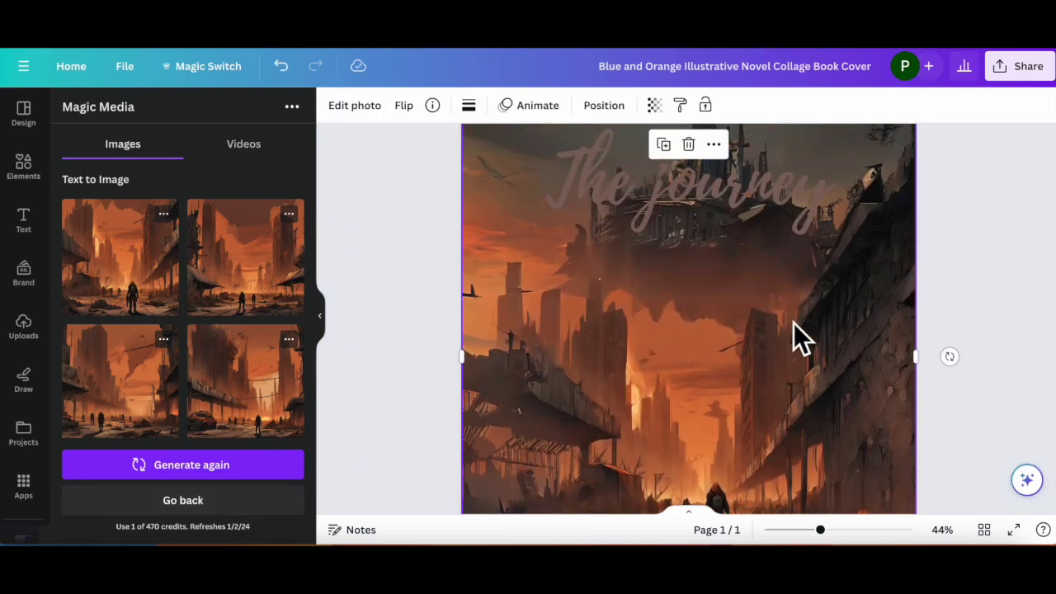
Step: Set both 'The journey' title and the author byline to the white document colour
left_click(793, 323)
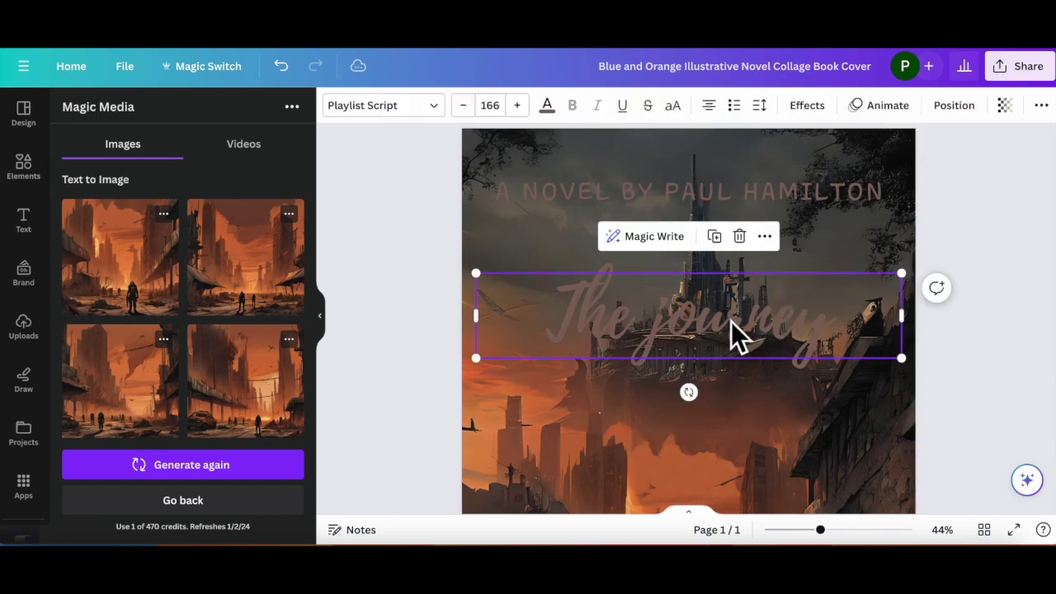
left_click(547, 109)
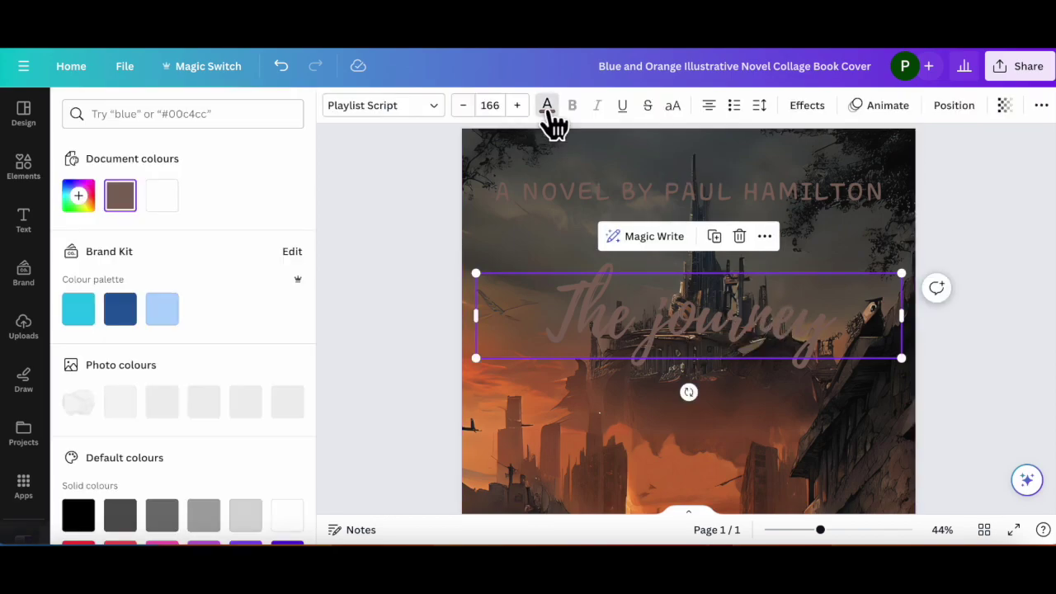
left_click(160, 197)
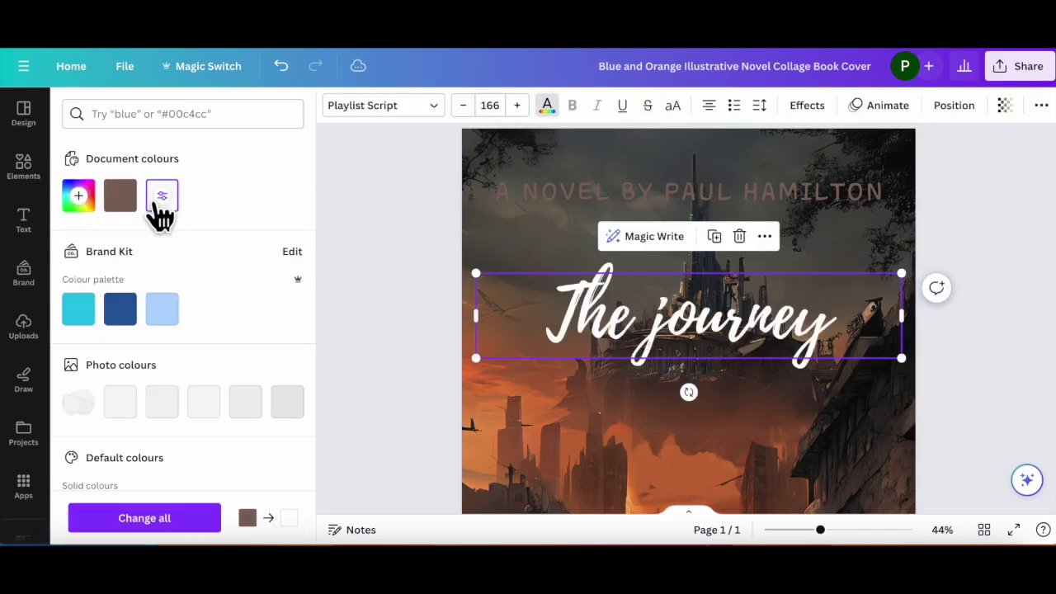
left_click(573, 206)
left_click(160, 200)
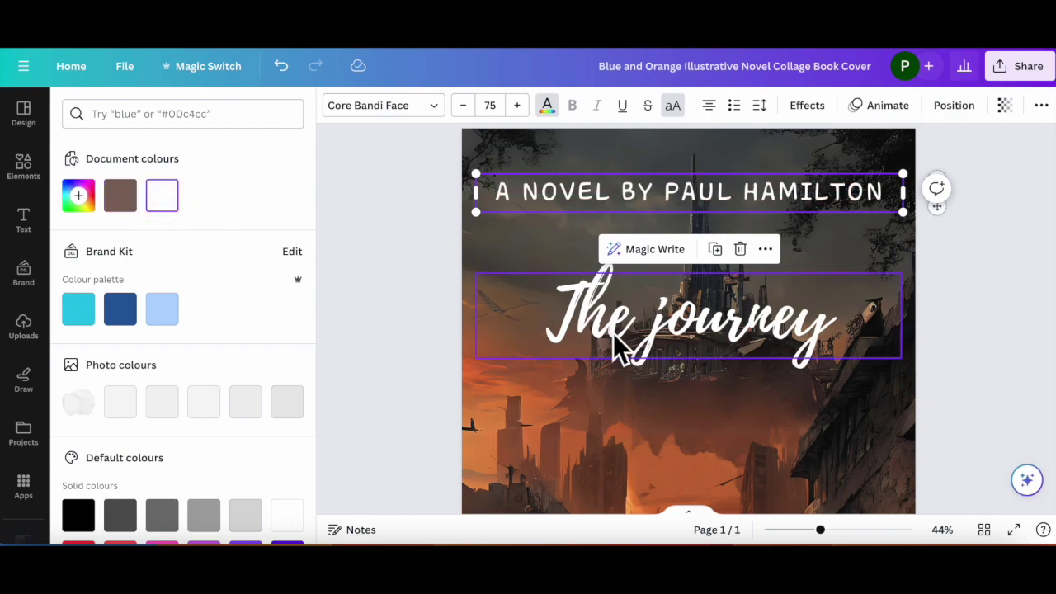
scroll(613, 333, "down", 5)
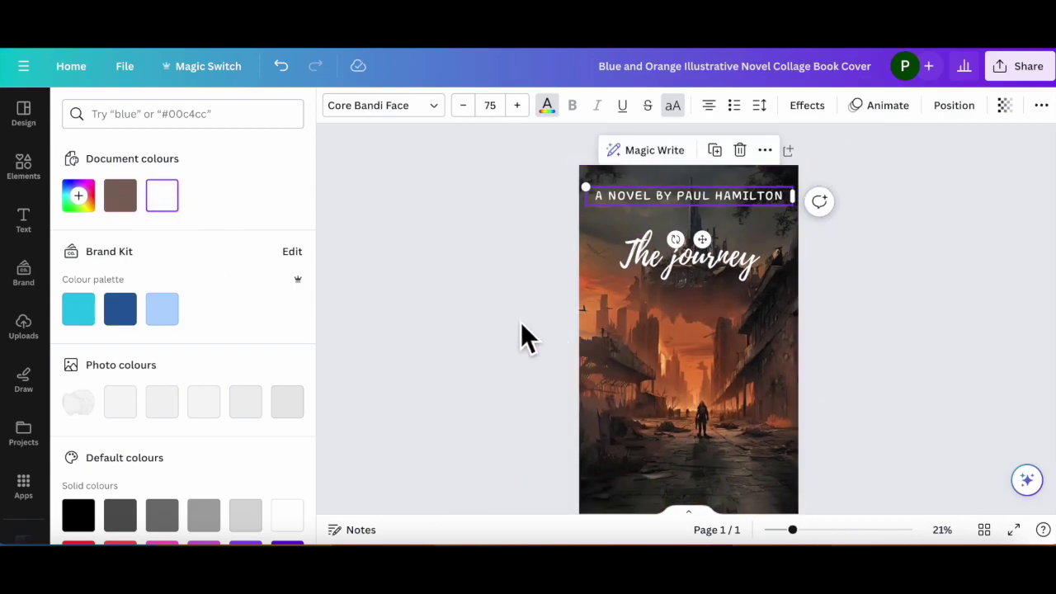
scroll(521, 321, "down", 2)
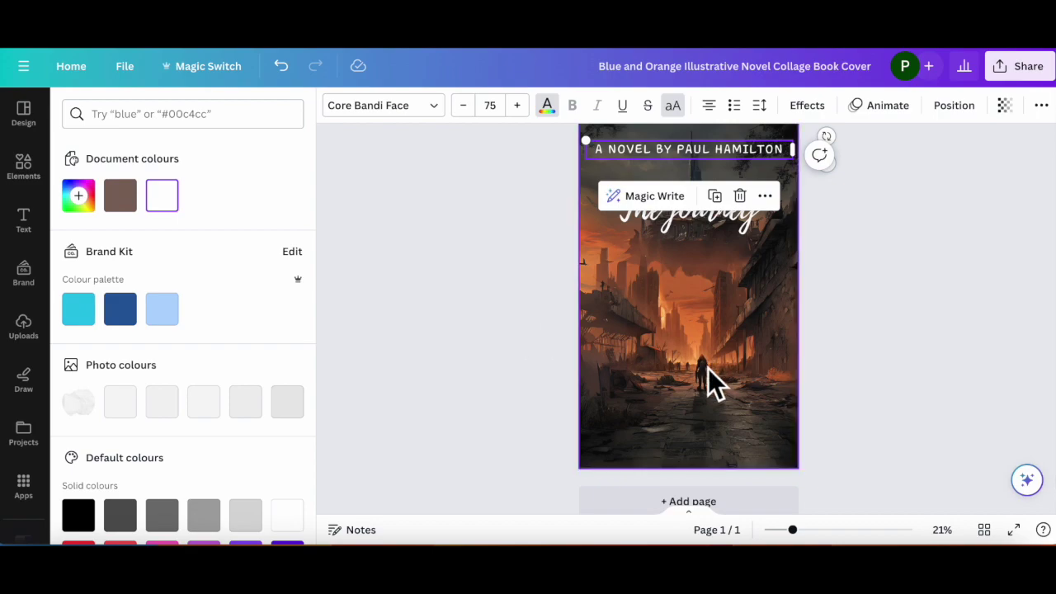
scroll(711, 366, "up", 3)
scroll(711, 366, "up", 1)
scroll(710, 366, "down", 1)
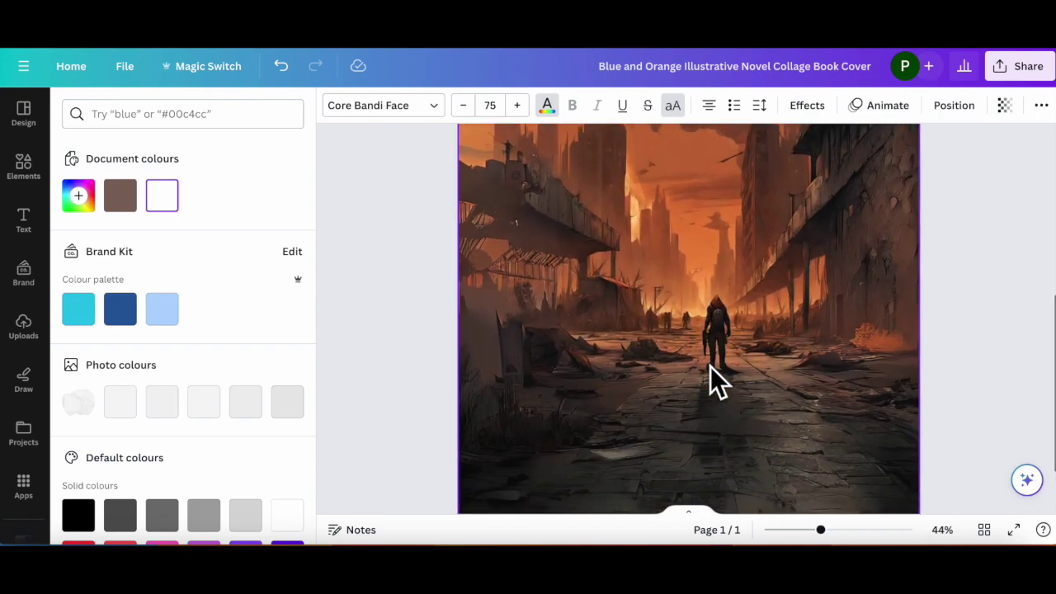
scroll(710, 366, "up", 3)
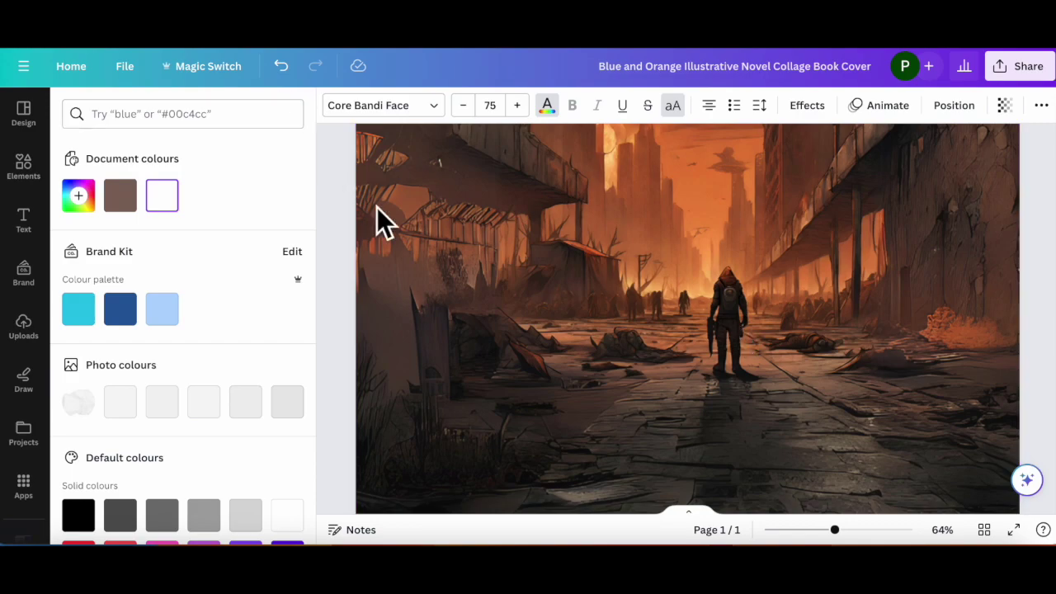
Step: Erase the central figure from the ruined-city photo with the Magic Eraser brush
left_click(425, 287)
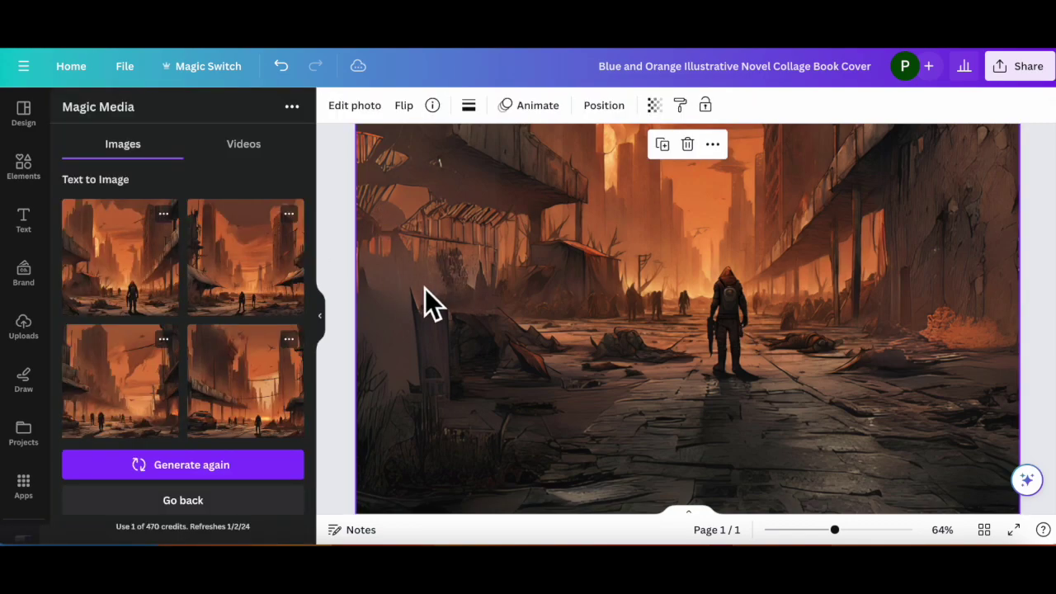
left_click(361, 110)
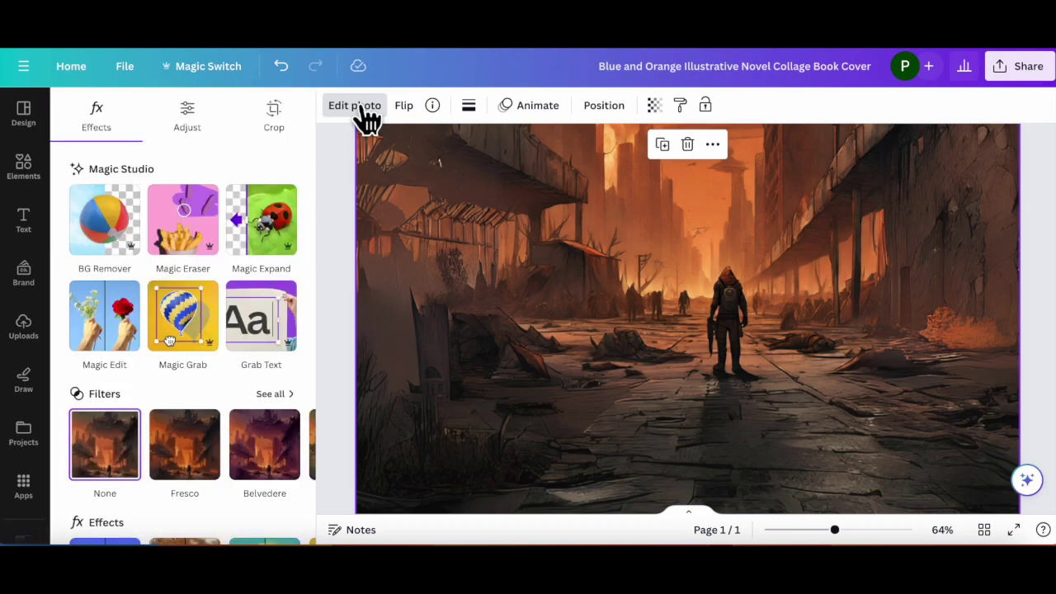
left_click(176, 238)
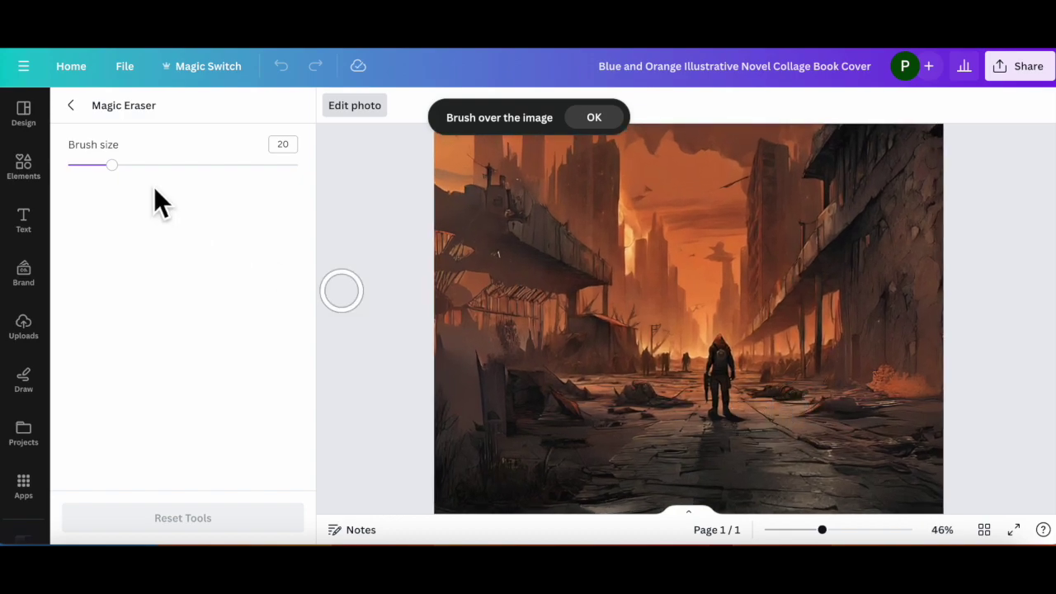
mouse_move(110, 165)
left_mouse_down()
mouse_move(160, 165)
mouse_move(111, 165)
left_mouse_up()
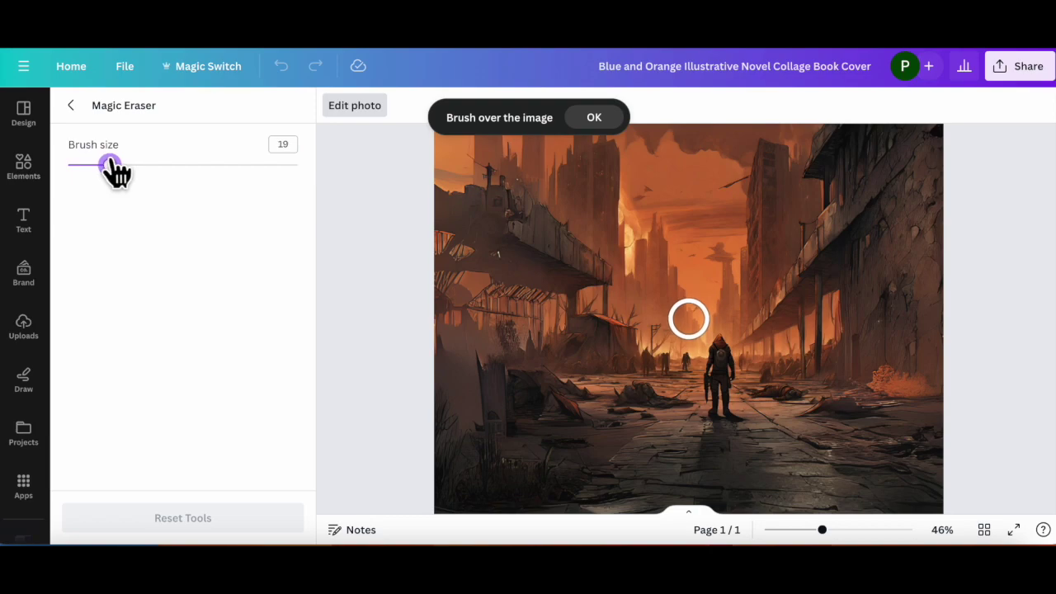
mouse_move(715, 420)
left_mouse_down()
mouse_move(721, 351)
mouse_move(738, 420)
left_mouse_up()
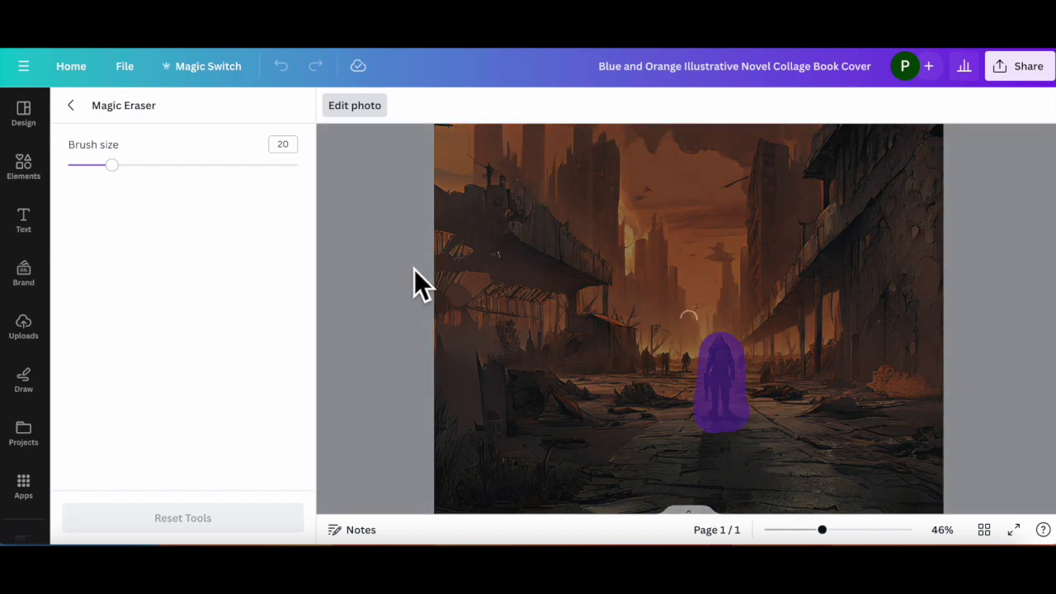
Step: Browse the Magic Media results, then return to the empty image prompt form
scroll(414, 269, "down", 2, "ctrl")
scroll(414, 269, "down", 1, "ctrl")
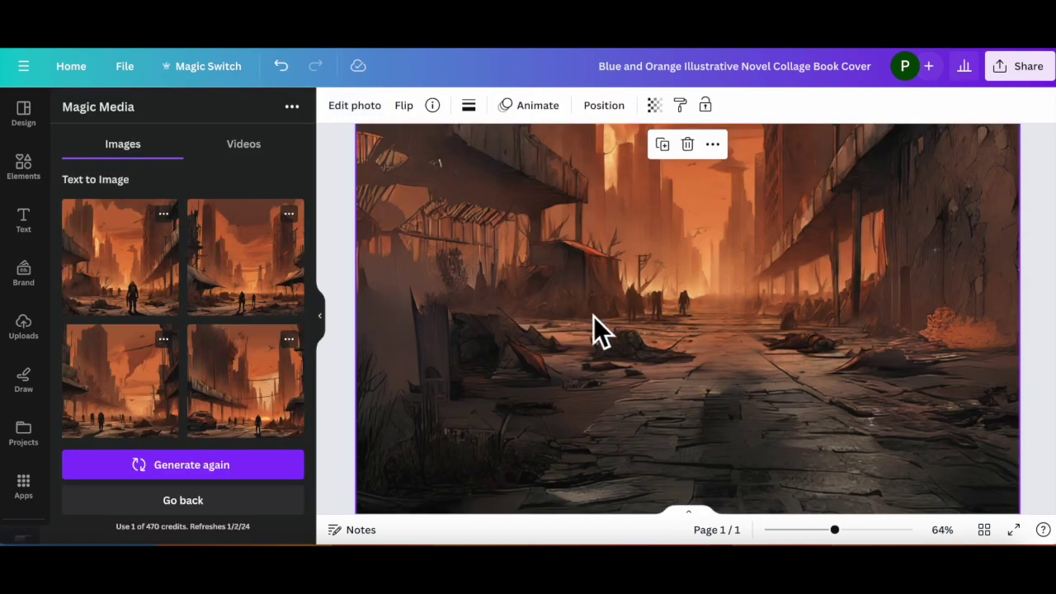
scroll(593, 316, "down", 3)
scroll(592, 318, "down", 3)
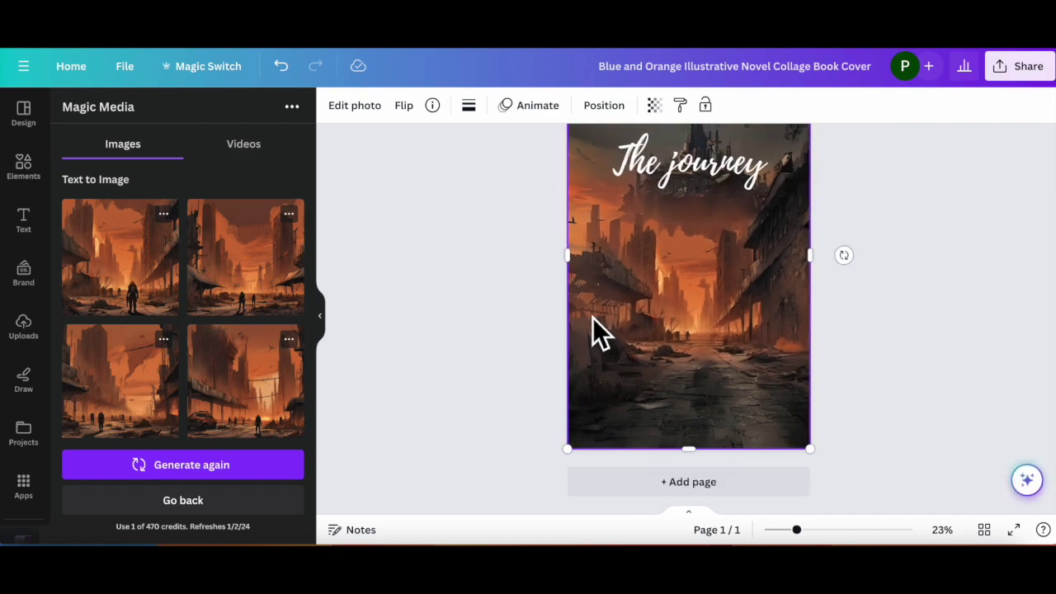
scroll(593, 318, "up", 1)
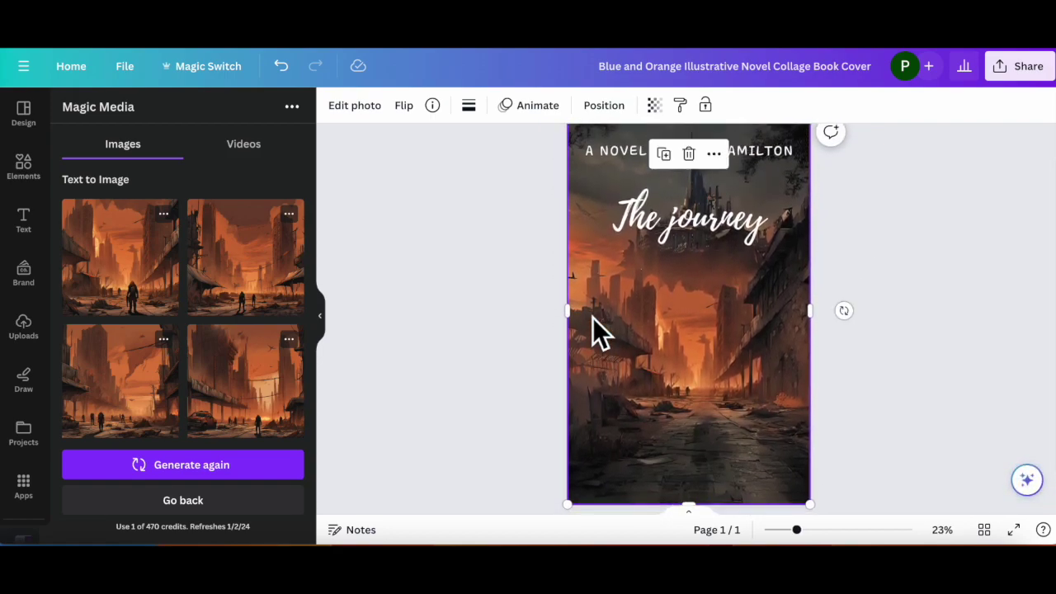
left_click(194, 502)
Step: Write the red-hoodie teenage boy prompt, correcting 'scebe' to 'scene' and 'Teenage' to 'A teenage'
left_click(162, 257)
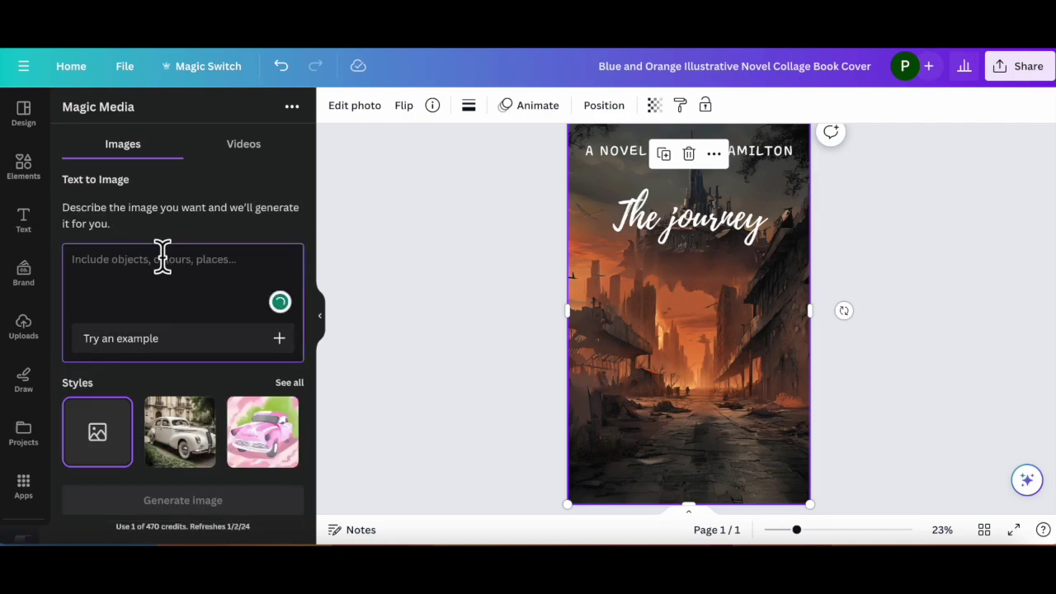
type("T")
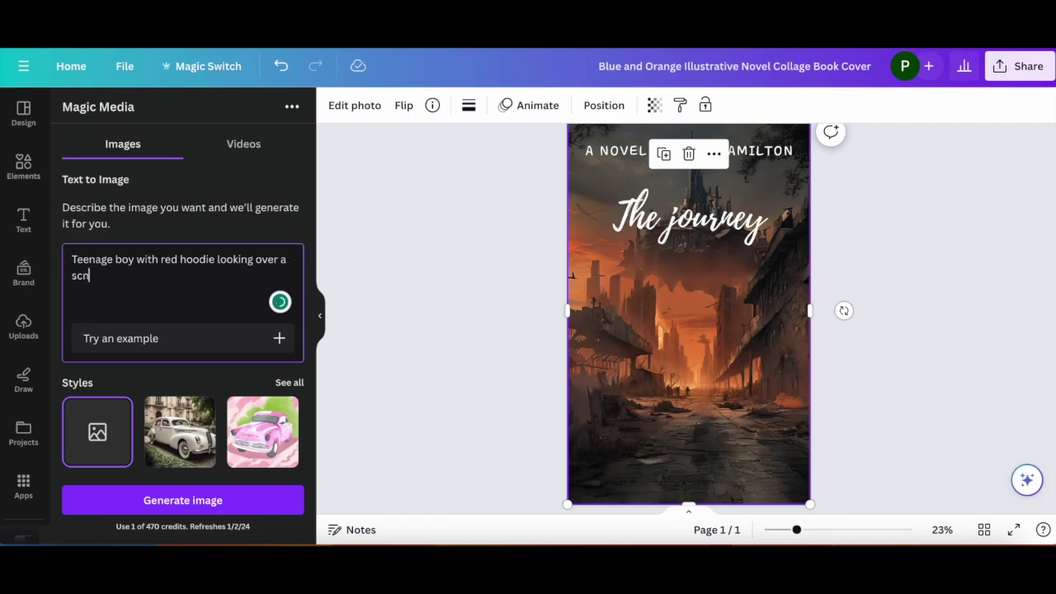
type("ene")
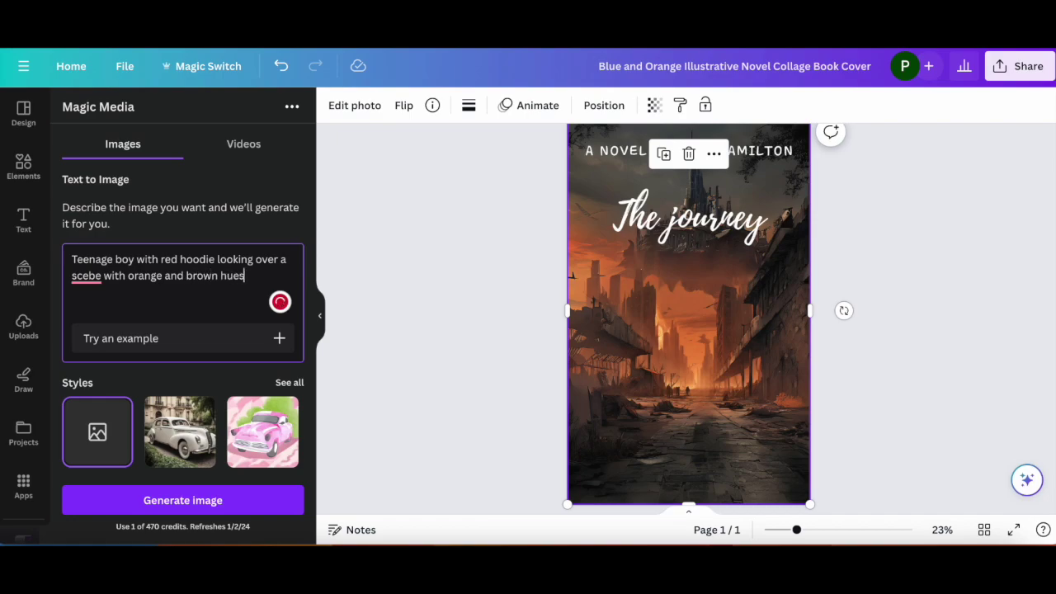
right_click(89, 275)
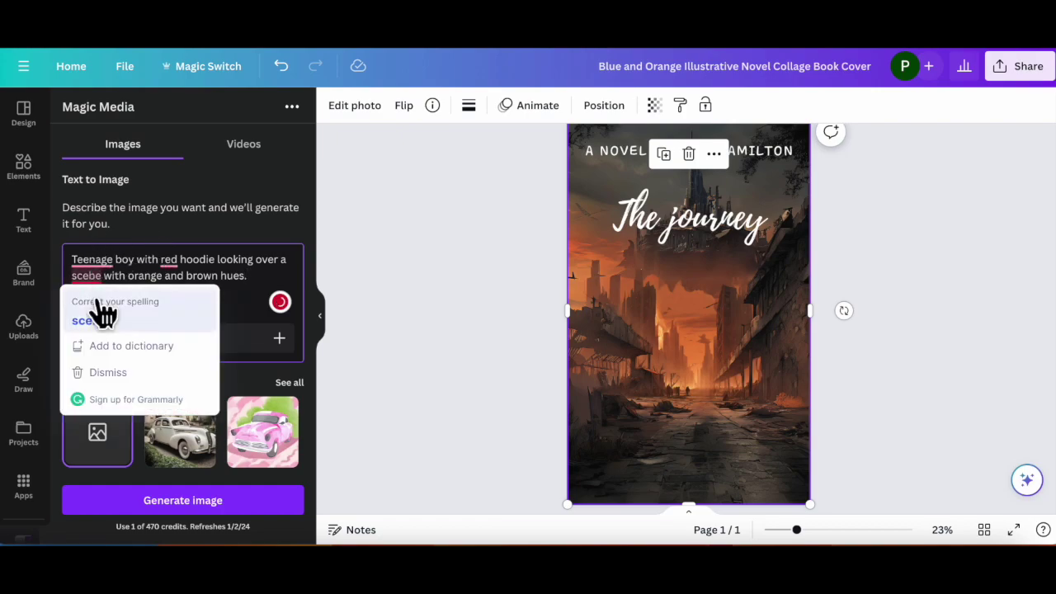
left_click(96, 315)
right_click(101, 259)
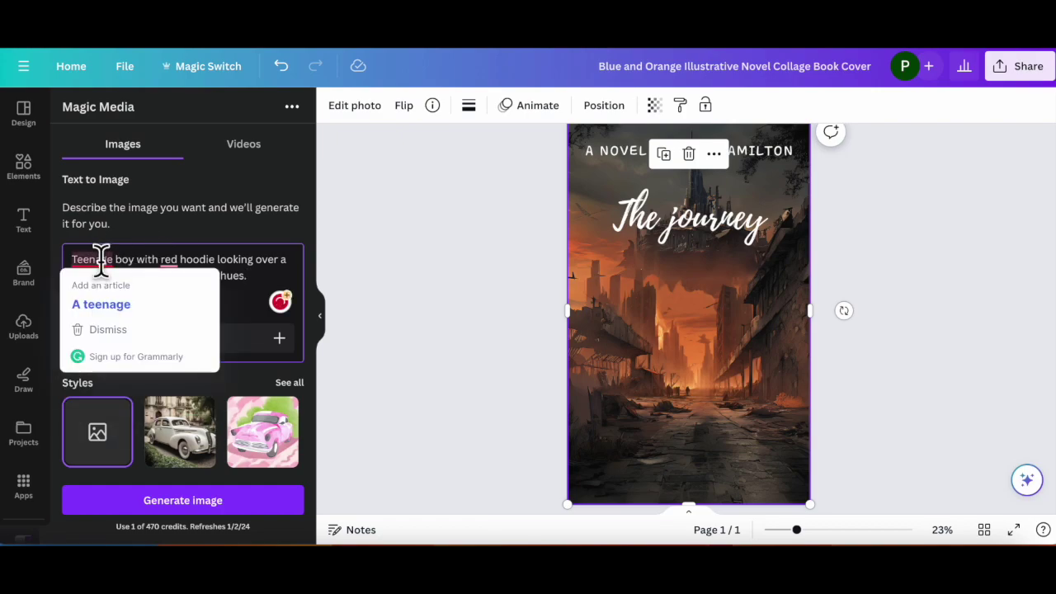
left_click(99, 323)
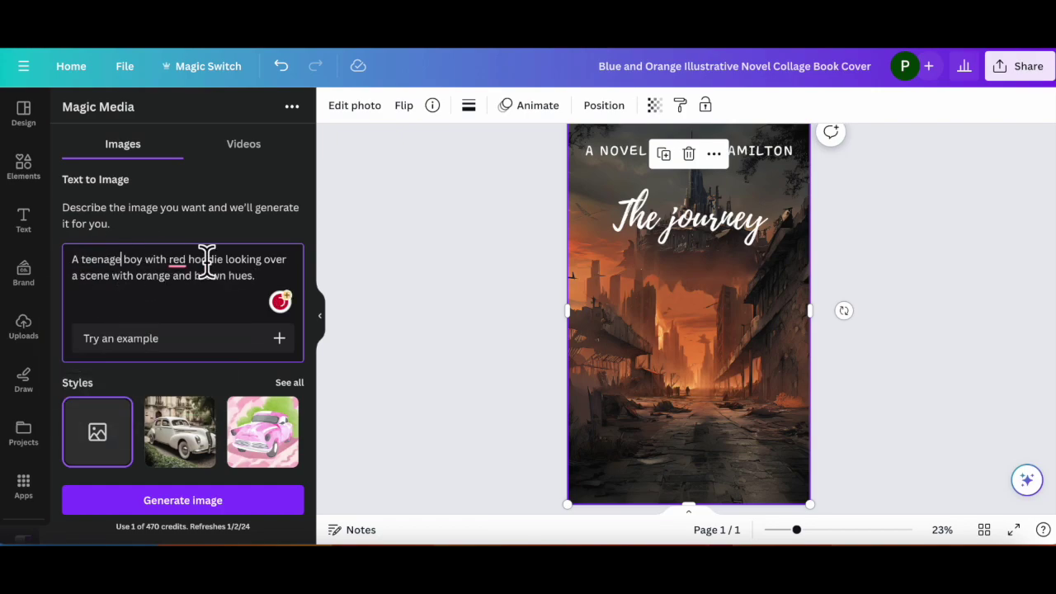
Step: Choose the Concept art style and generate images from the prompt
left_click(288, 382)
scroll(233, 403, "down", 2)
scroll(235, 405, "down", 1)
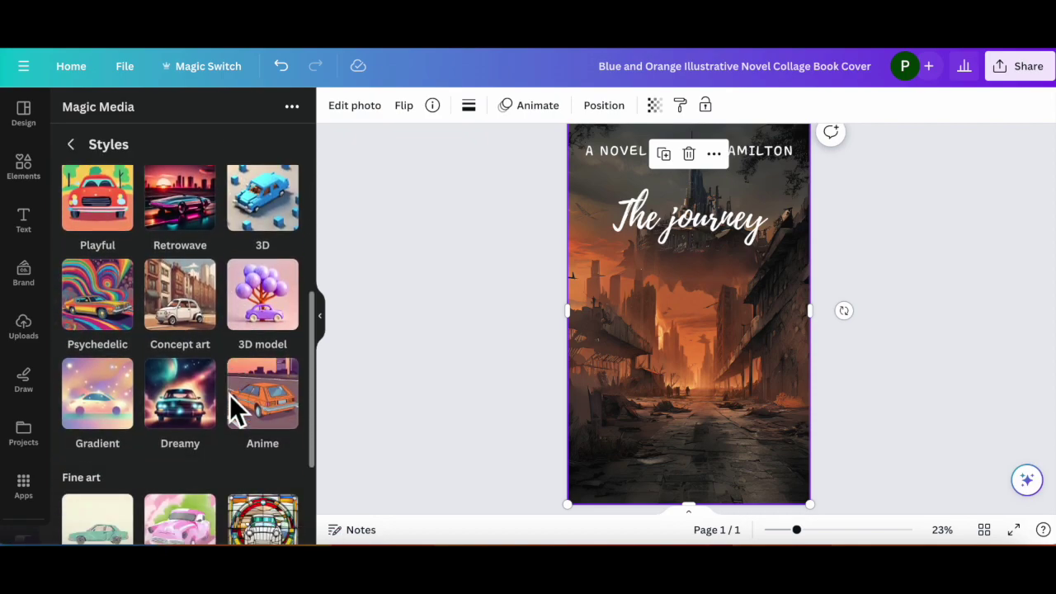
left_click(182, 307)
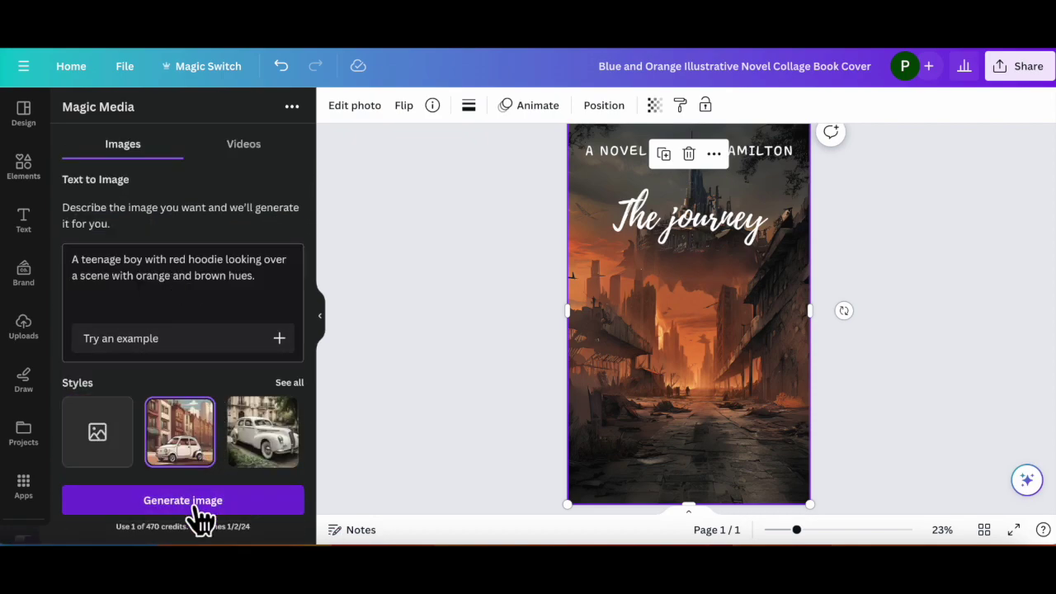
left_click(200, 519)
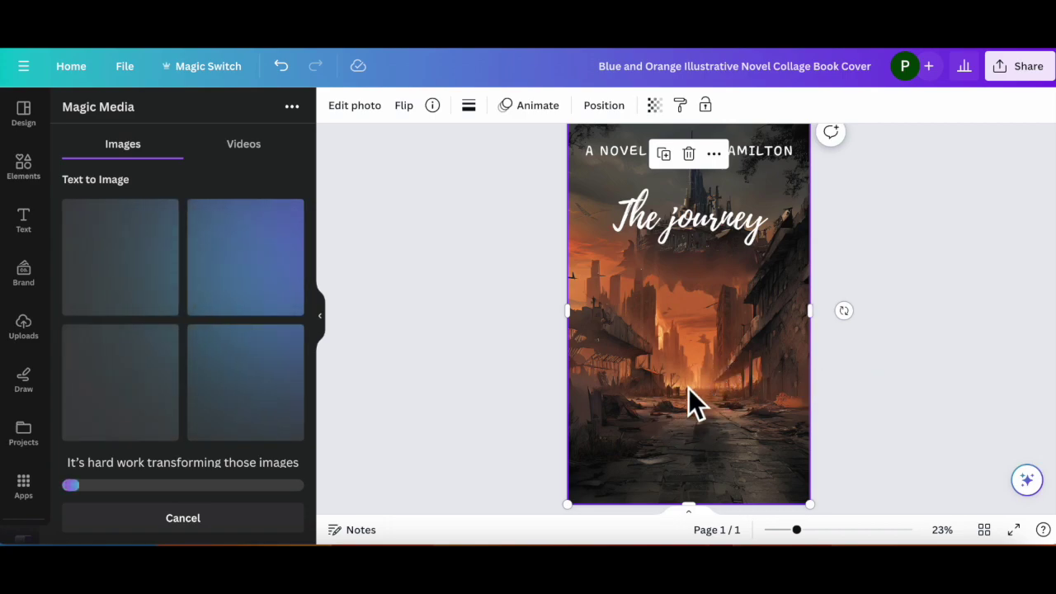
Step: Try Playlist Script and Core Bandi Face on the author line, then settle on Slopes
scroll(907, 334, "up", 1)
scroll(907, 333, "down", 2)
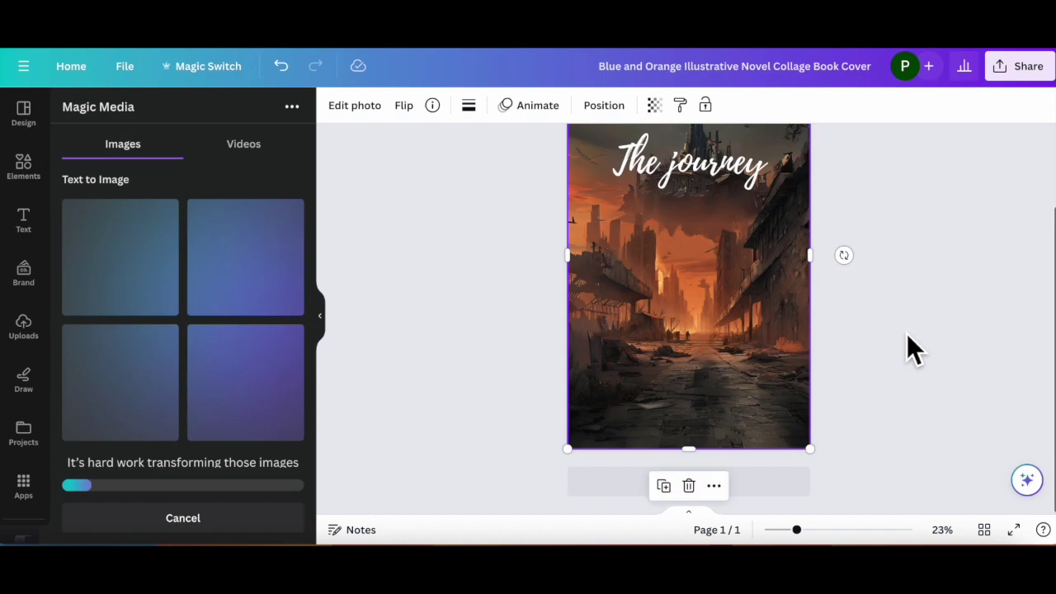
scroll(907, 334, "up", 1)
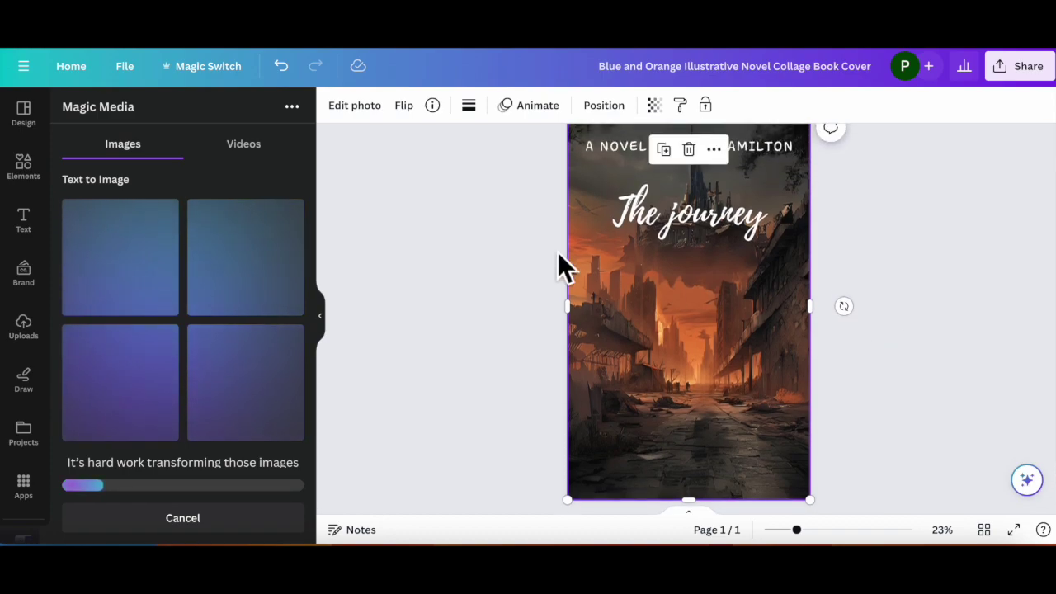
left_click(739, 218)
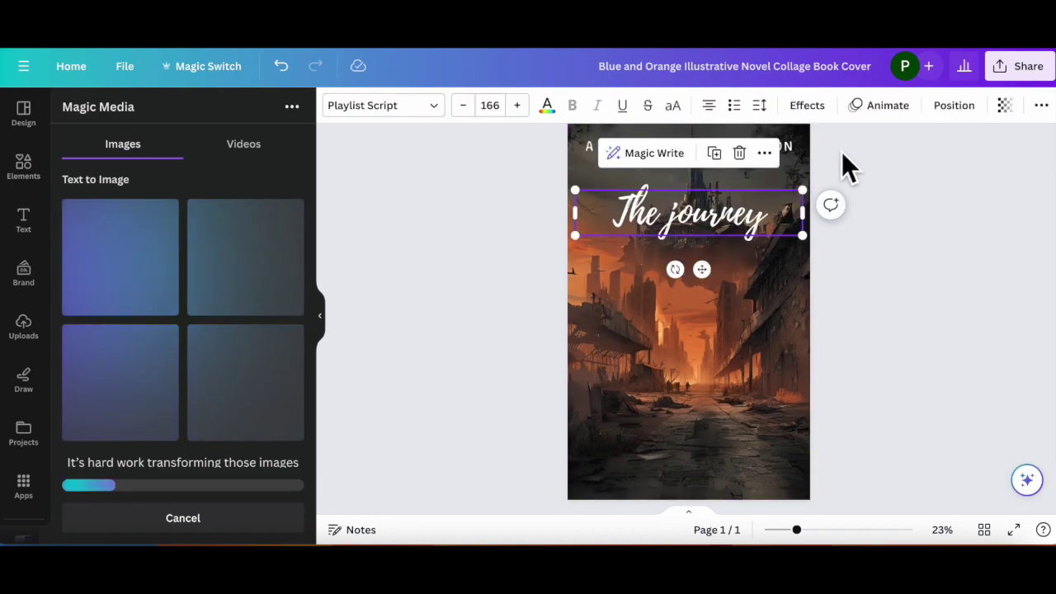
left_click(800, 150)
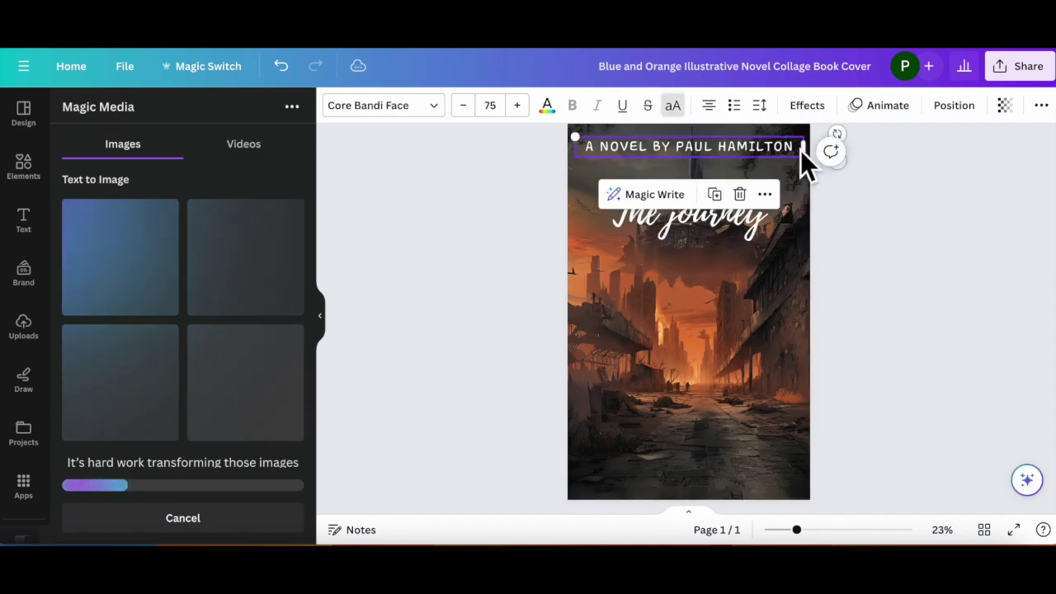
left_click(413, 106)
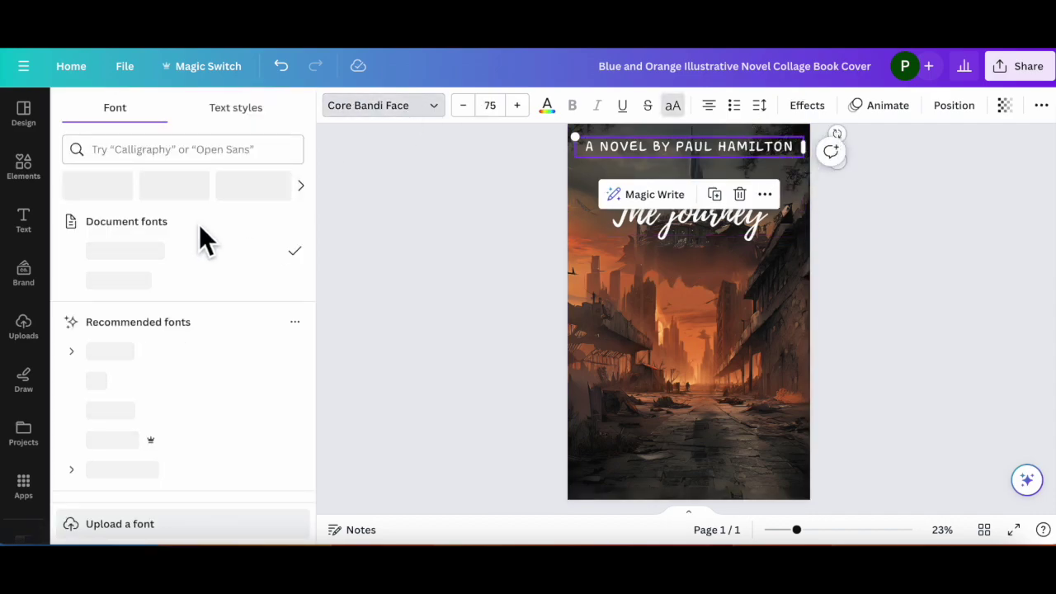
left_click(147, 290)
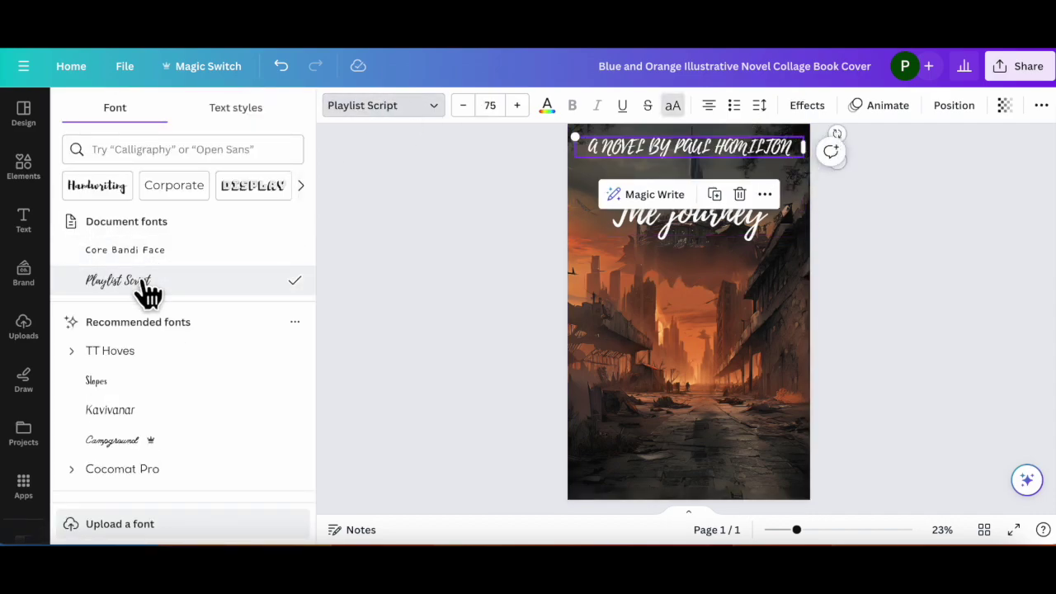
left_click(159, 264)
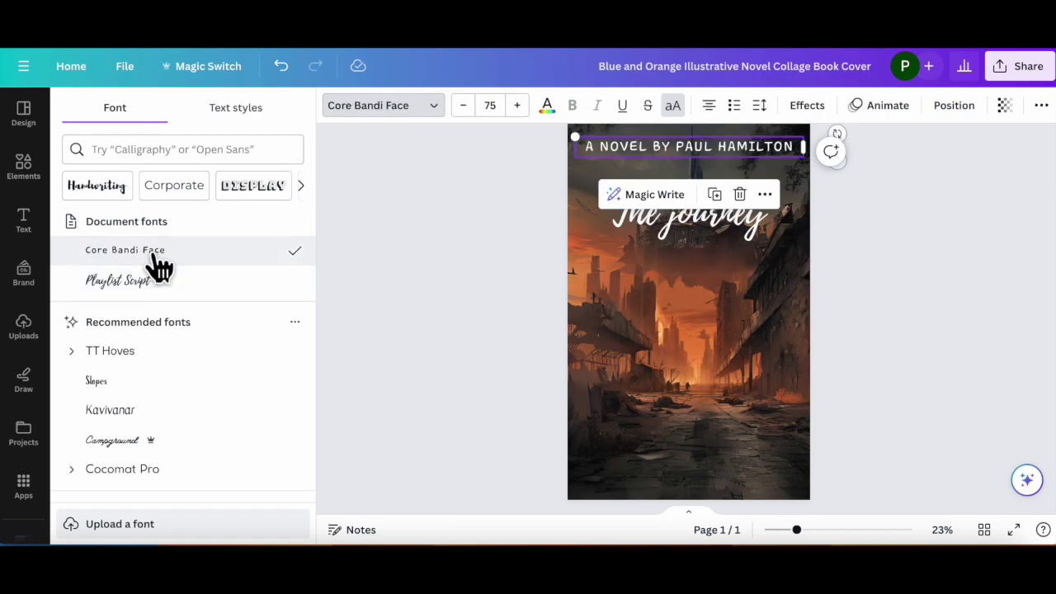
left_click(122, 388)
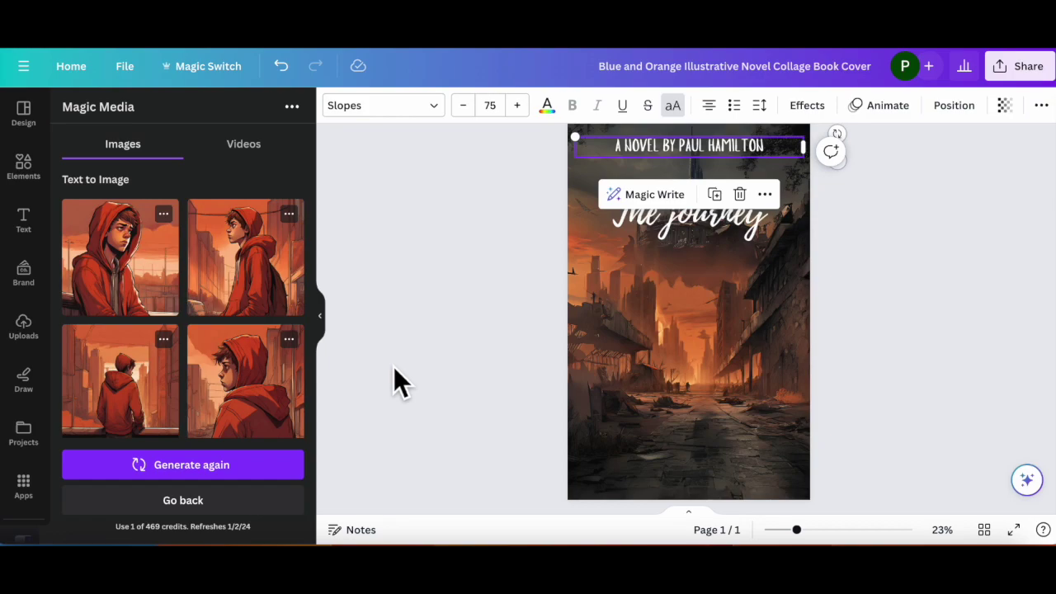
Step: Write a teenage-boy deserted-street prompt, fixing 'bot' to 'boy', 'derserted' and 'teengae'
left_click(203, 499)
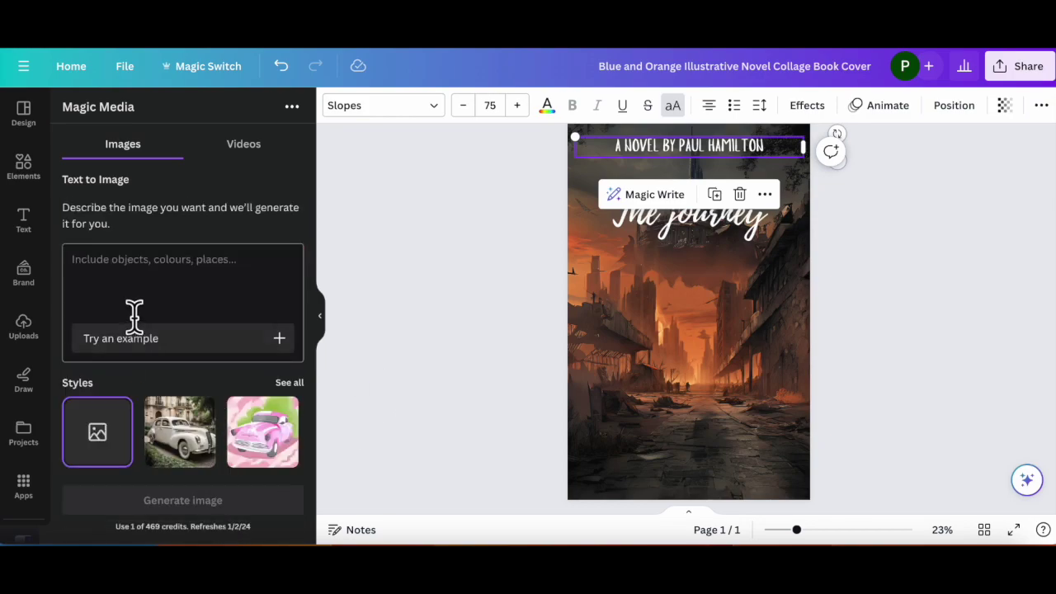
left_click(148, 281)
type("a teengae bot stand")
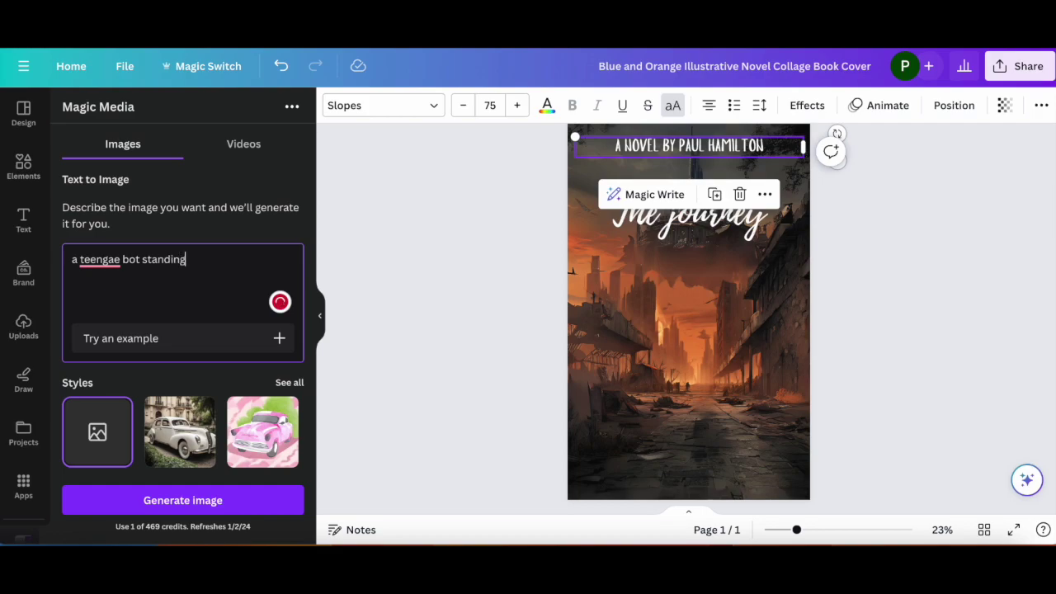
type("ing over a d")
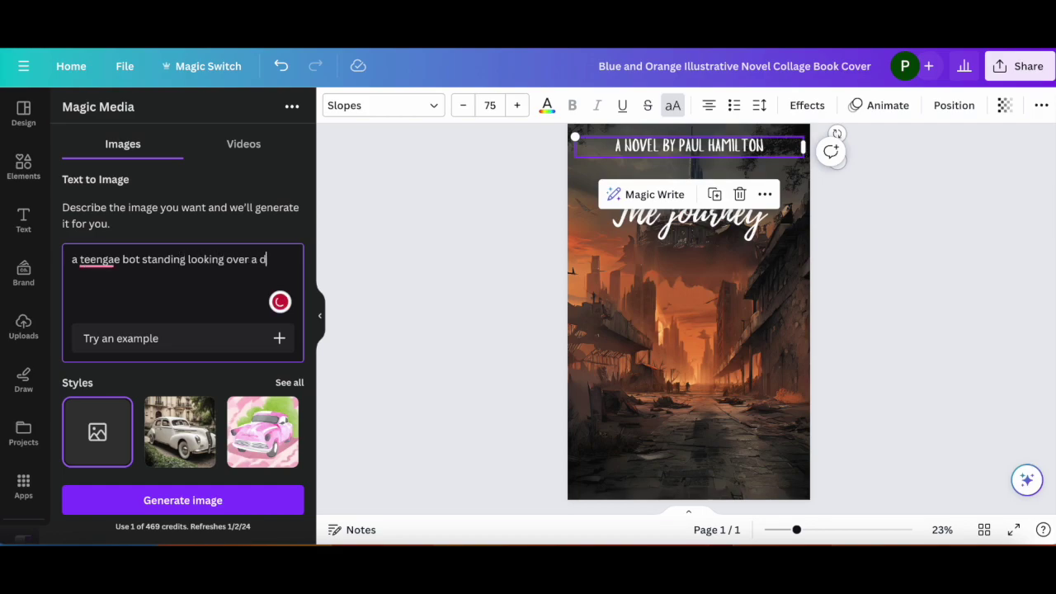
type("erserted")
left_click(142, 259)
key("BackSpace")
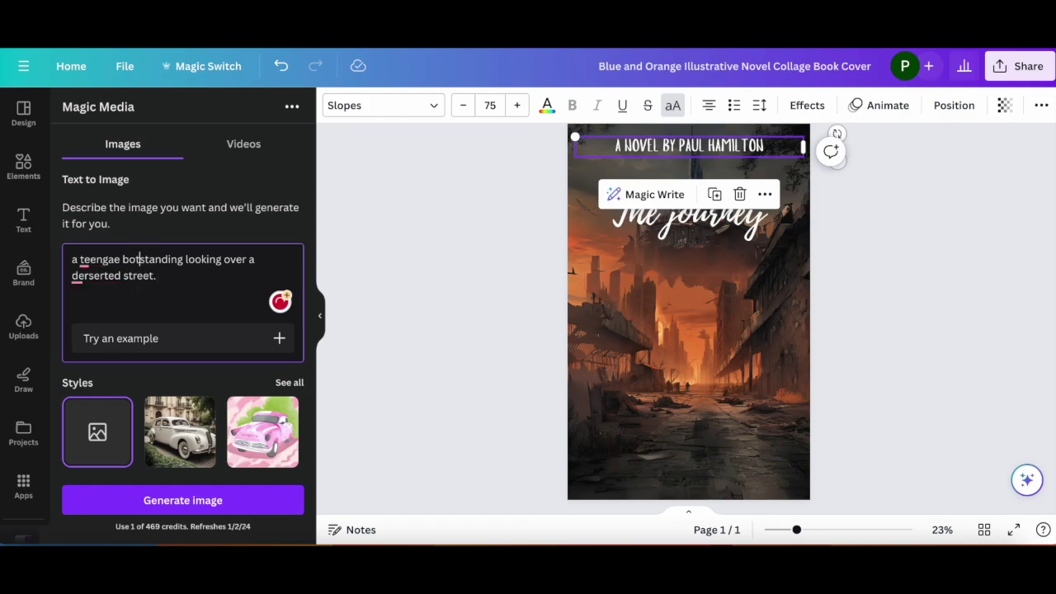
key("BackSpace")
type("y")
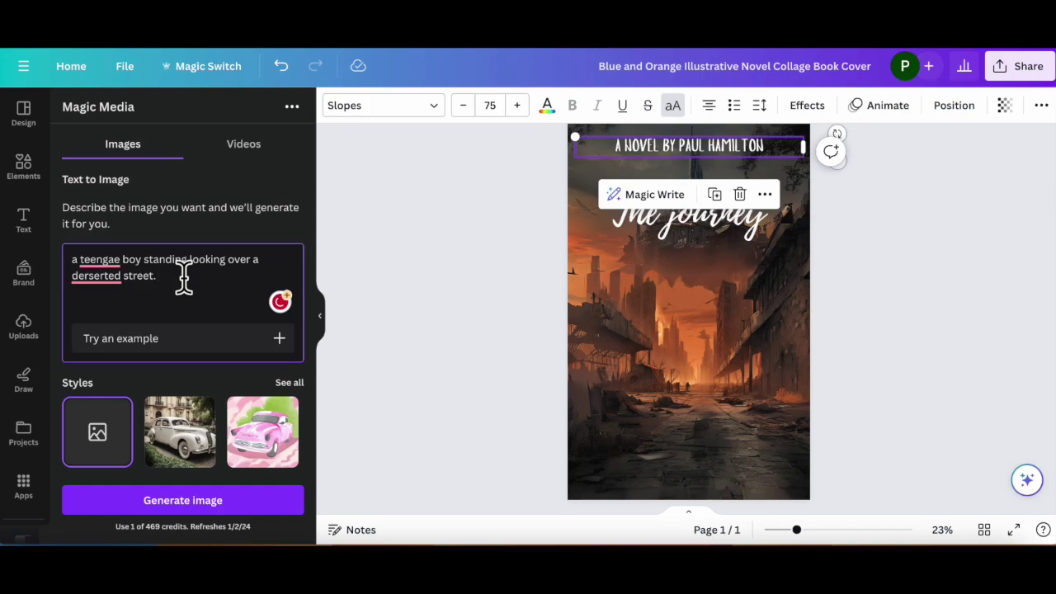
mouse_move(99, 274)
left_click(111, 323)
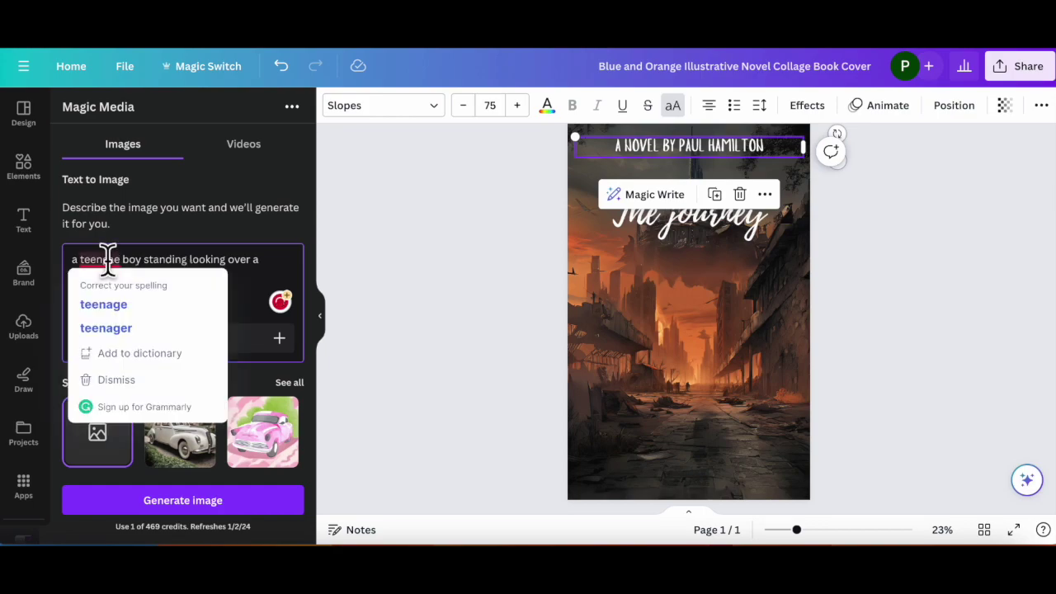
left_click(105, 302)
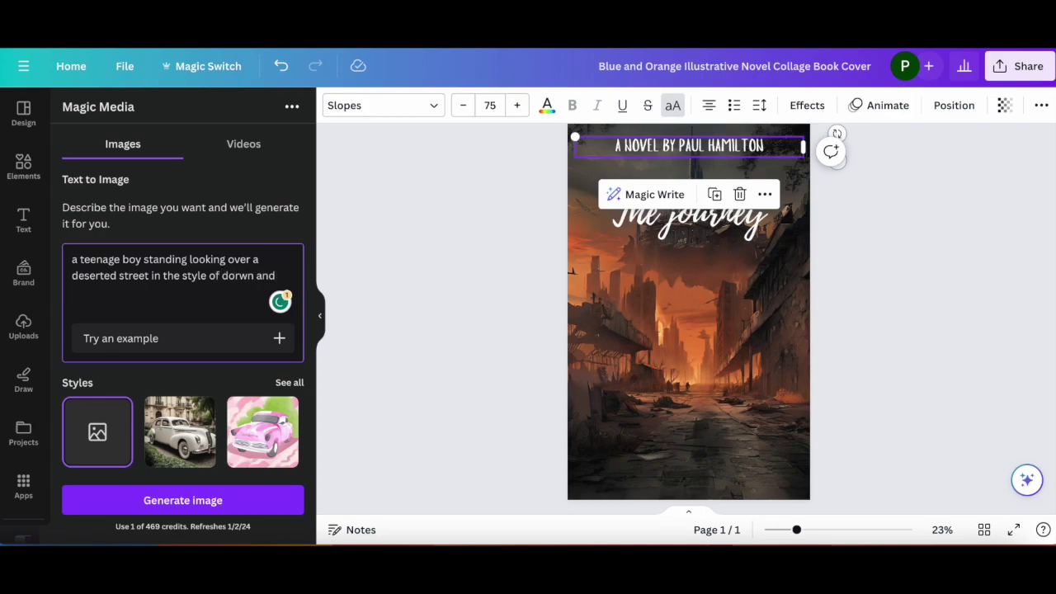
Step: Finish the prompt with brown and orange hues, correcting 'dorwn' and 'organge'
type("gange hues.")
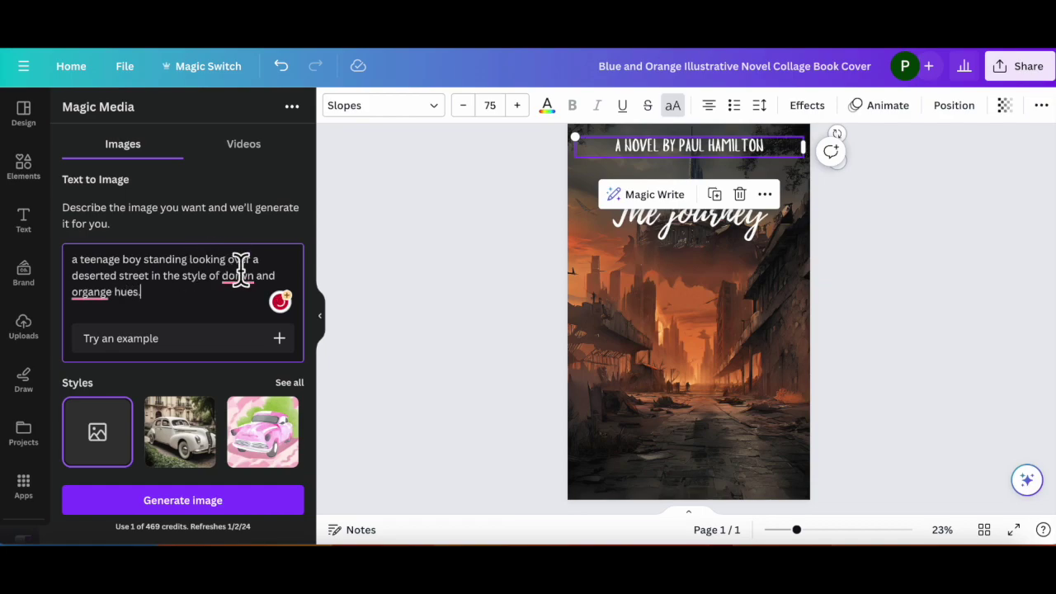
mouse_move(247, 279)
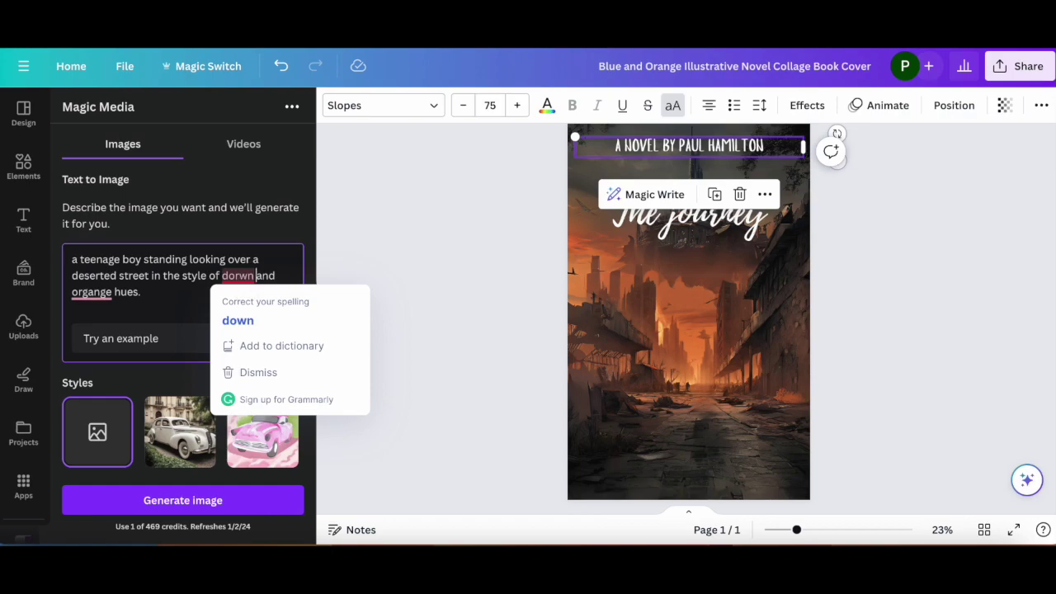
key("BackSpace")
key("BackSpace")
key("BackSpace")
key("BackSpace")
key("BackSpace")
type("bro")
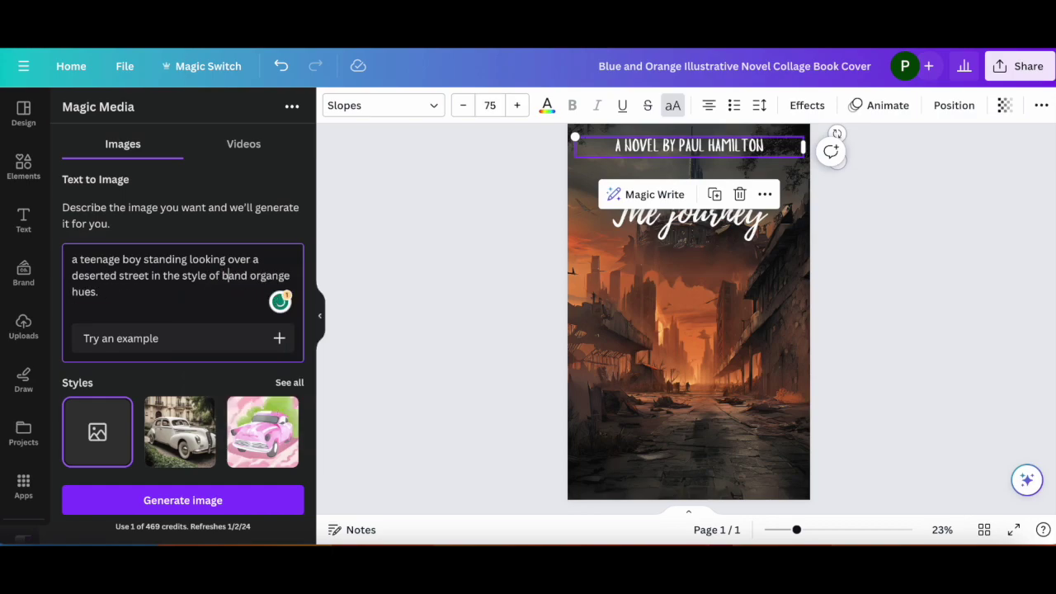
left_click(186, 293)
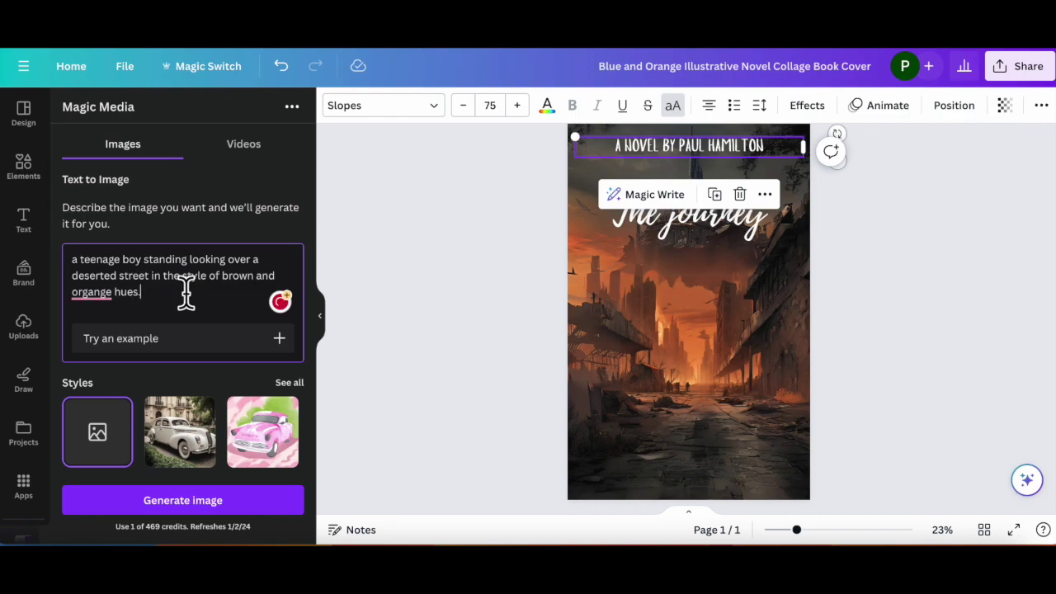
left_click(106, 292)
left_click(93, 340)
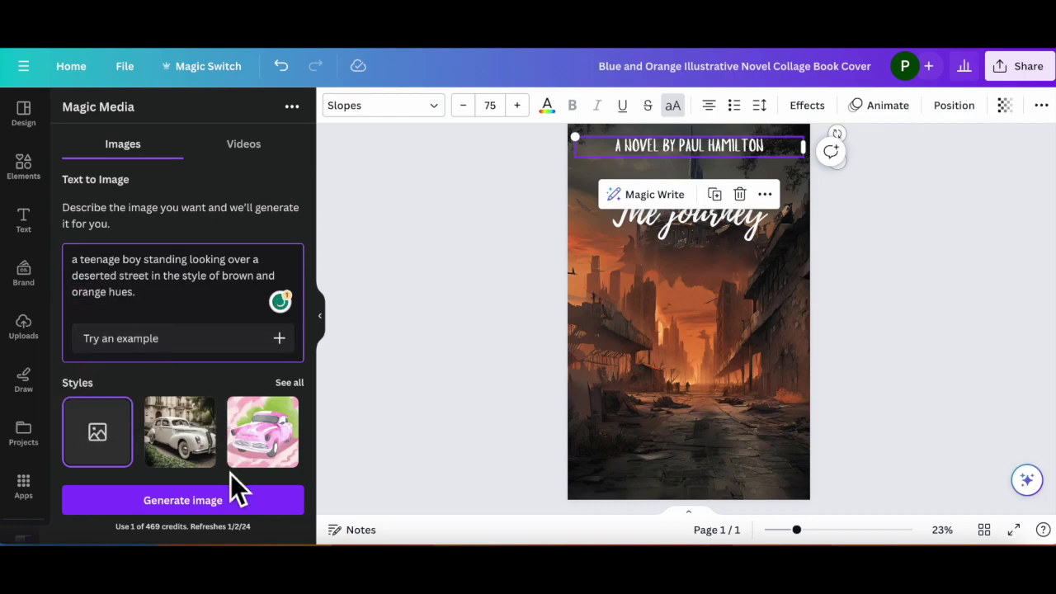
scroll(230, 474, "down", 1)
Step: Pick the Concept art style from the full styles list
left_click(288, 311)
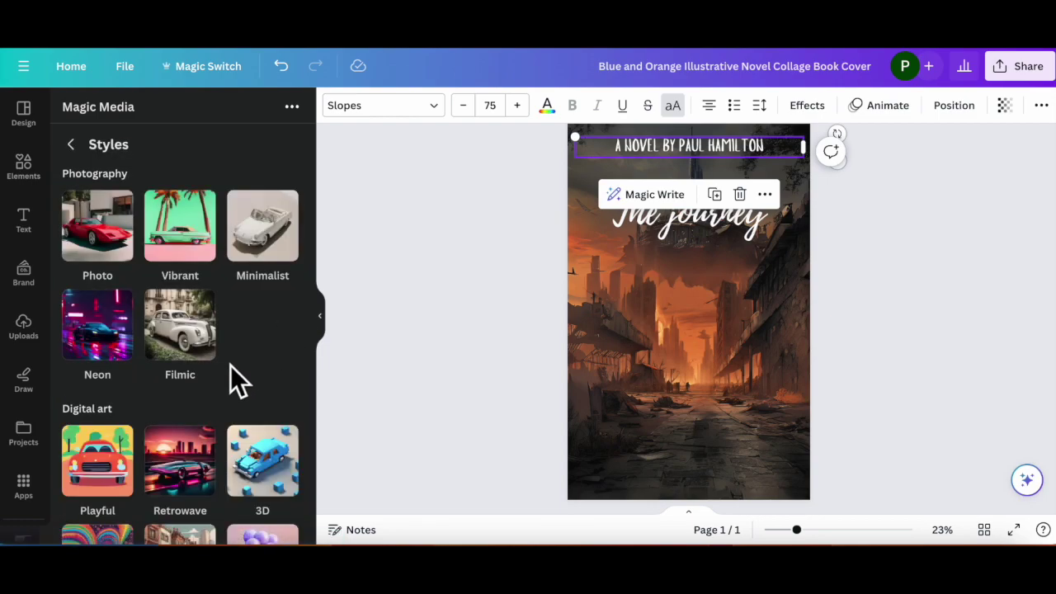
scroll(230, 365, "down", 1)
scroll(230, 366, "up", 1)
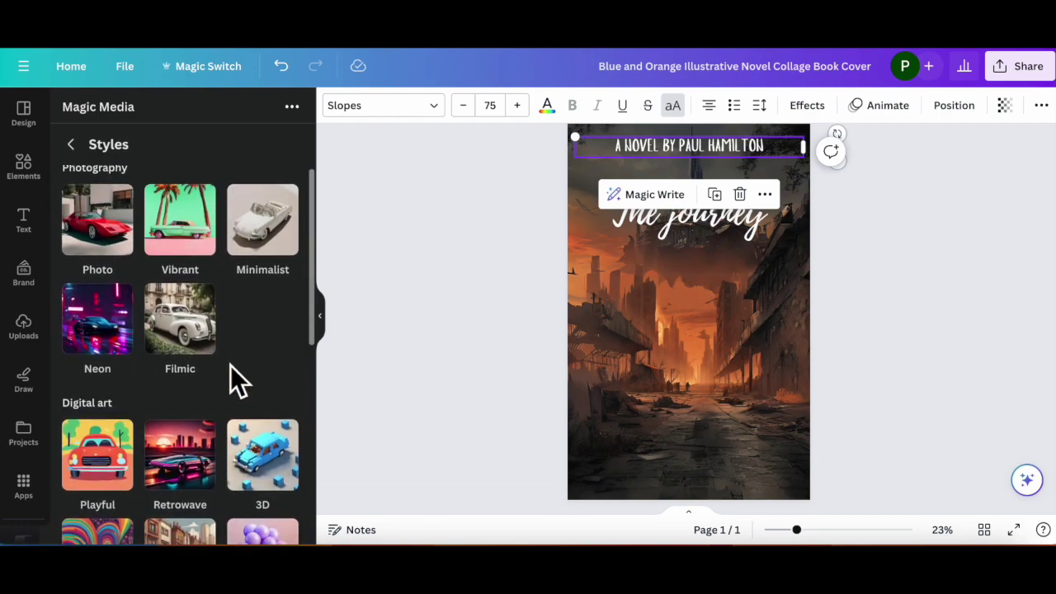
scroll(230, 365, "down", 1)
scroll(231, 366, "down", 3)
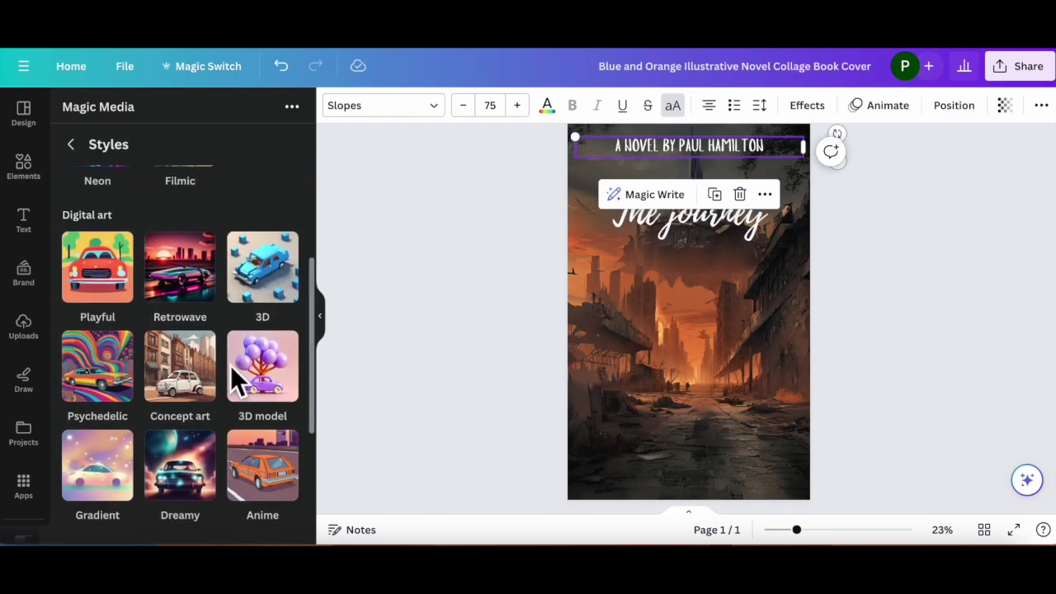
left_click(187, 363)
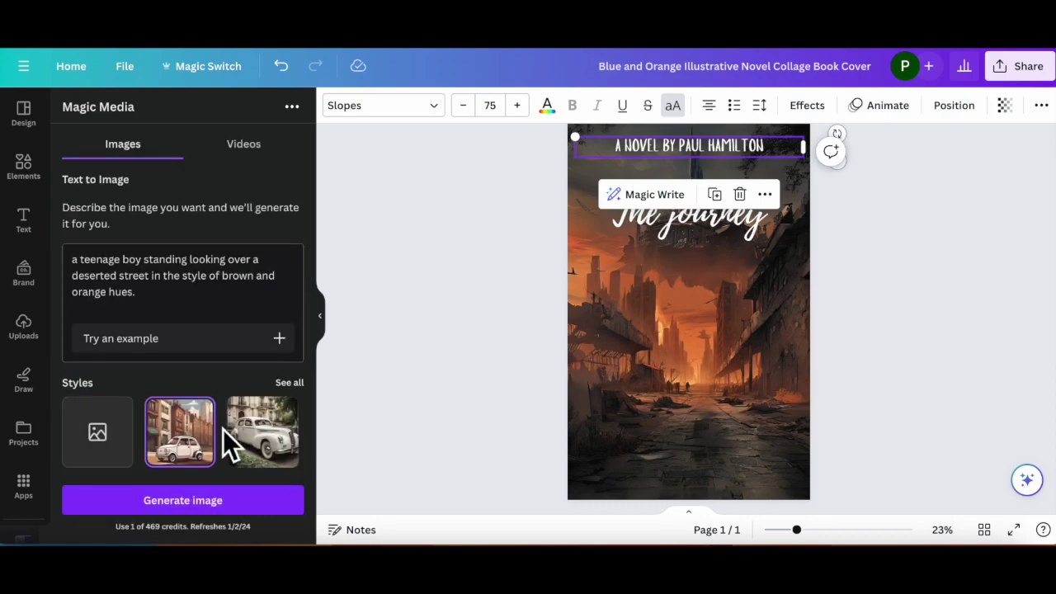
Step: Generate four deserted-street boy images and add the third one to the cover
scroll(223, 429, "down", 1)
left_click_drag(145, 262, 72, 224)
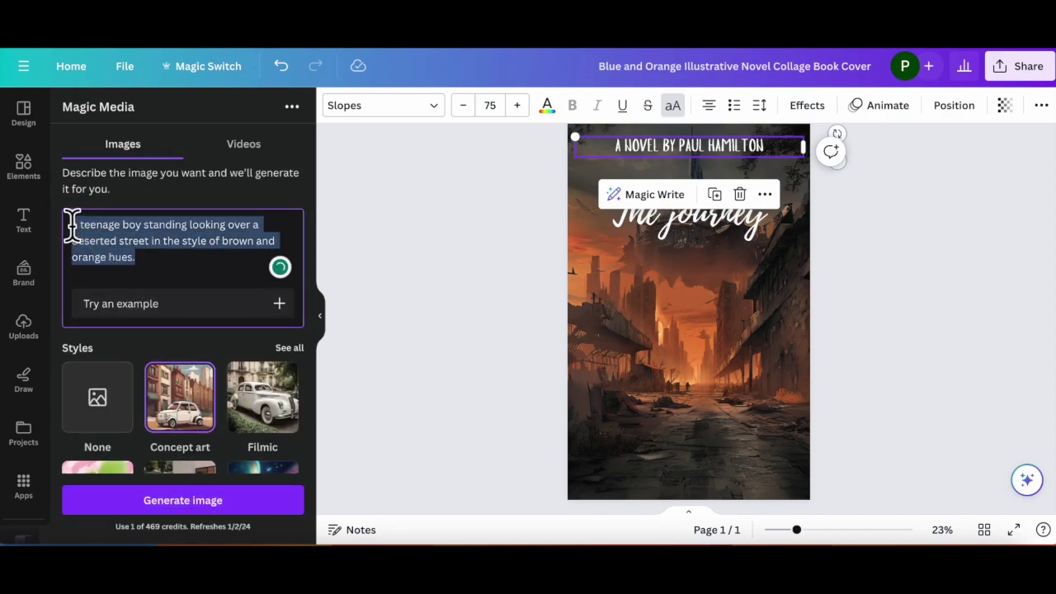
left_click(193, 507)
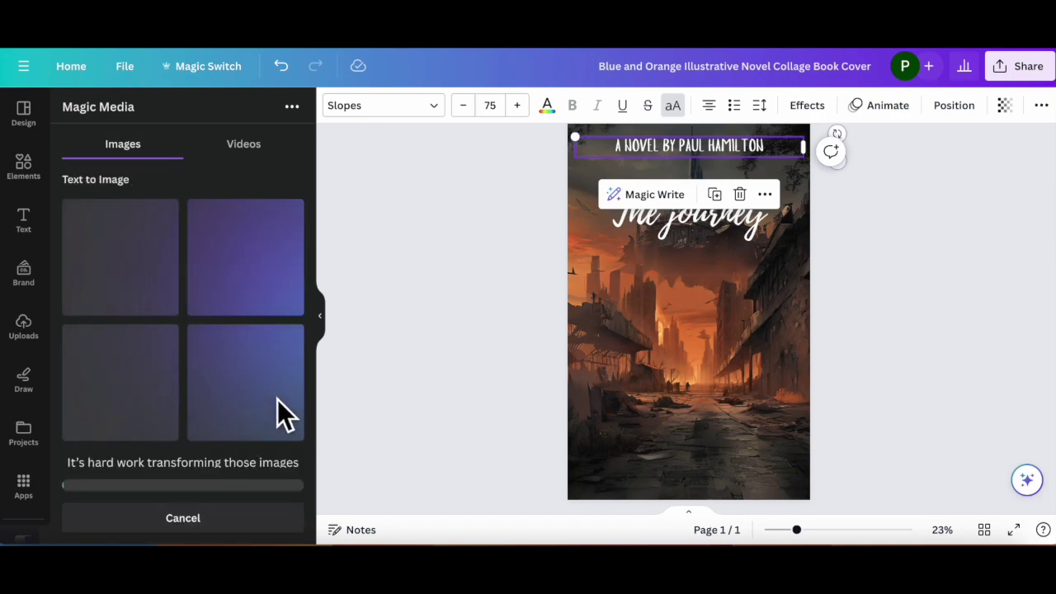
scroll(852, 333, "down", 2)
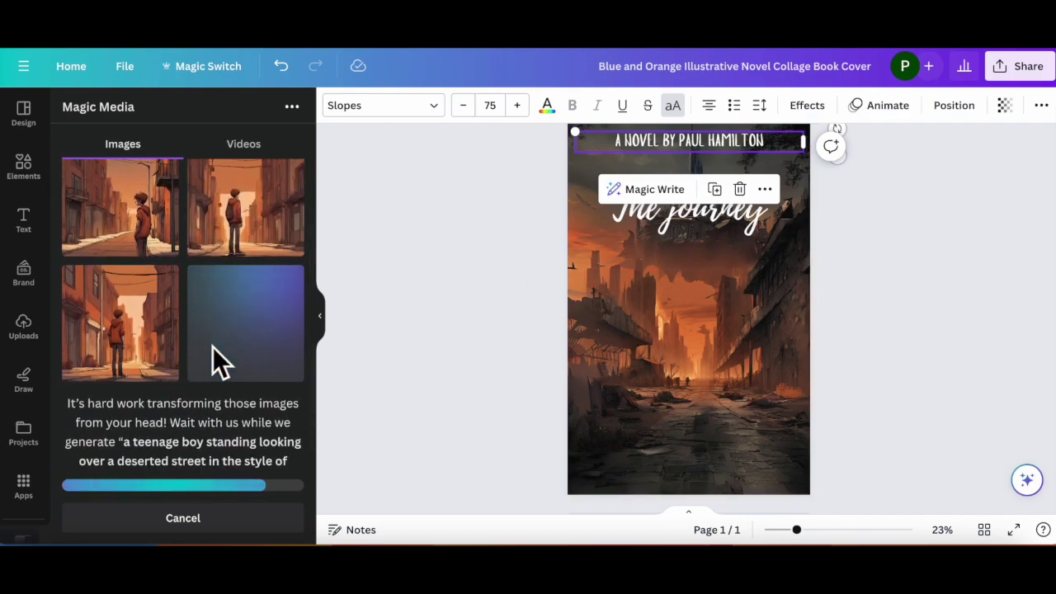
left_click(118, 345)
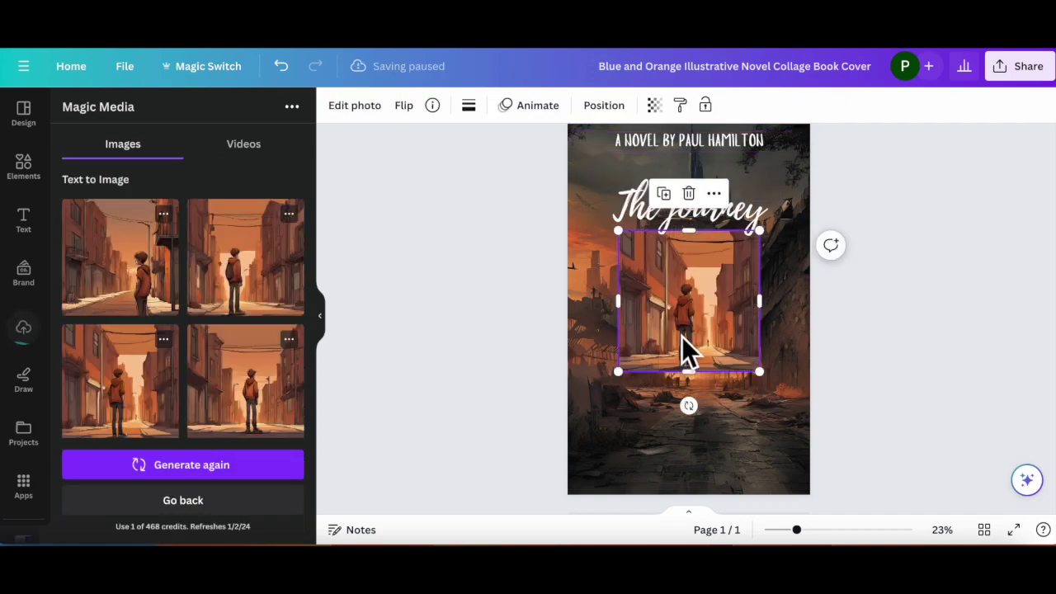
Step: Remove the boy image's background and enlarge it from below the byline to the bottom edge
left_click(369, 114)
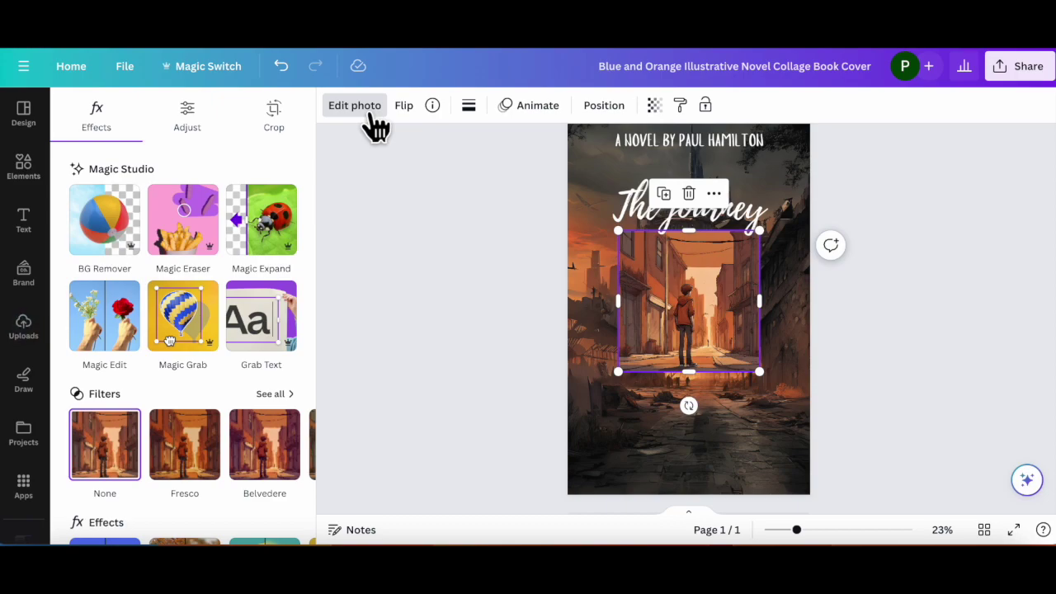
left_click(110, 231)
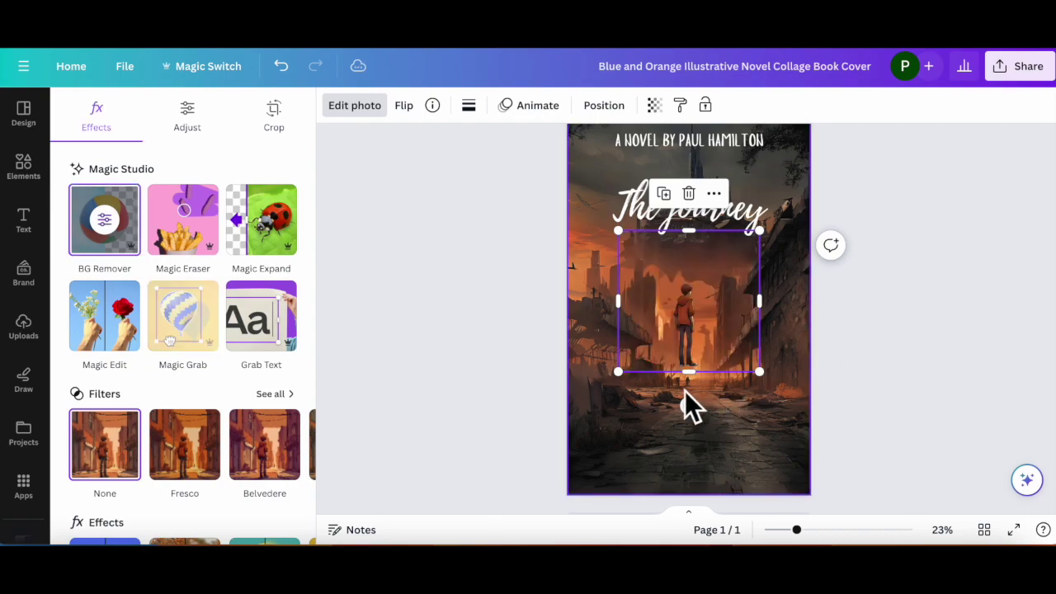
left_click_drag(618, 372, 510, 508)
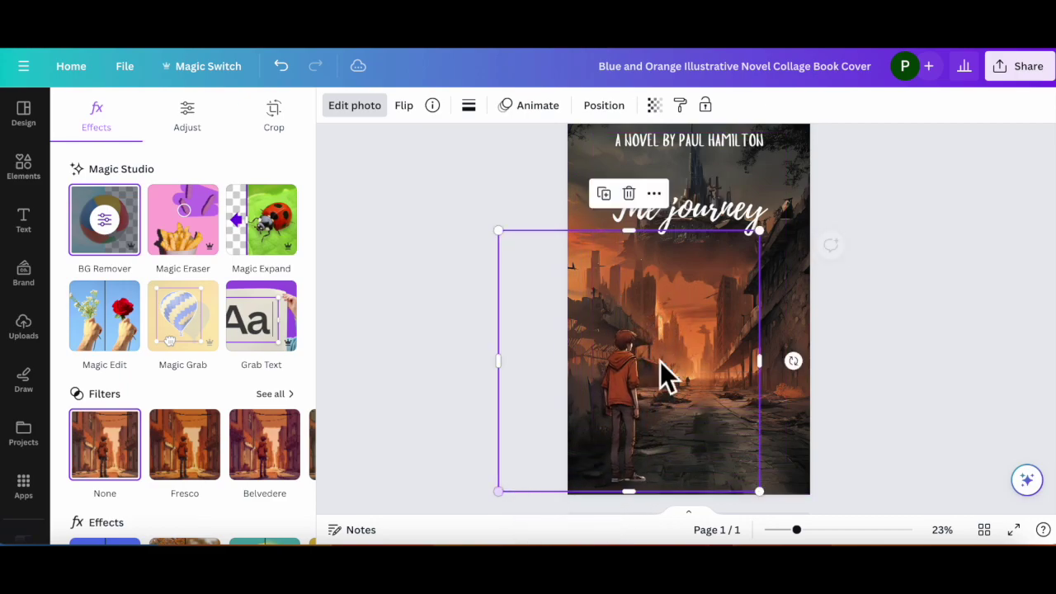
left_click_drag(759, 232, 805, 168)
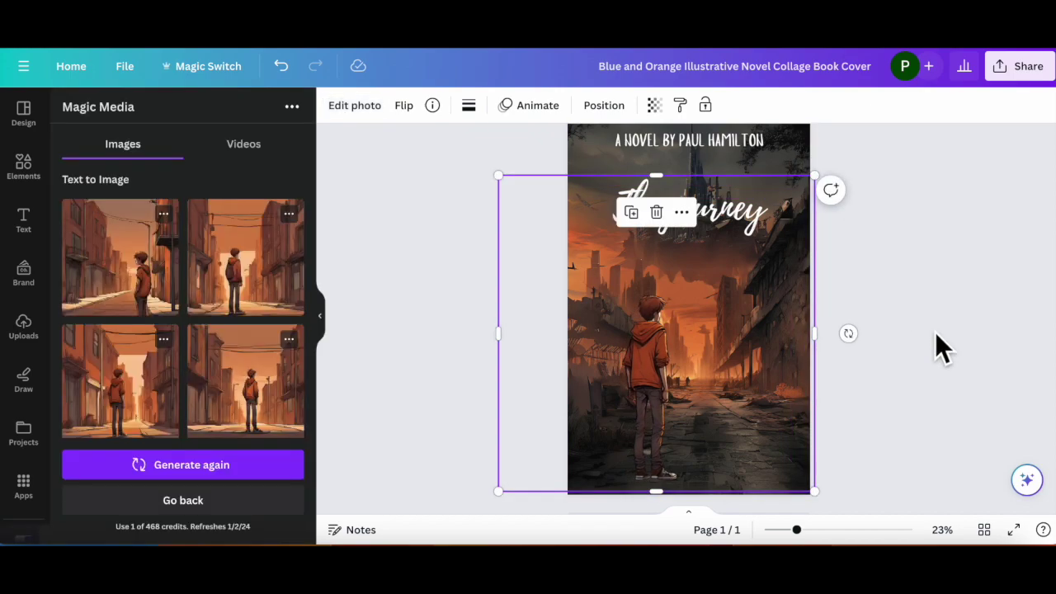
left_click(936, 334)
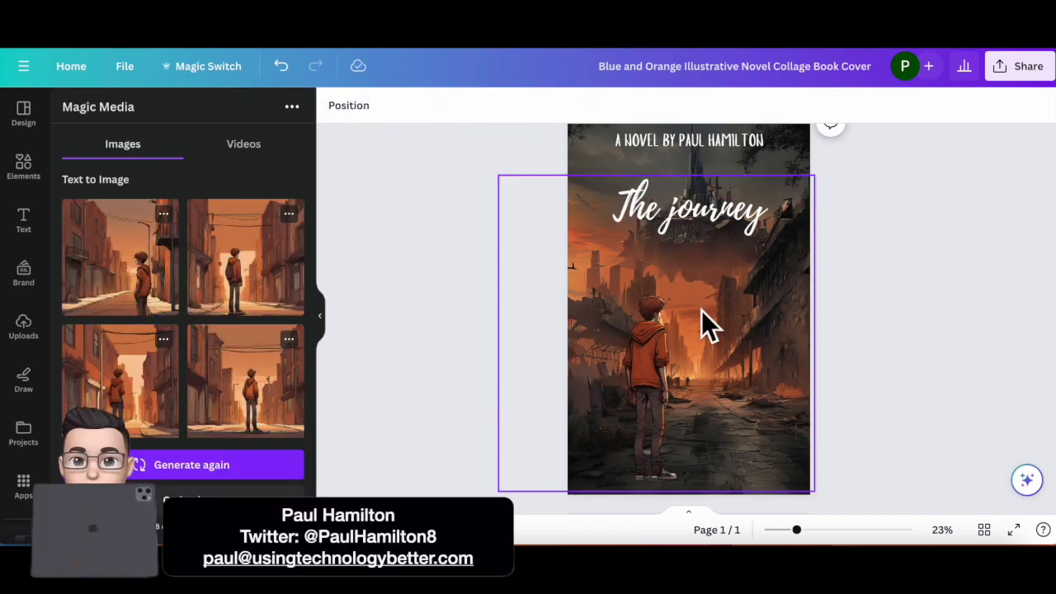
scroll(230, 330, "down", 1)
scroll(228, 328, "down", 3)
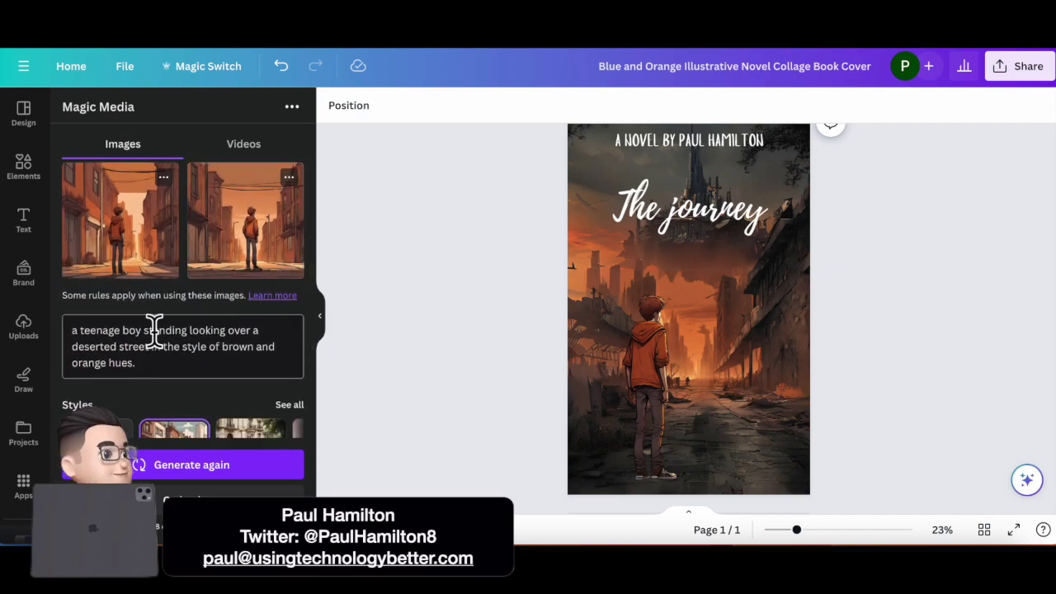
Step: Change the prompt to 'a teenage boy worried face' and generate new images
left_click_drag(142, 332, 170, 358)
key("BackSpace")
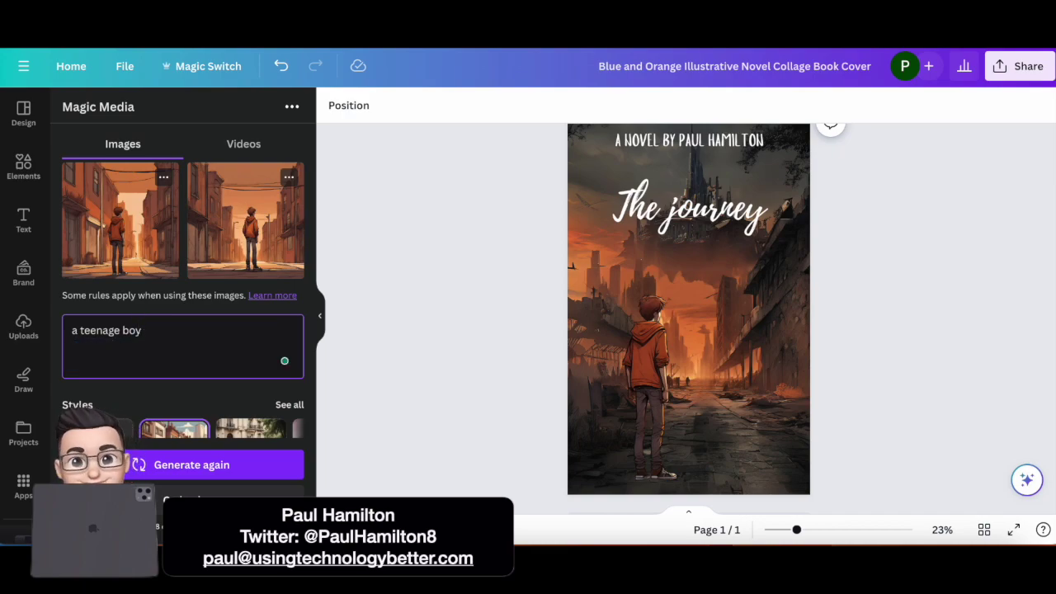
type("worri")
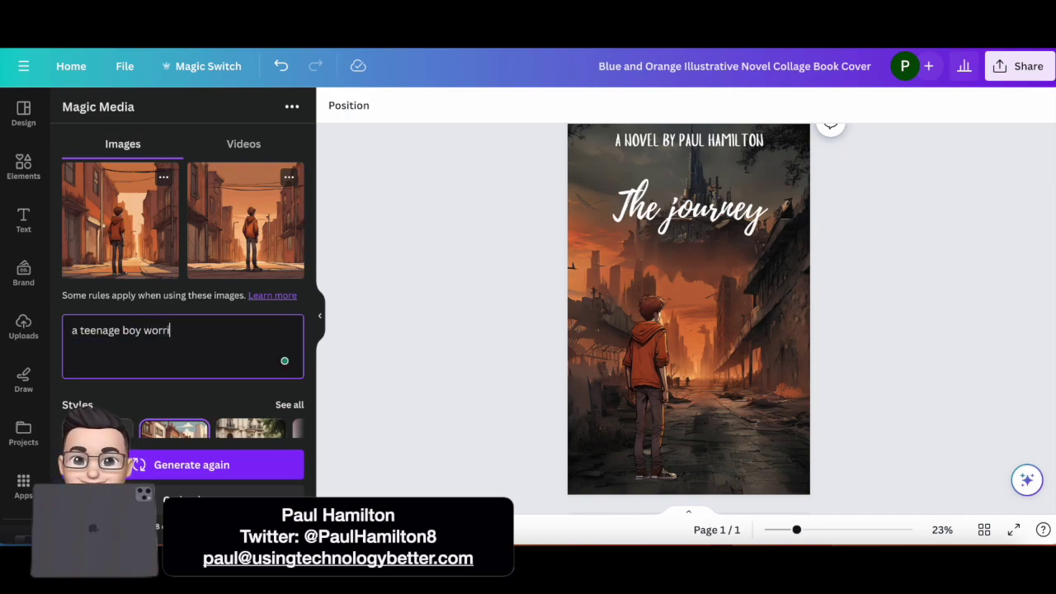
type("ed face")
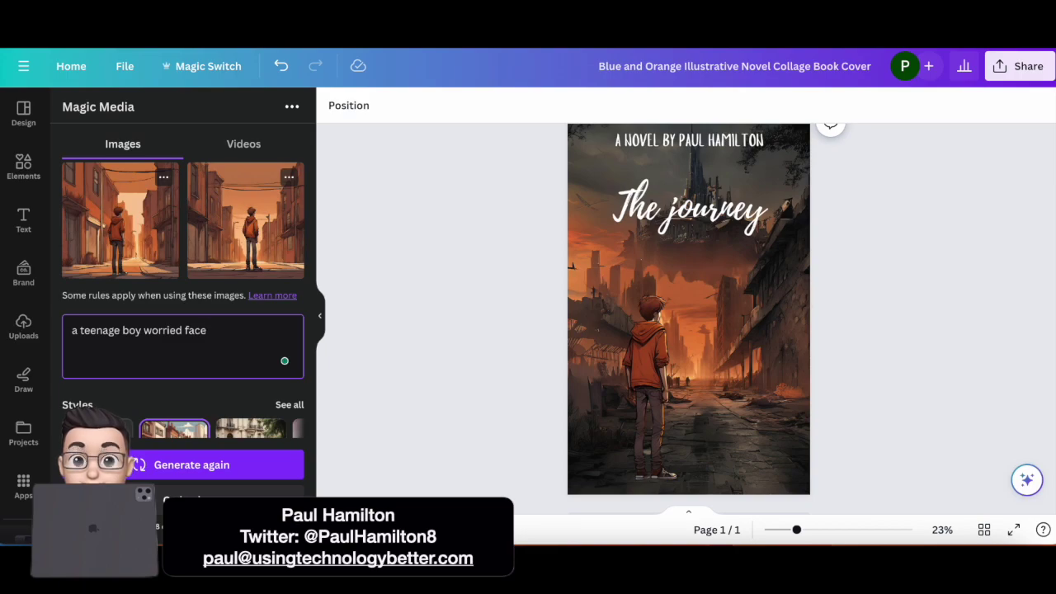
scroll(218, 416, "down", 1)
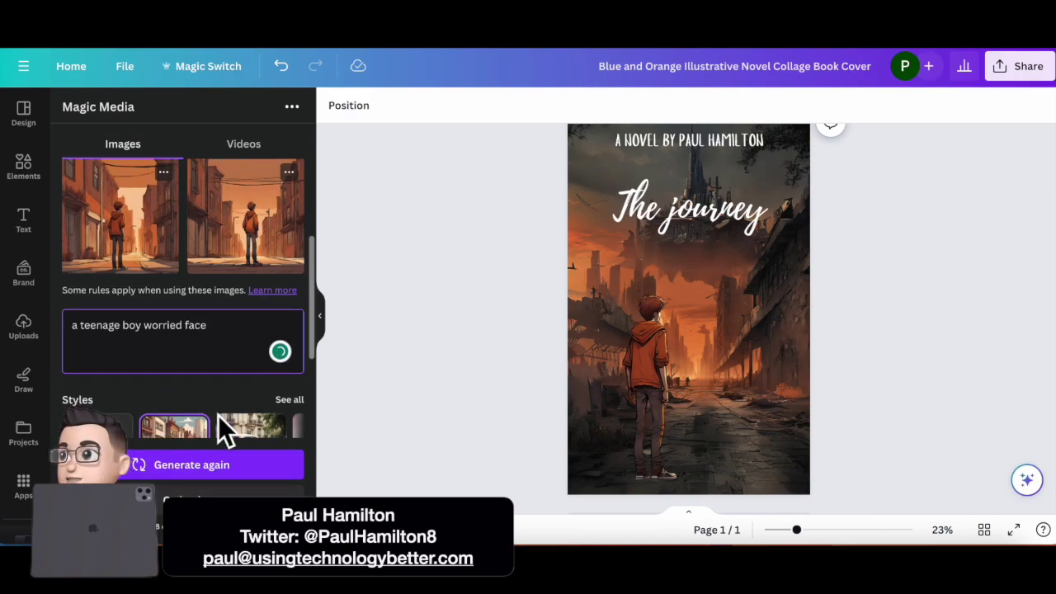
scroll(217, 417, "down", 3)
left_click(195, 468)
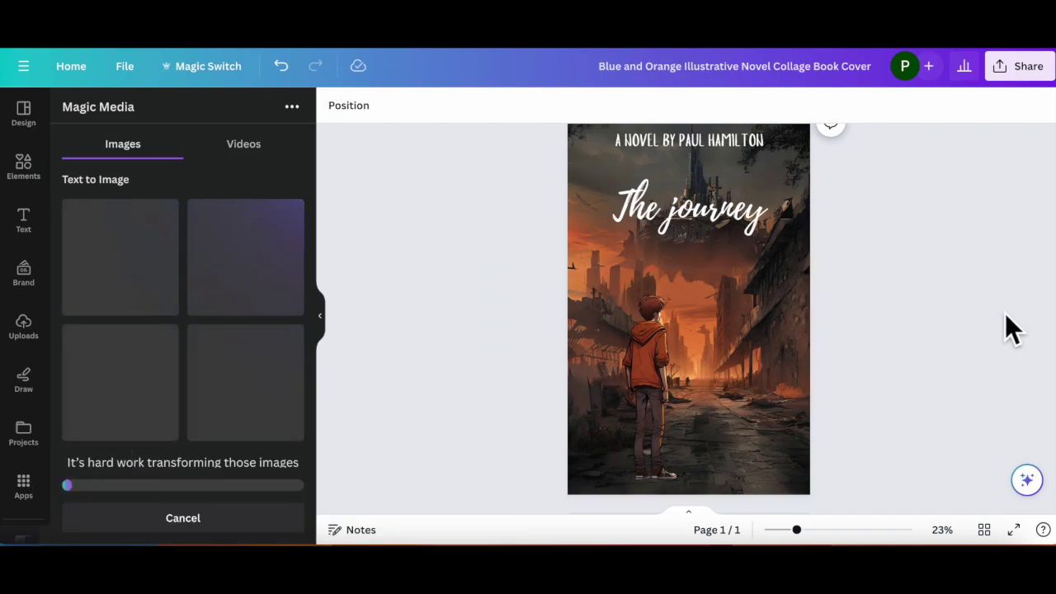
Step: Move and enlarge the boy image so it reaches the cover top and snaps to the left edge
left_click(661, 377)
left_click_drag(661, 378, 620, 373)
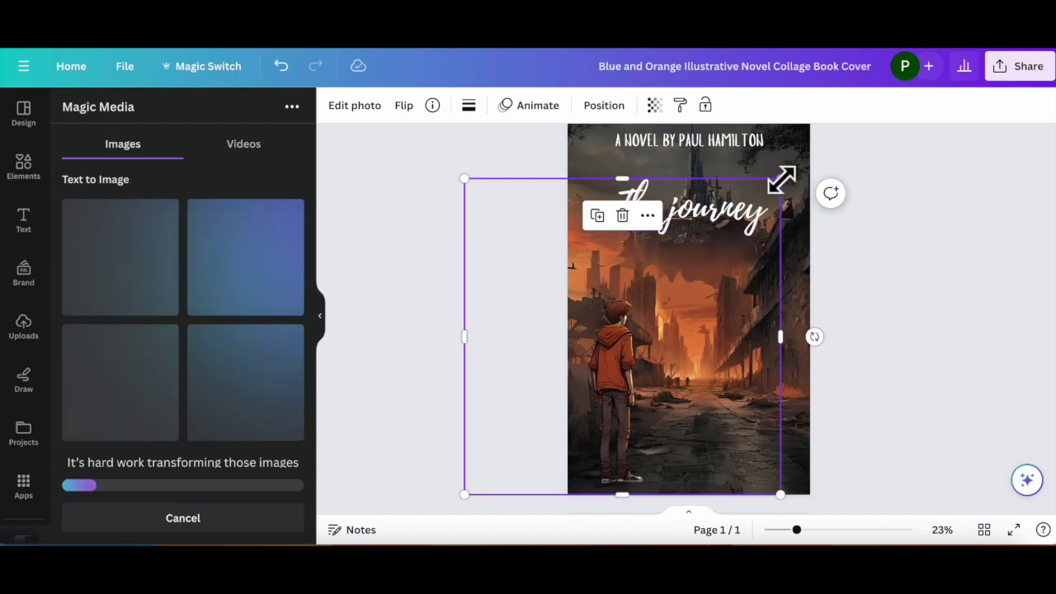
left_click_drag(781, 179, 816, 138)
left_click_drag(653, 358, 595, 353)
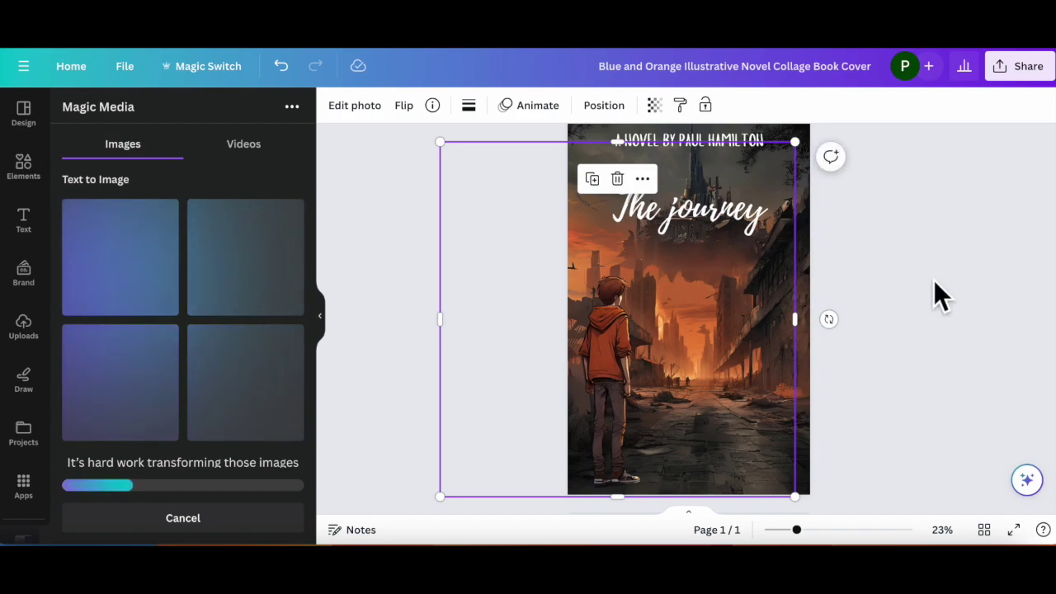
left_click(934, 280)
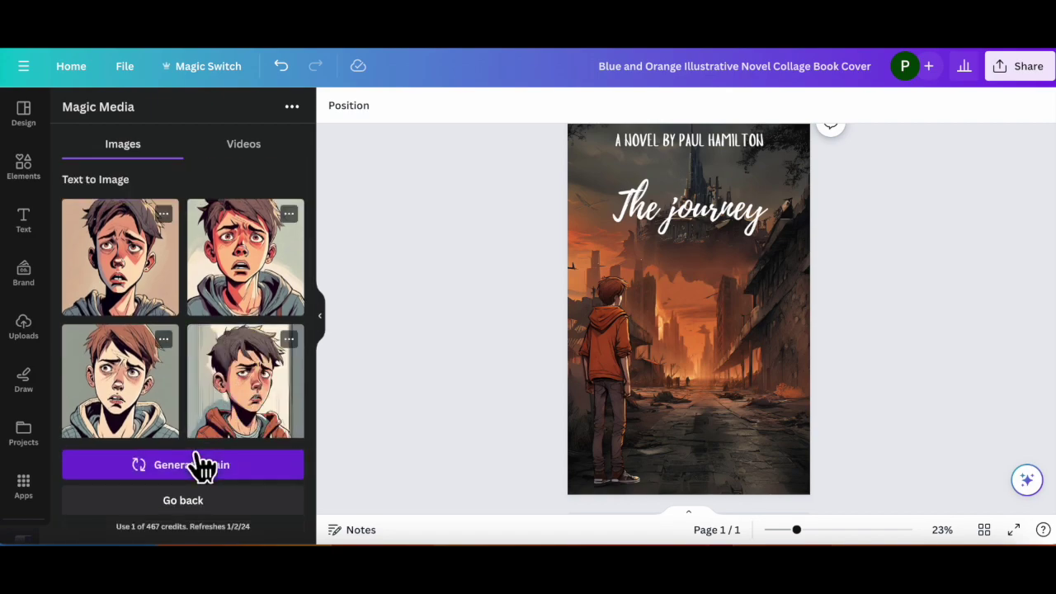
Step: Append 'with brown and orange hues.' to the prompt, fix 'orange', and regenerate
scroll(219, 376, "down", 5)
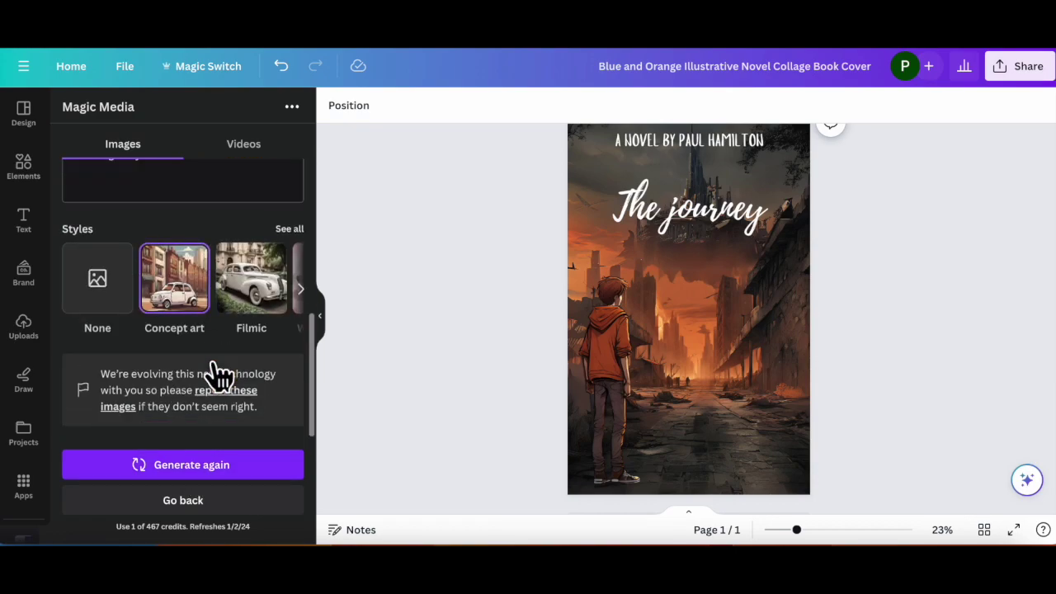
scroll(219, 376, "up", 3)
left_click(212, 282)
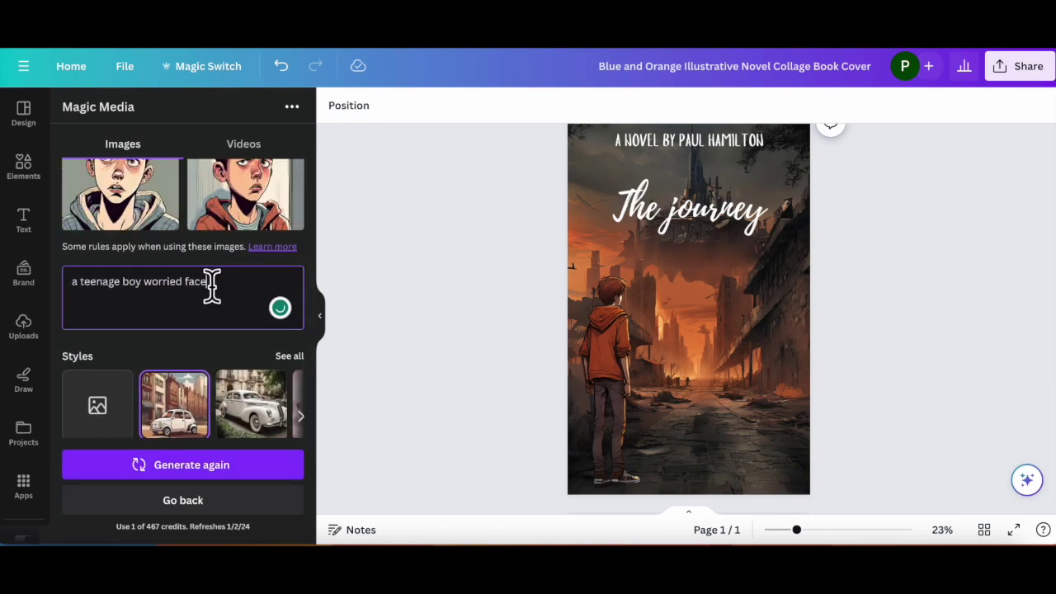
type("with brown and oragnge hues.")
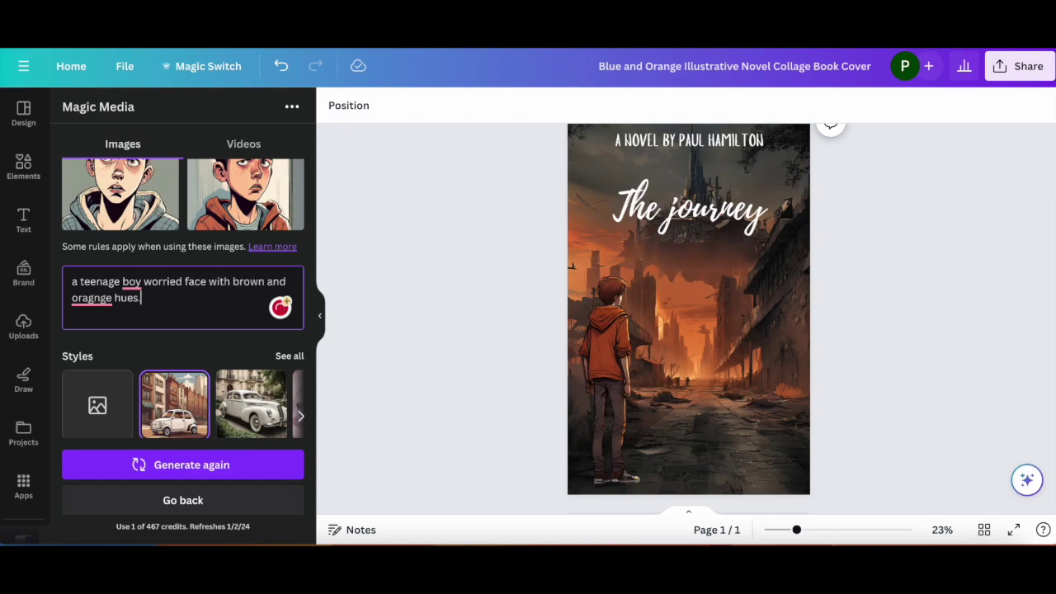
mouse_move(90, 303)
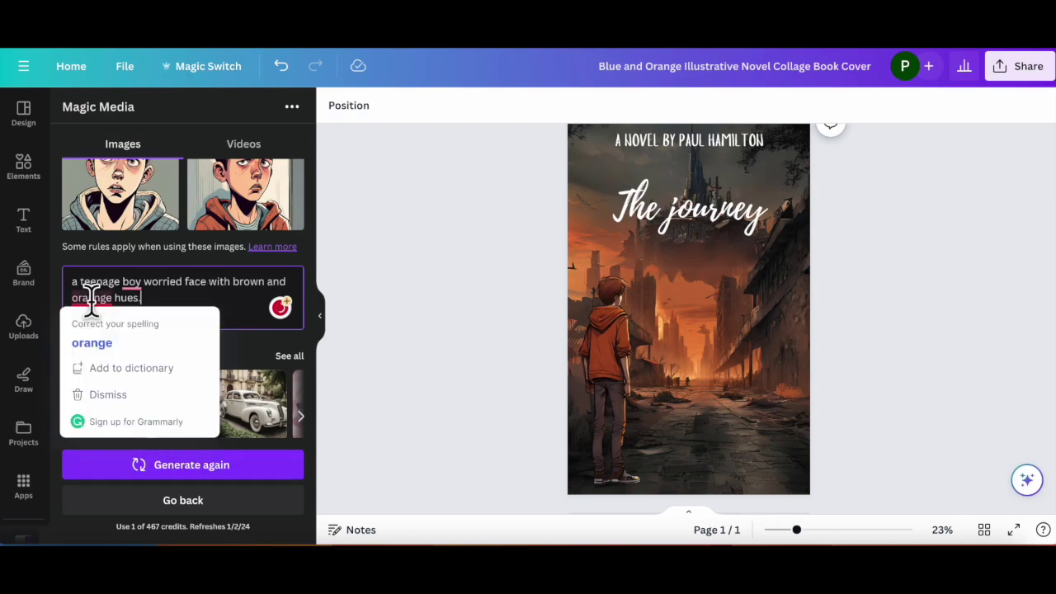
left_click(92, 345)
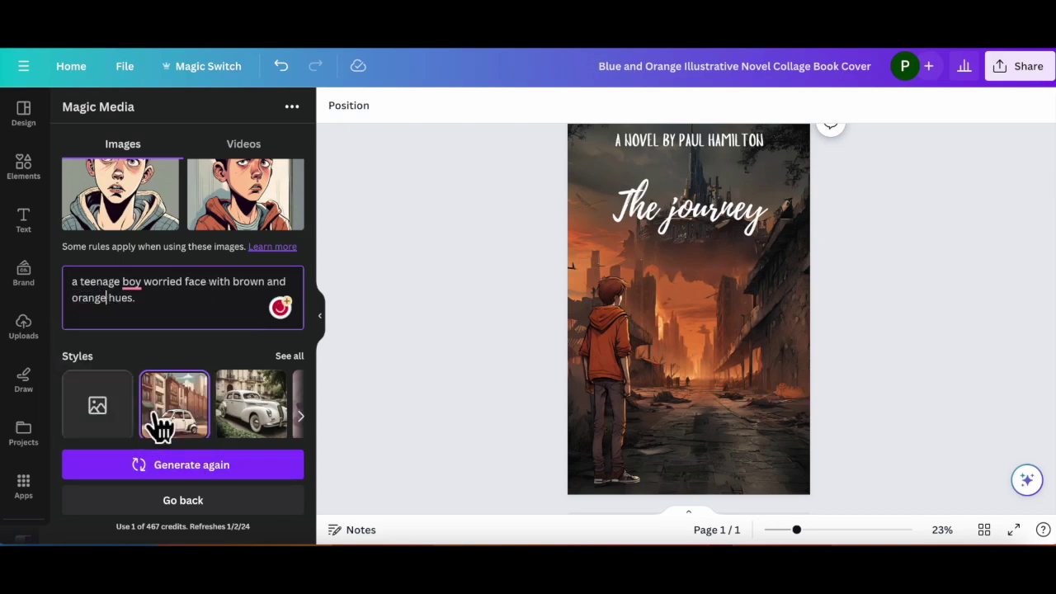
left_click(178, 468)
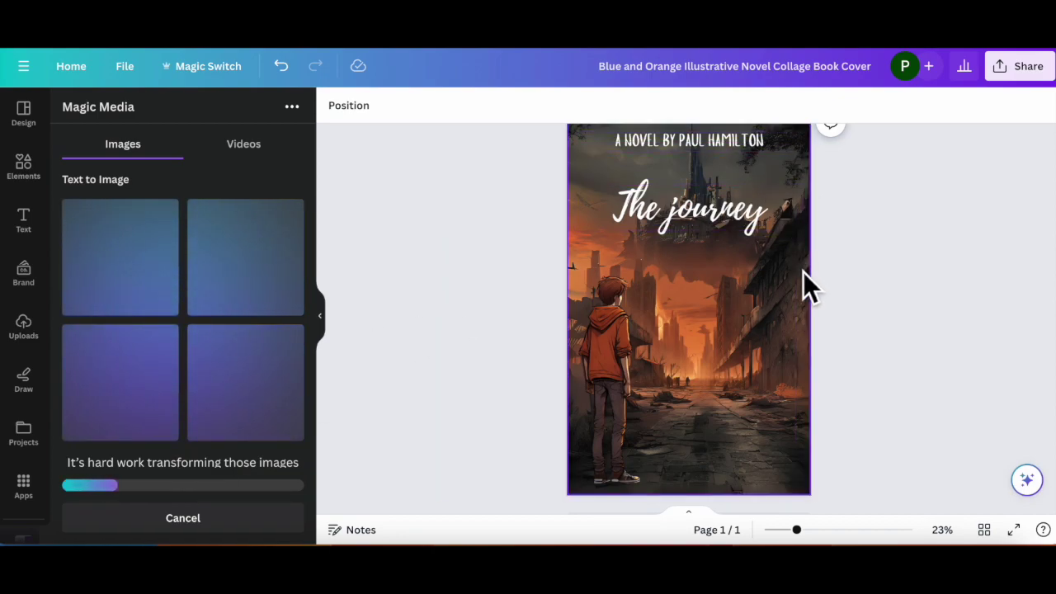
Step: Add the fourth worried-face boy portrait to the cover
left_click(615, 363)
left_click(813, 316)
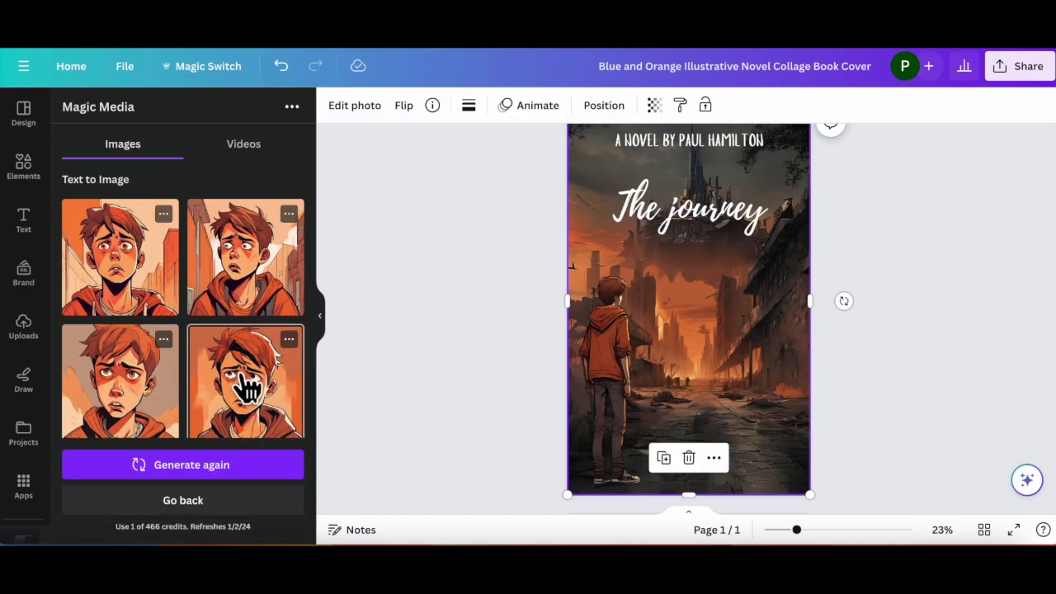
left_click(248, 387)
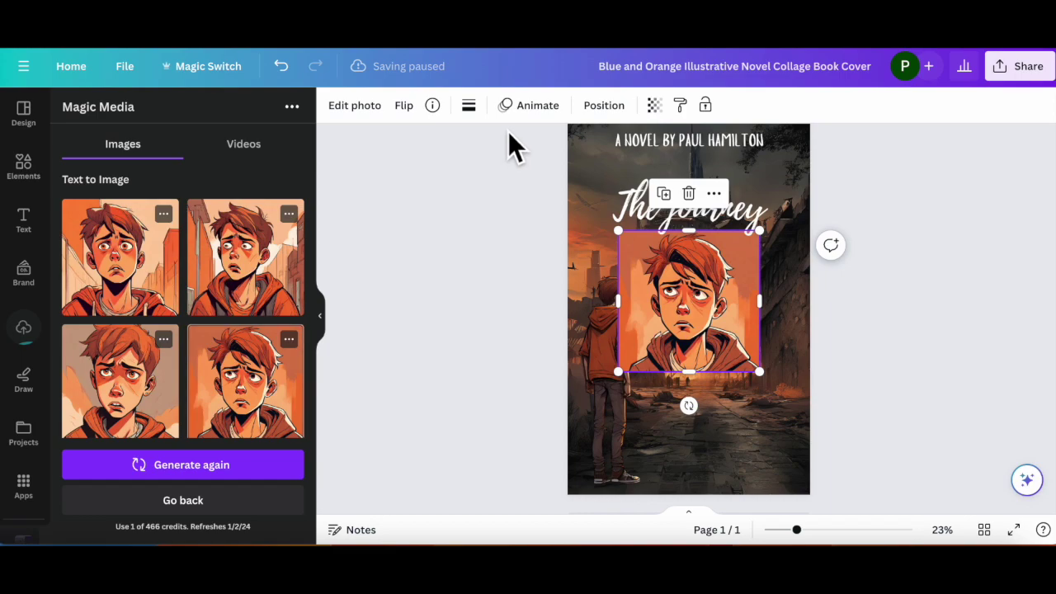
Step: Try BG Remover on the portrait and lower its transparency to 16
left_click(367, 116)
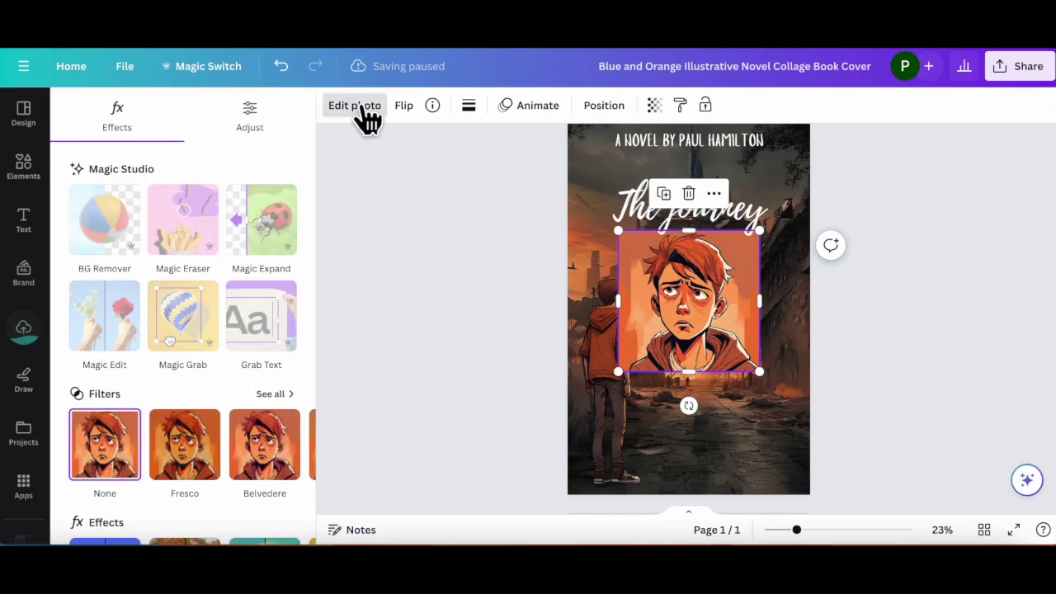
left_click(116, 220)
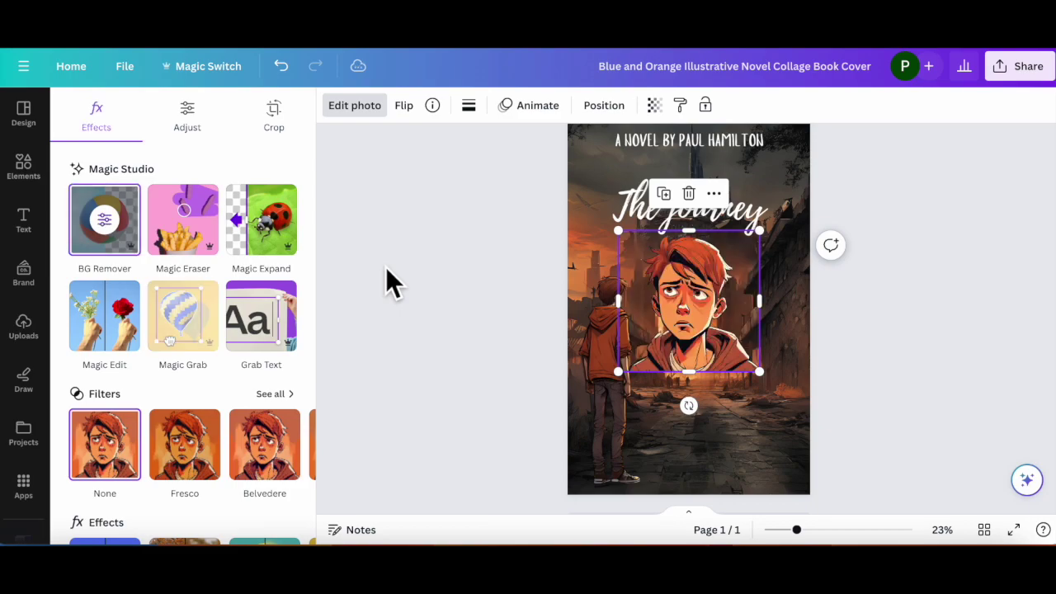
left_click(654, 106)
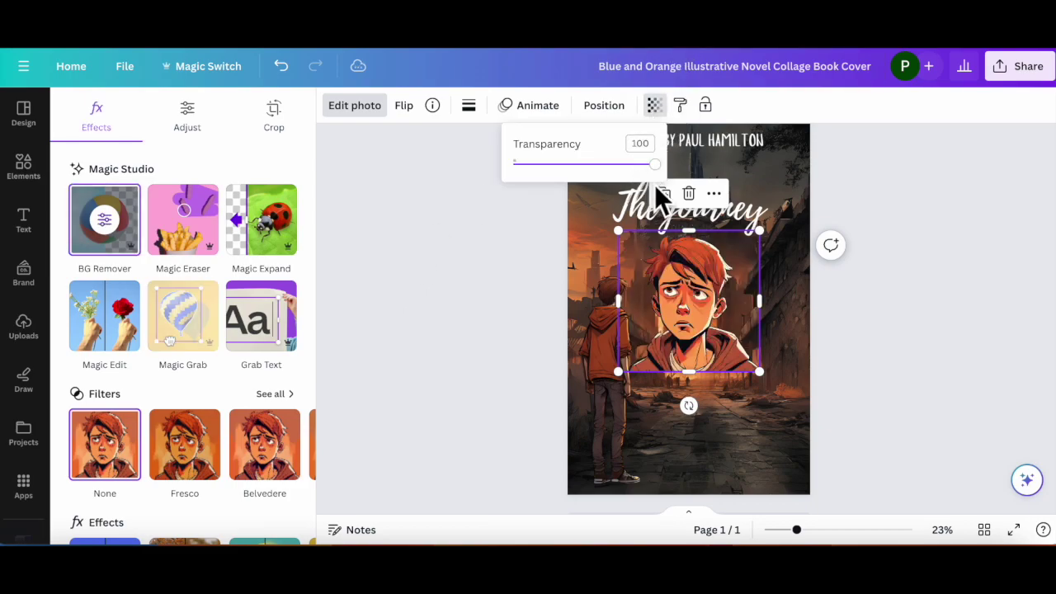
left_click_drag(657, 165, 536, 166)
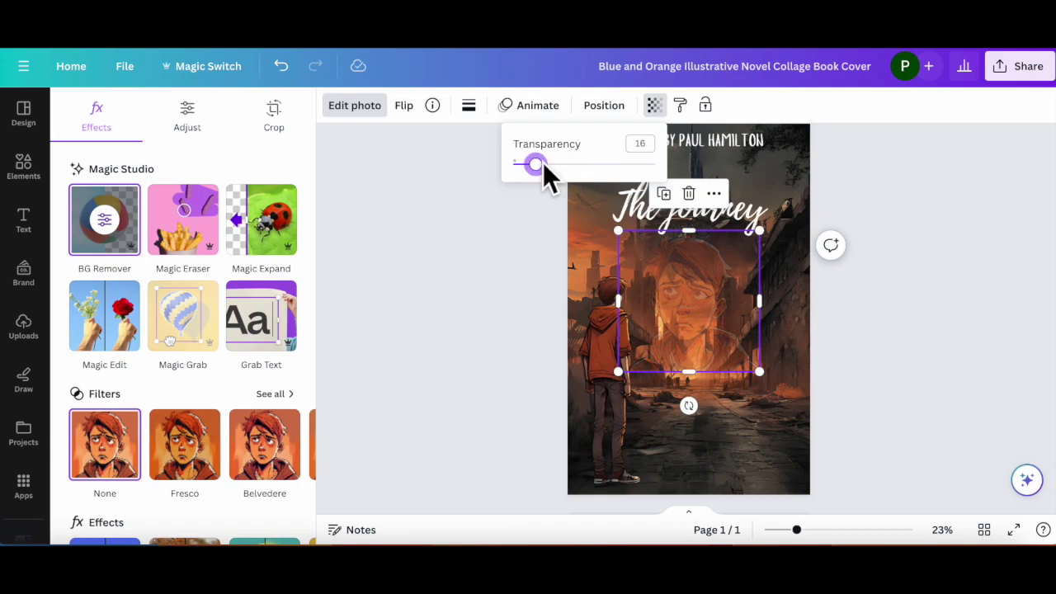
Step: Enlarge the faded portrait so it spans the whole cover
left_click_drag(757, 369, 804, 416)
left_click_drag(618, 415, 532, 487)
left_click_drag(800, 233, 896, 140)
left_click_drag(720, 323, 687, 316)
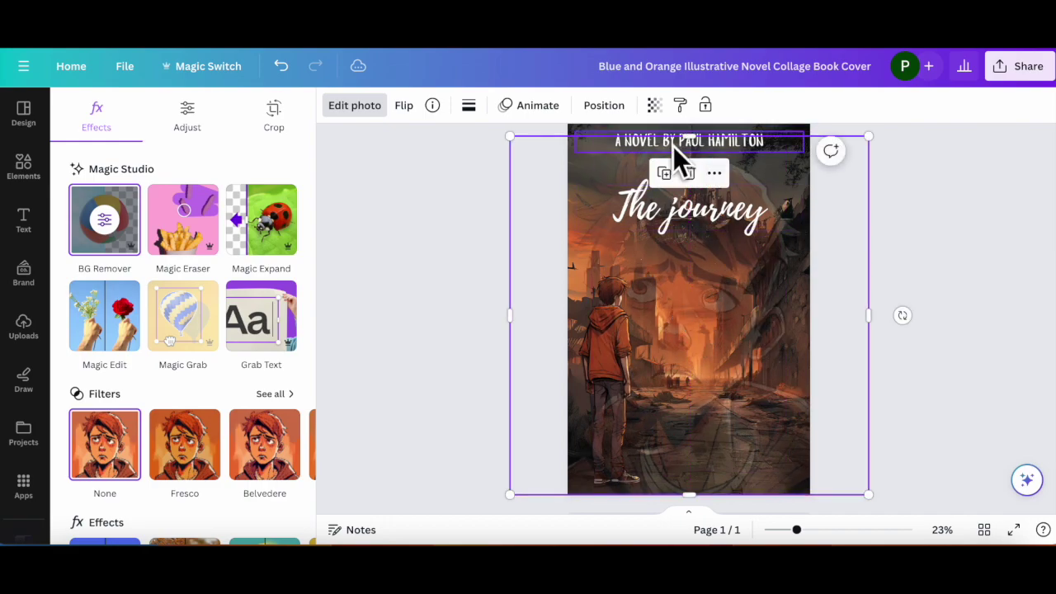
Step: Send the portrait one layer backward and lower its transparency to about 10
left_click(601, 107)
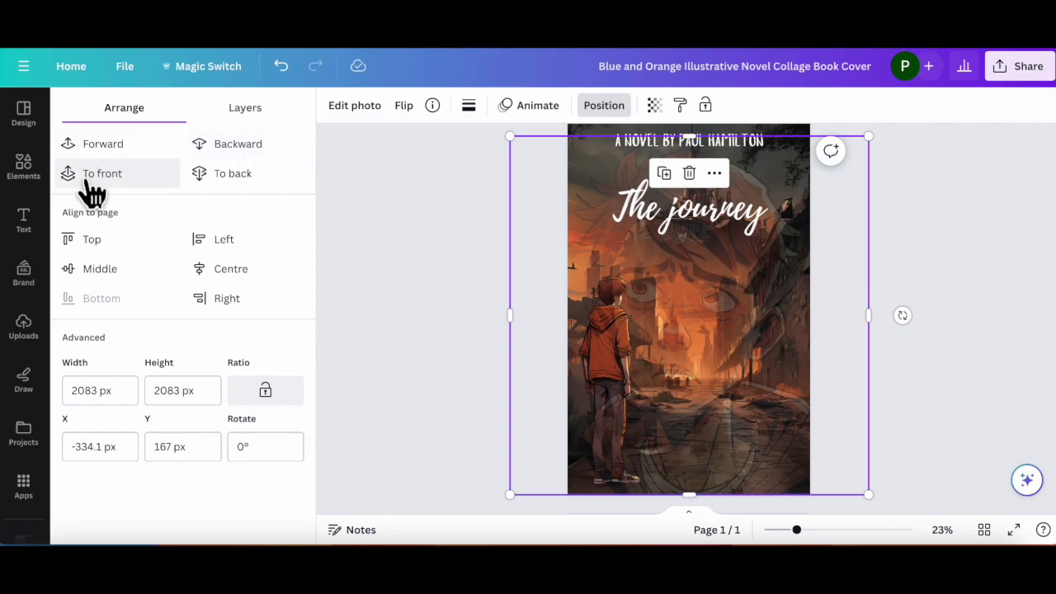
left_click(238, 150)
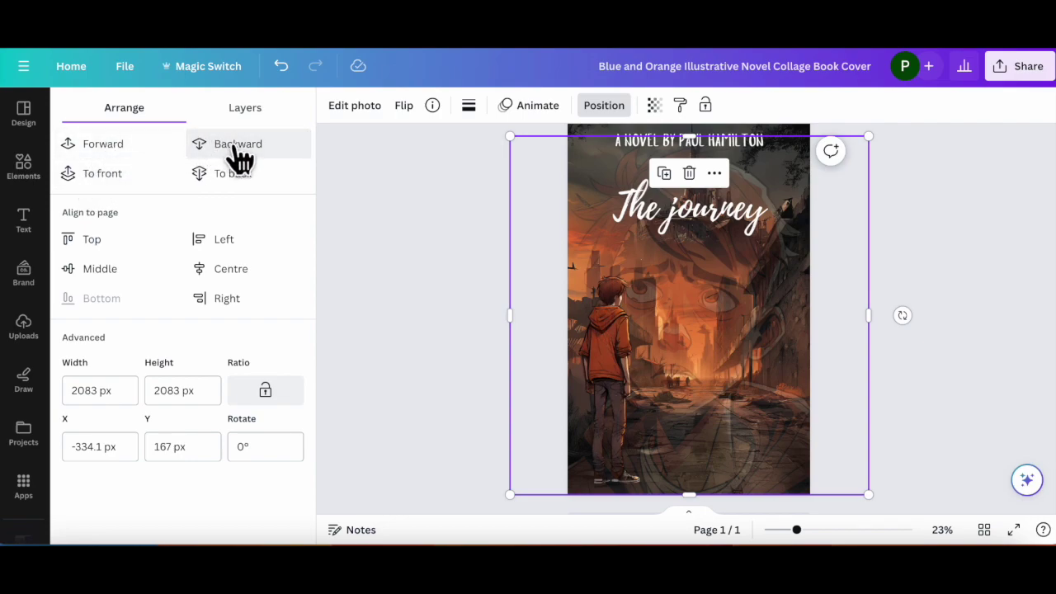
left_click(653, 106)
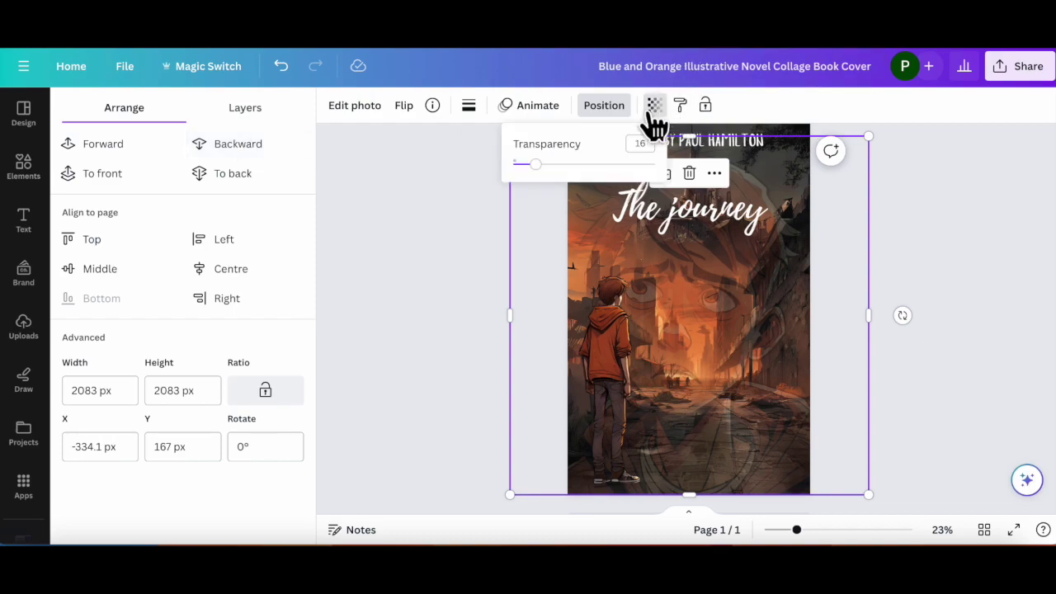
left_click_drag(536, 165, 535, 165)
left_click(419, 238)
left_click(419, 238)
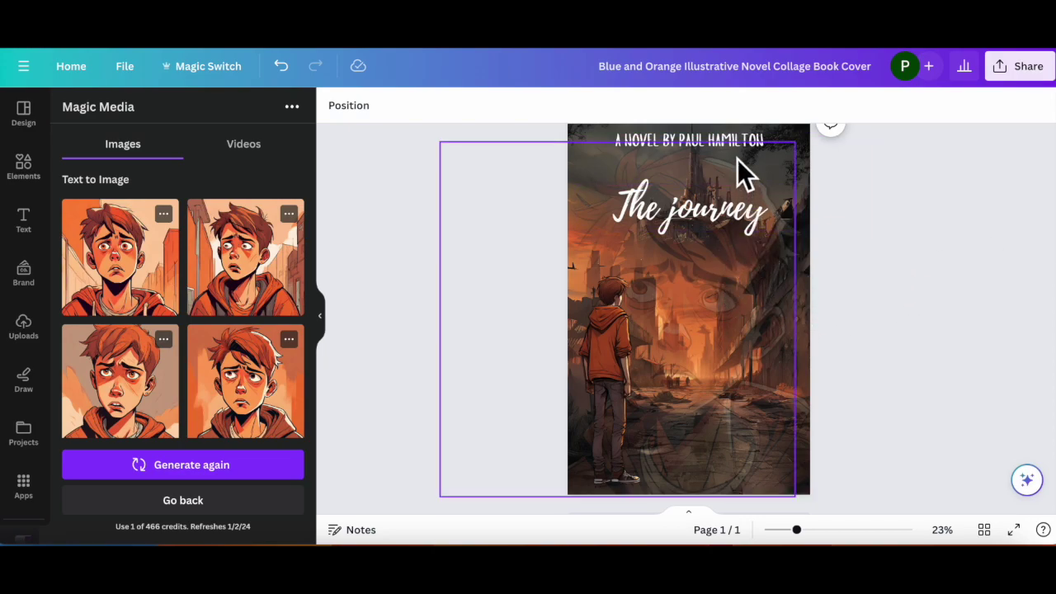
Step: Resize and reposition the faded portrait left of centre below the title
left_click(624, 374)
left_click_drag(617, 361, 620, 346)
left_click(914, 239)
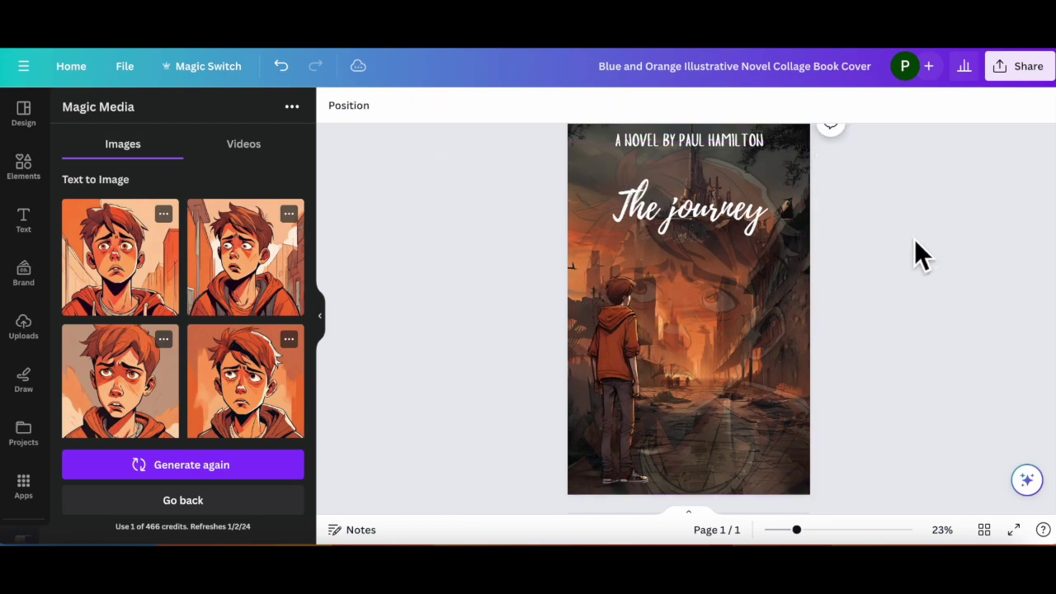
left_click(686, 287)
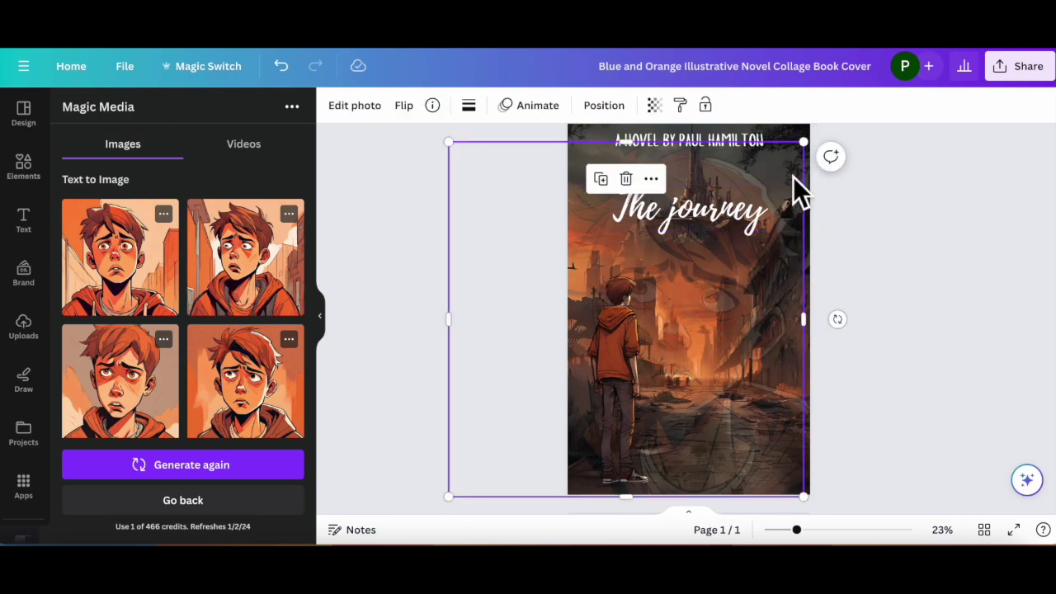
left_click_drag(802, 143, 736, 223)
mouse_move(585, 369)
left_mouse_down()
mouse_move(594, 385)
mouse_move(630, 368)
mouse_move(604, 372)
left_mouse_up()
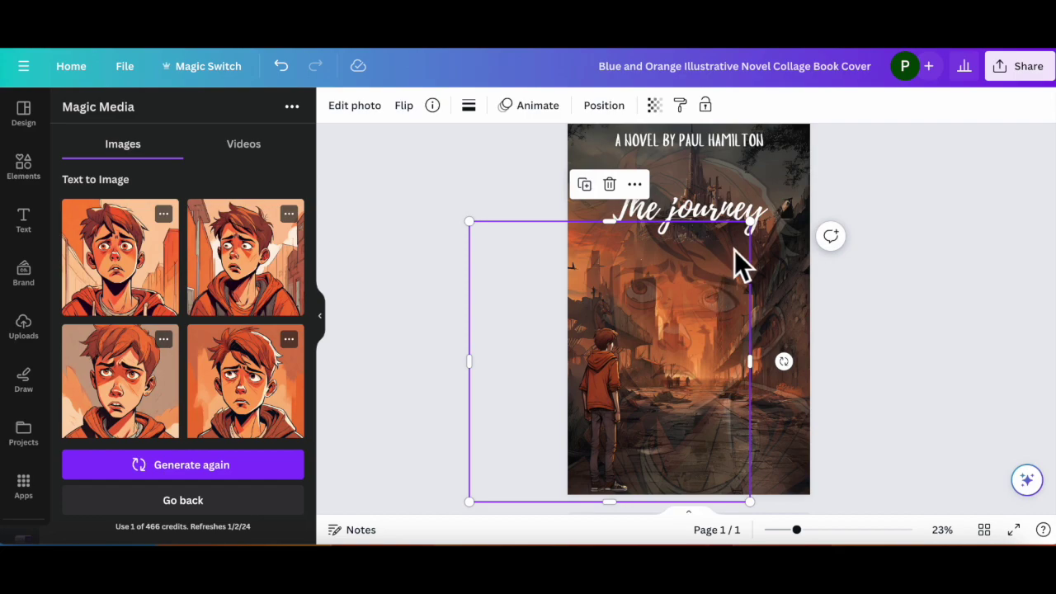
left_click_drag(748, 220, 811, 160)
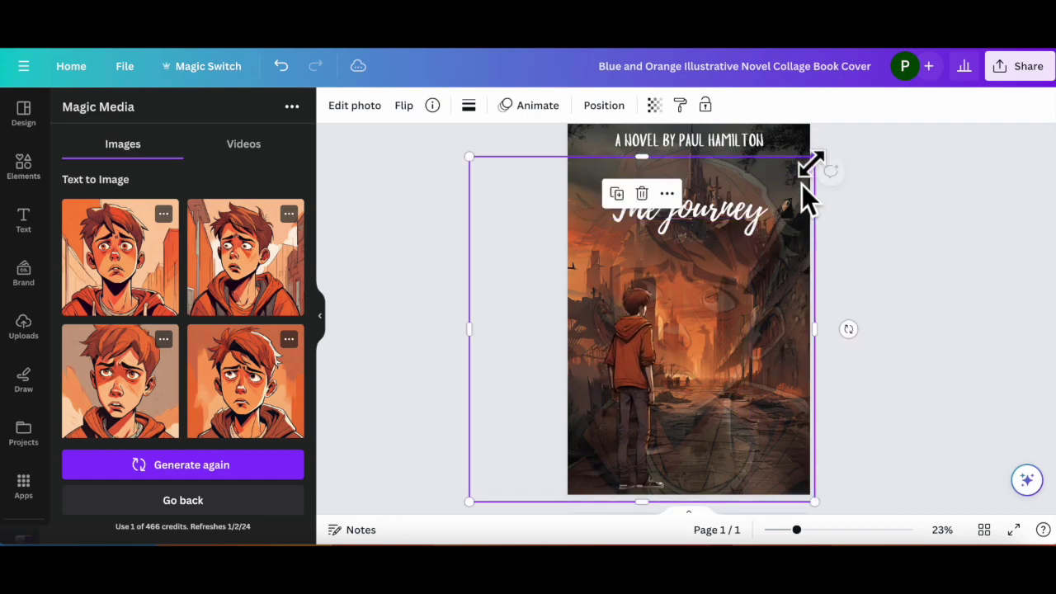
left_click_drag(632, 354, 608, 337)
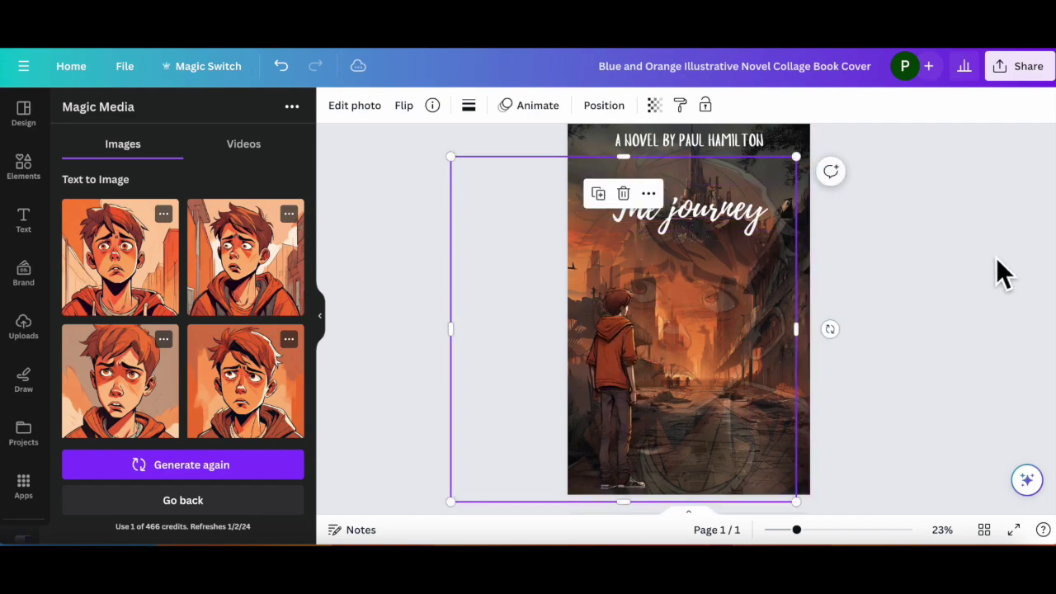
left_click(995, 258)
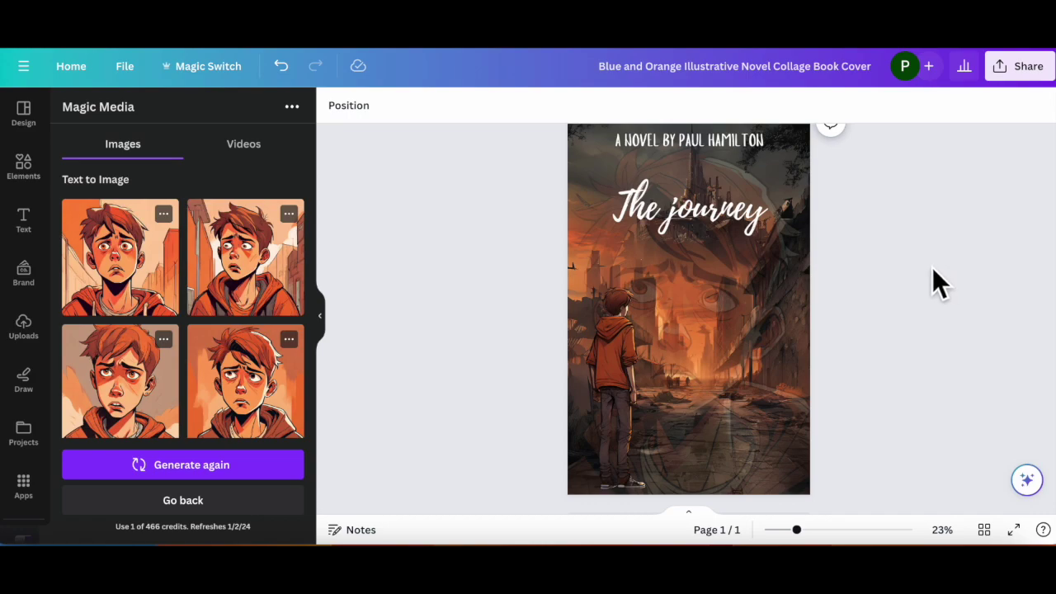
Step: Collapse the side panel and zoom out with Ctrl+Alt+0 to show the entire cover
left_click(321, 319)
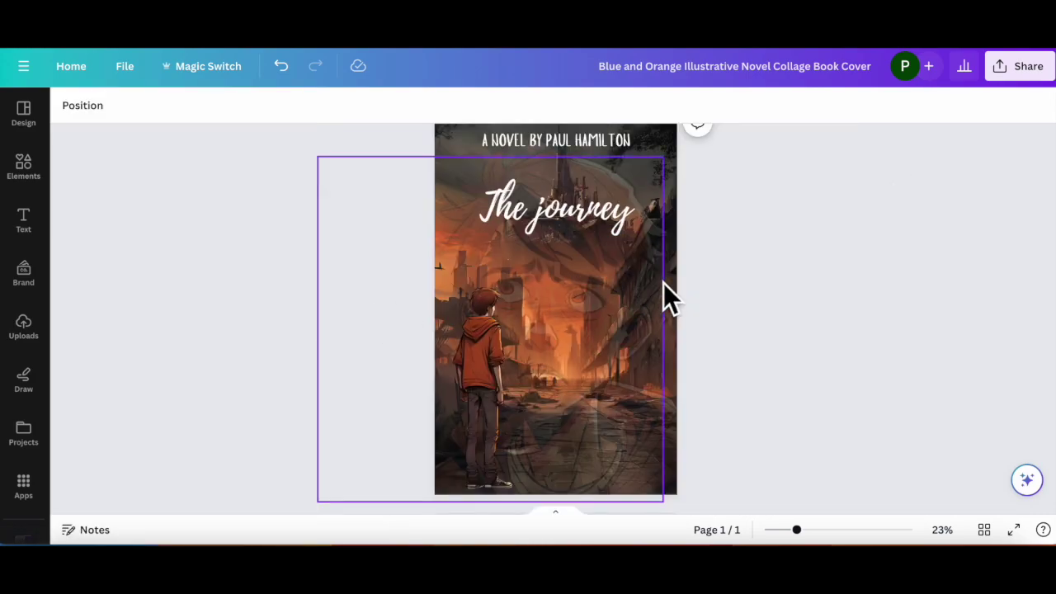
key("ctrl+plus")
key("ctrl+alt+0")
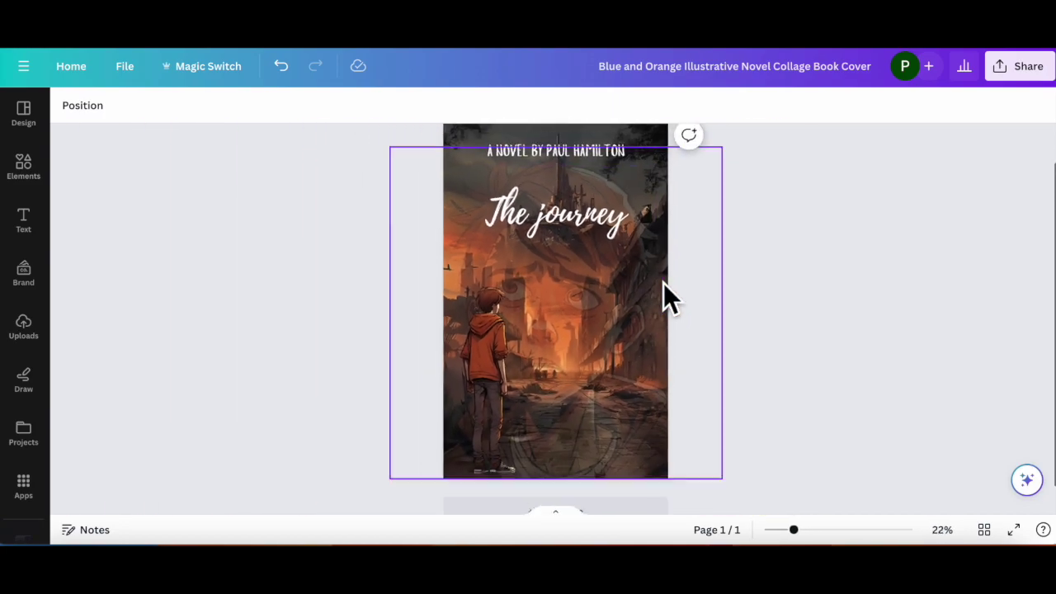
left_click(811, 276)
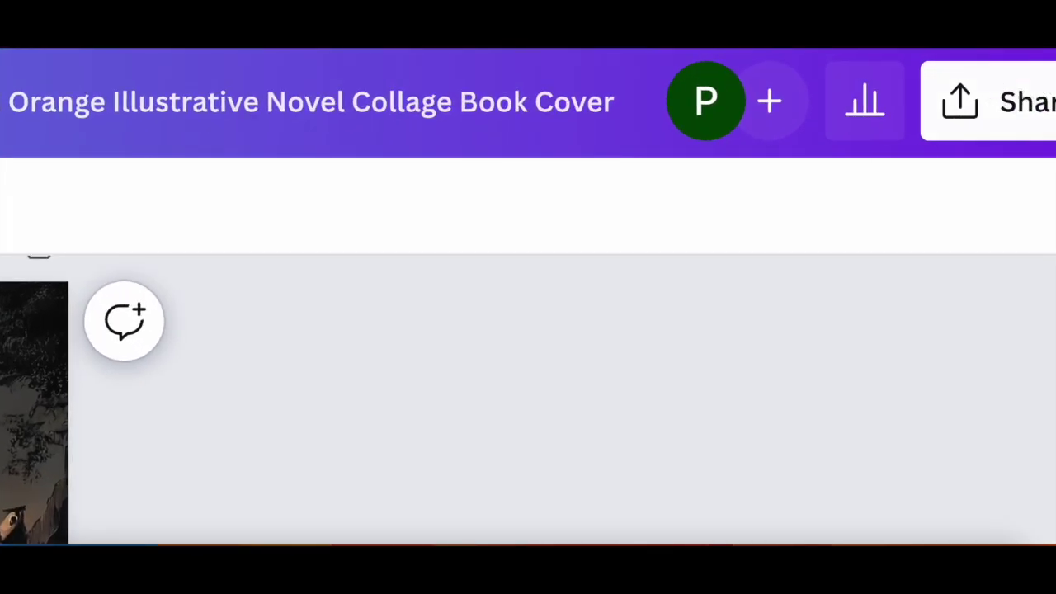
left_click(1036, 114)
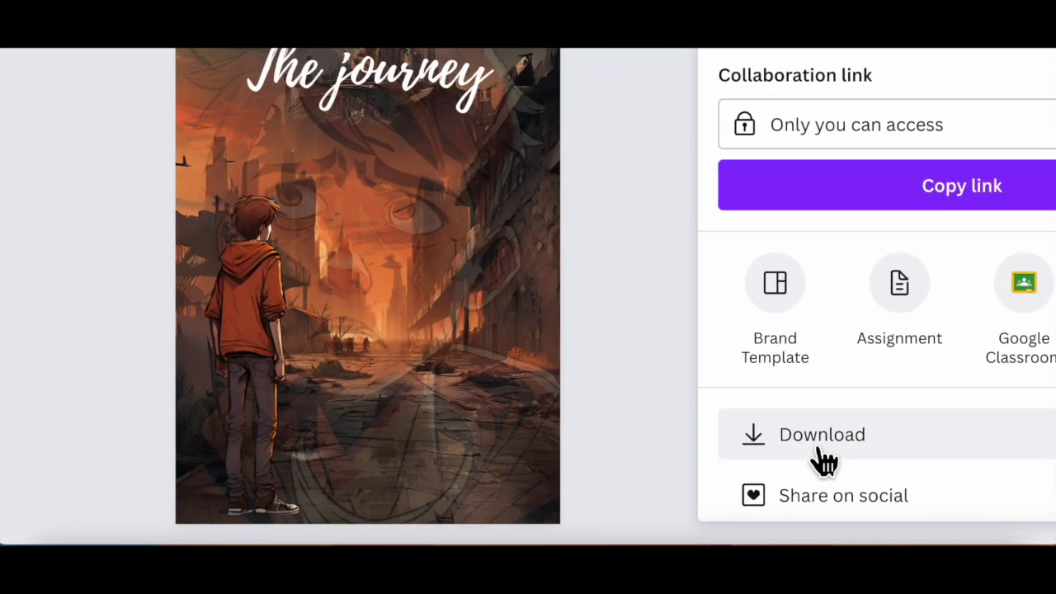
Step: Download the cover as a 1,410 × 2,250 px PNG, then go back to Canva home
left_click(822, 452)
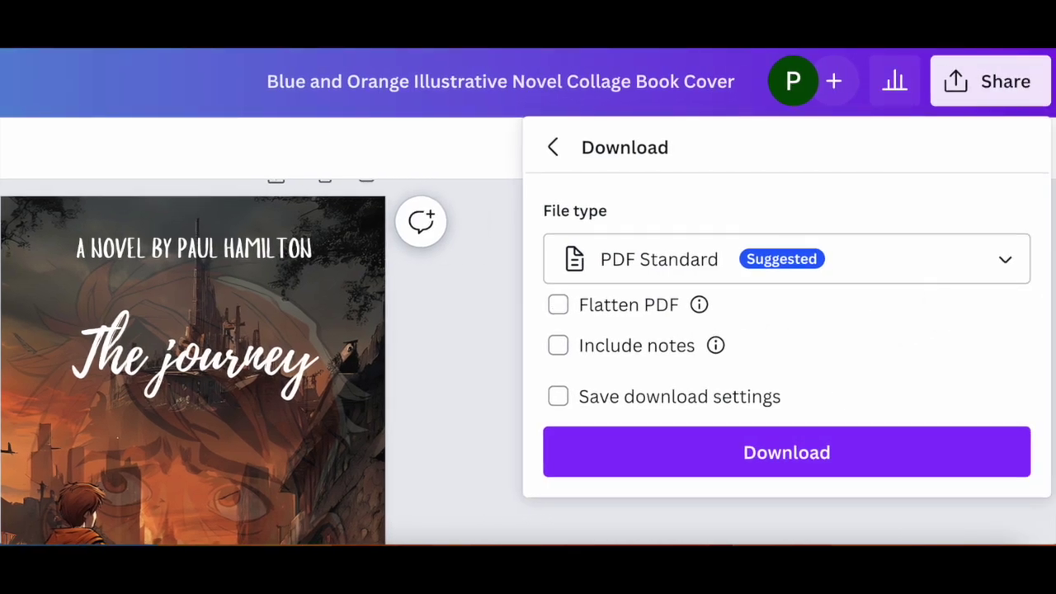
left_click(1006, 275)
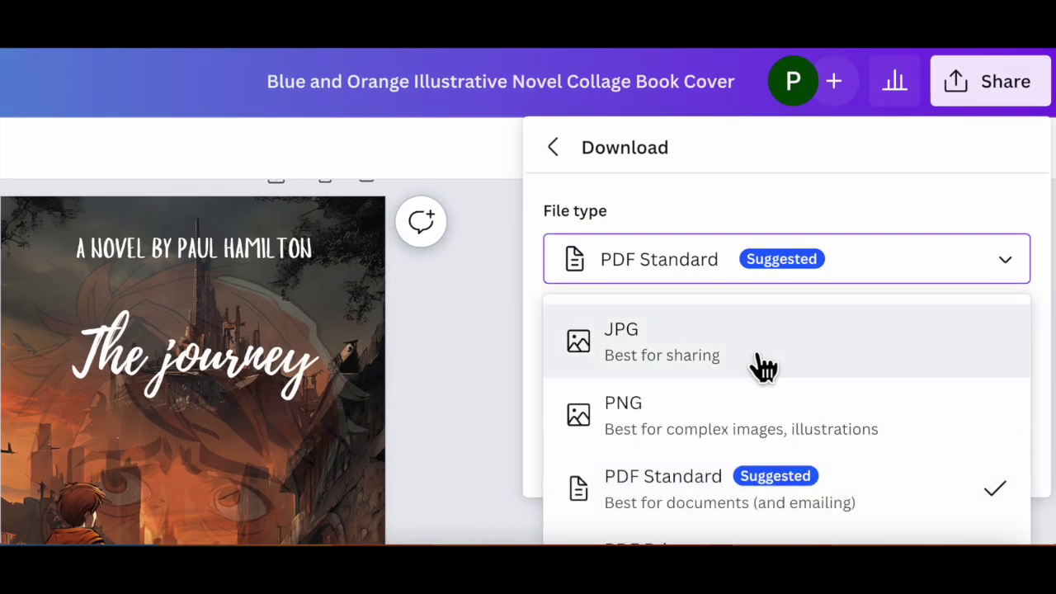
left_click(708, 425)
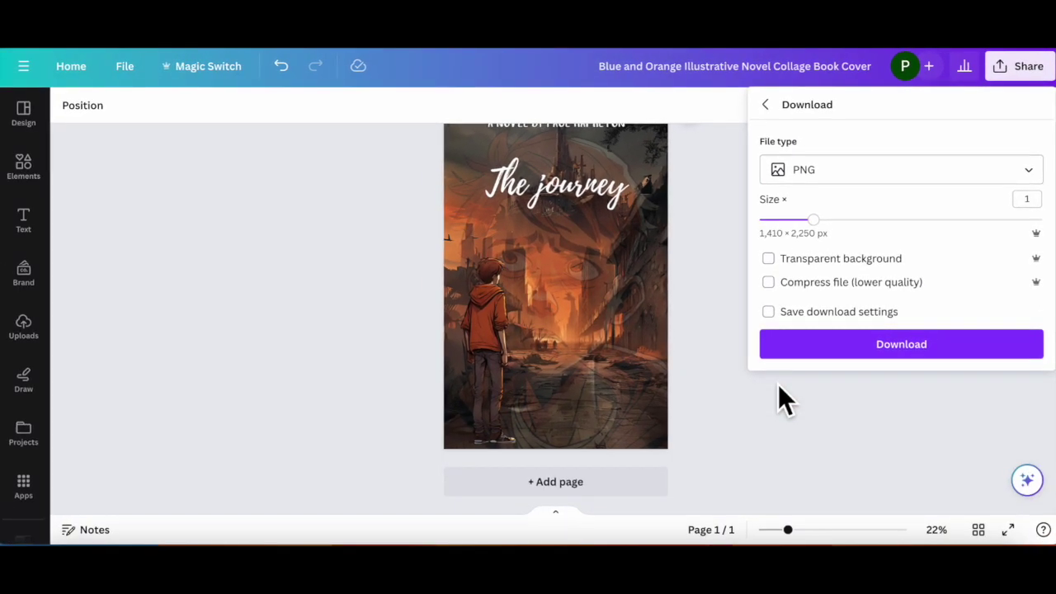
left_click(885, 344)
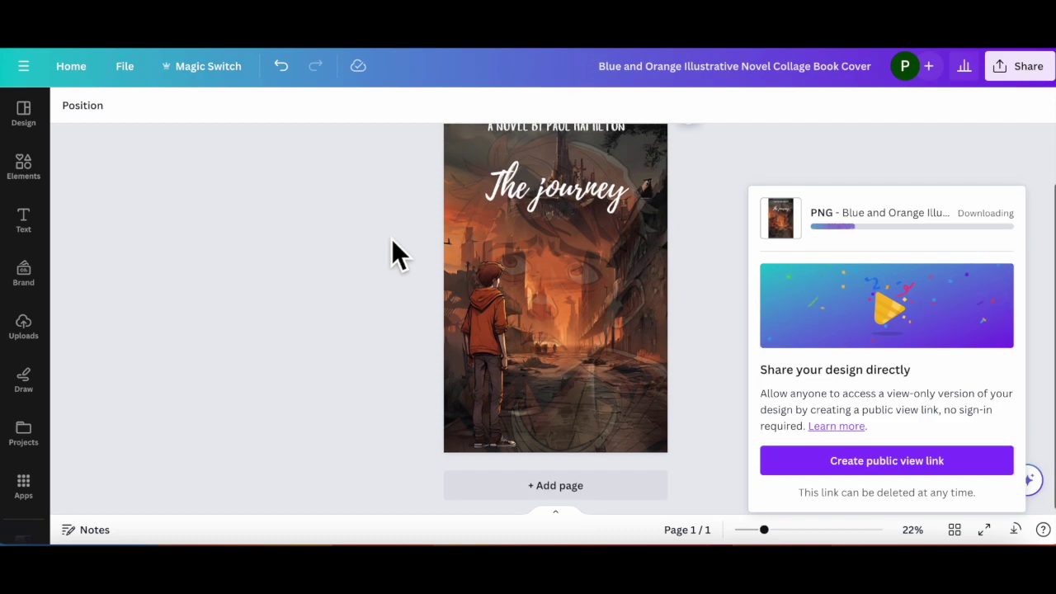
scroll(391, 239, "up", 1)
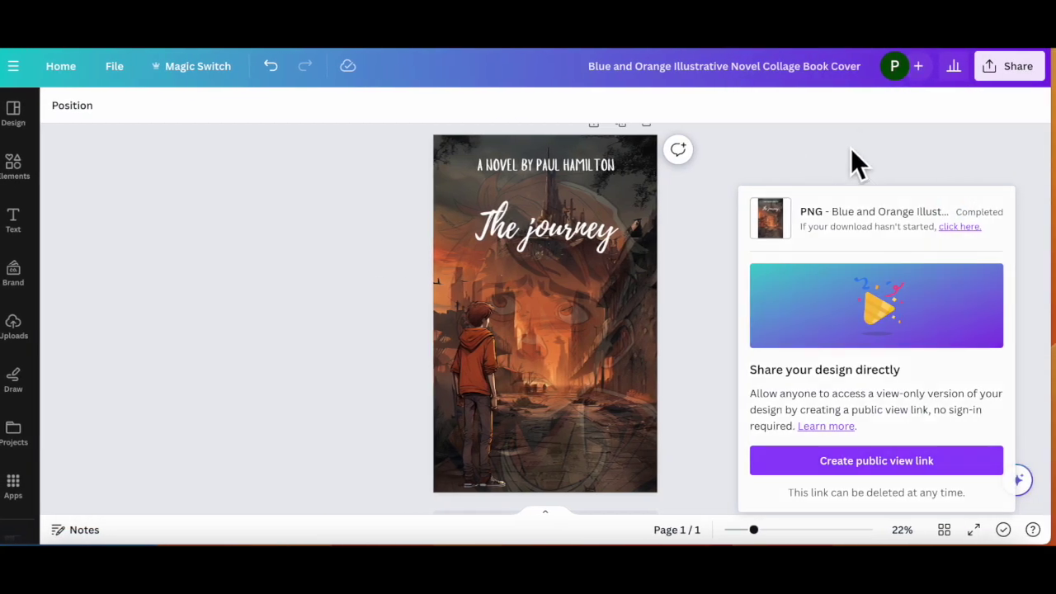
left_click(852, 152)
left_click(60, 69)
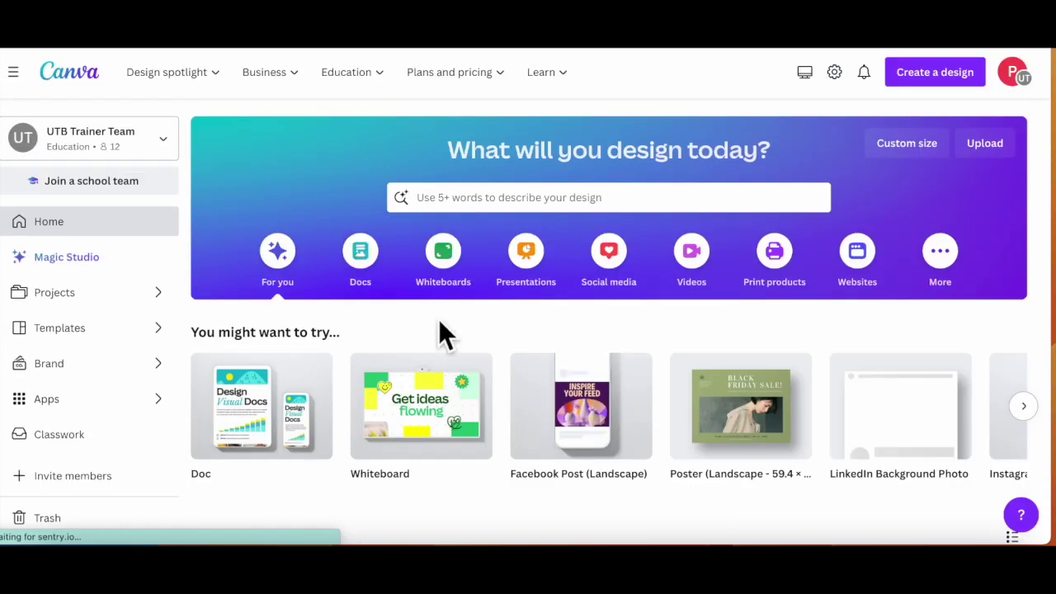
Step: Create a blank A2 landscape design and centre the downloaded cover PNG on its page
mouse_move(737, 449)
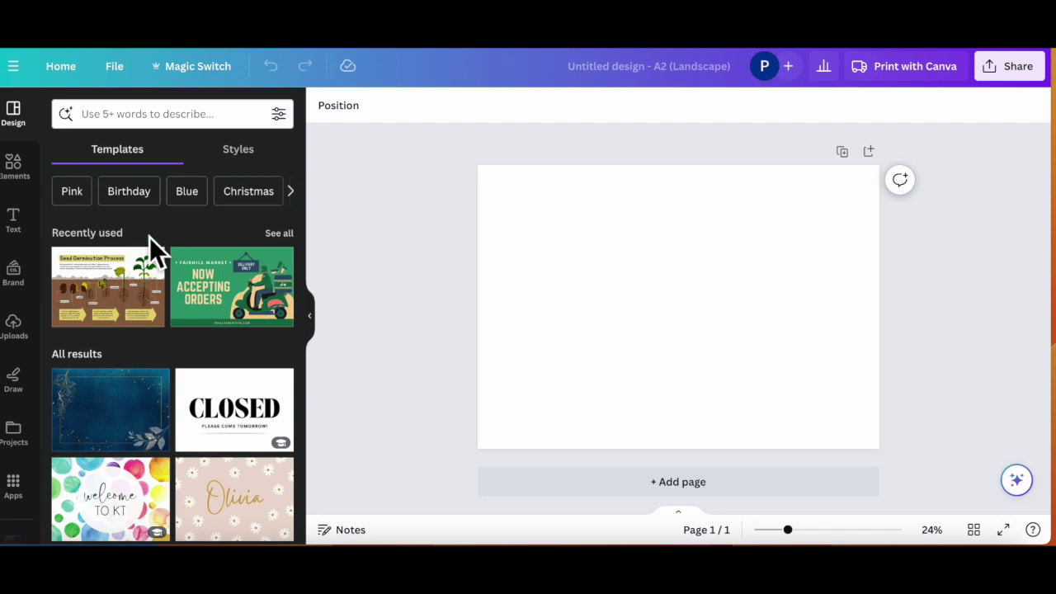
left_click(14, 325)
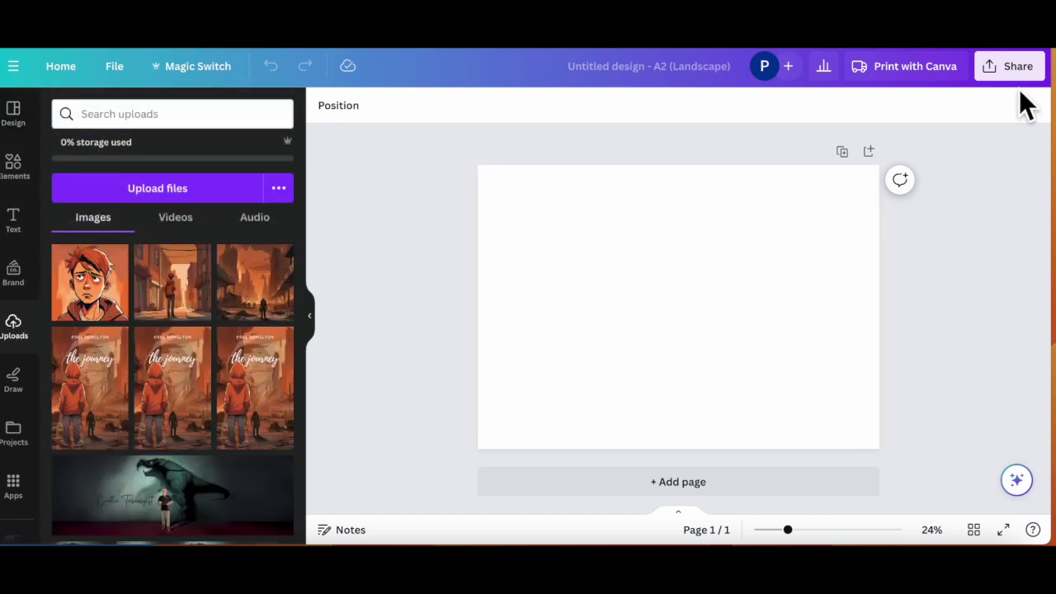
left_click(957, 48)
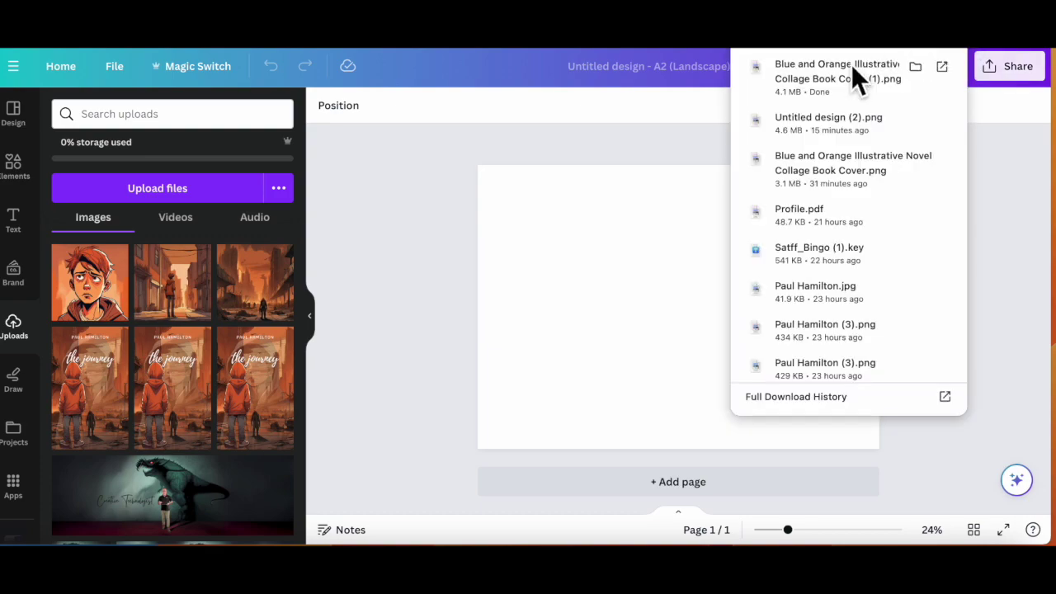
left_click_drag(811, 84, 599, 231)
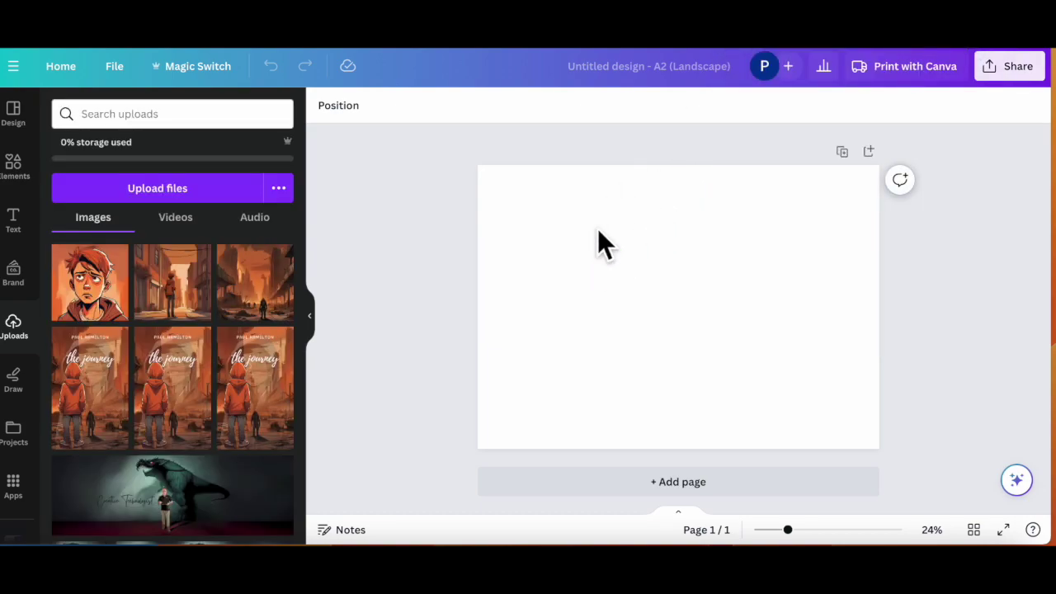
left_click_drag(712, 370, 683, 354)
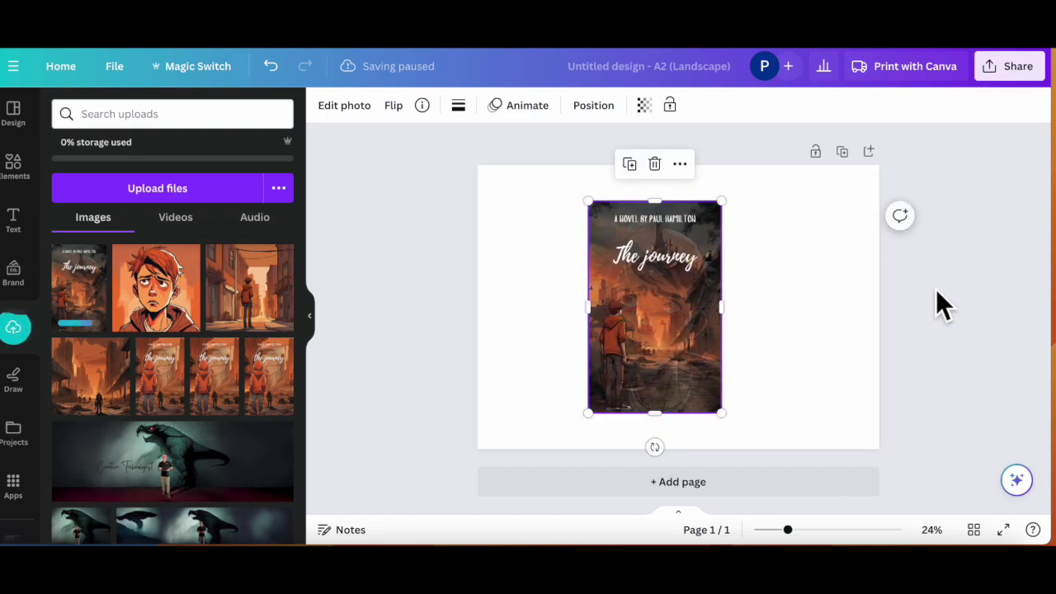
Step: Hide the Uploads panel and open the Mockups app from the cover's Edit photo options
left_click(314, 320)
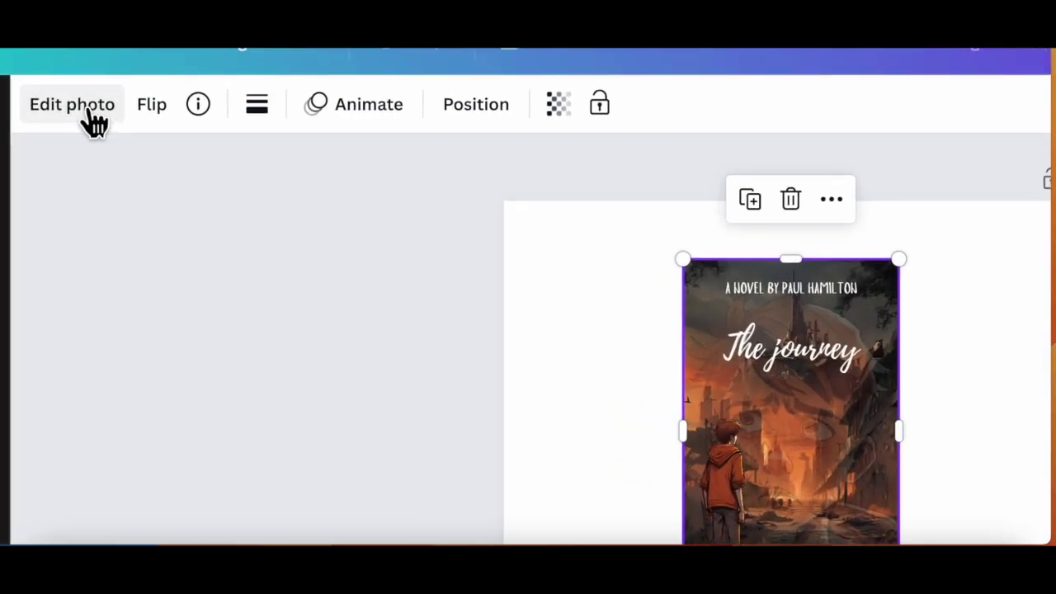
left_click(89, 112)
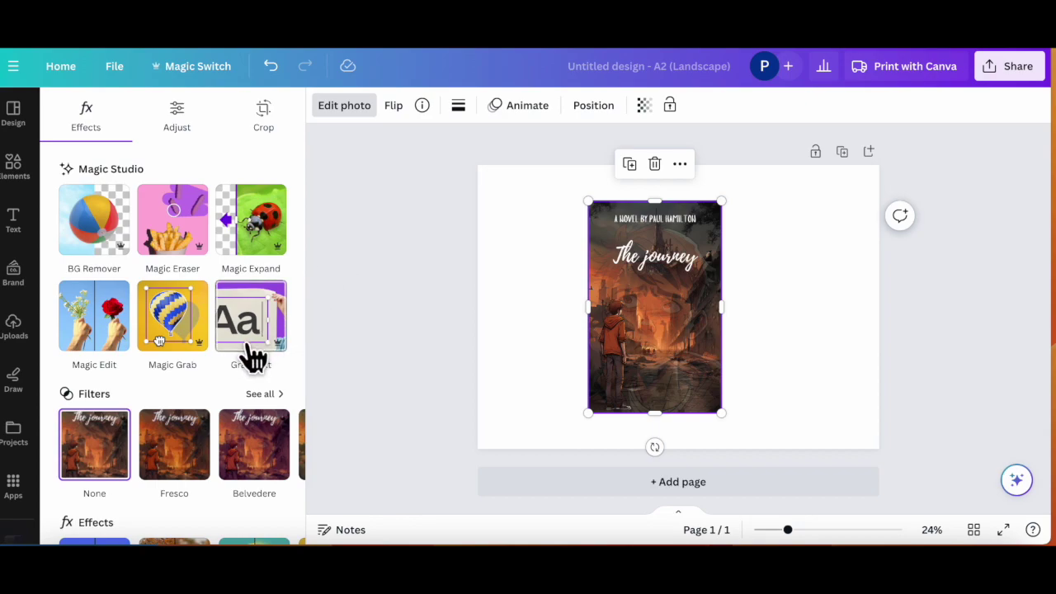
scroll(282, 396, "down", 3)
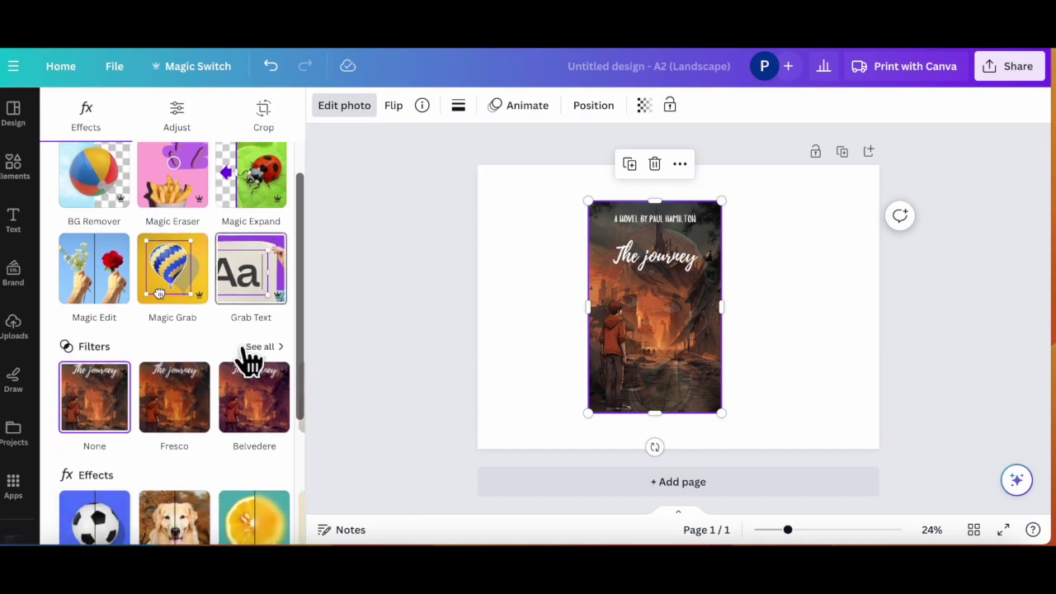
scroll(248, 358, "down", 1)
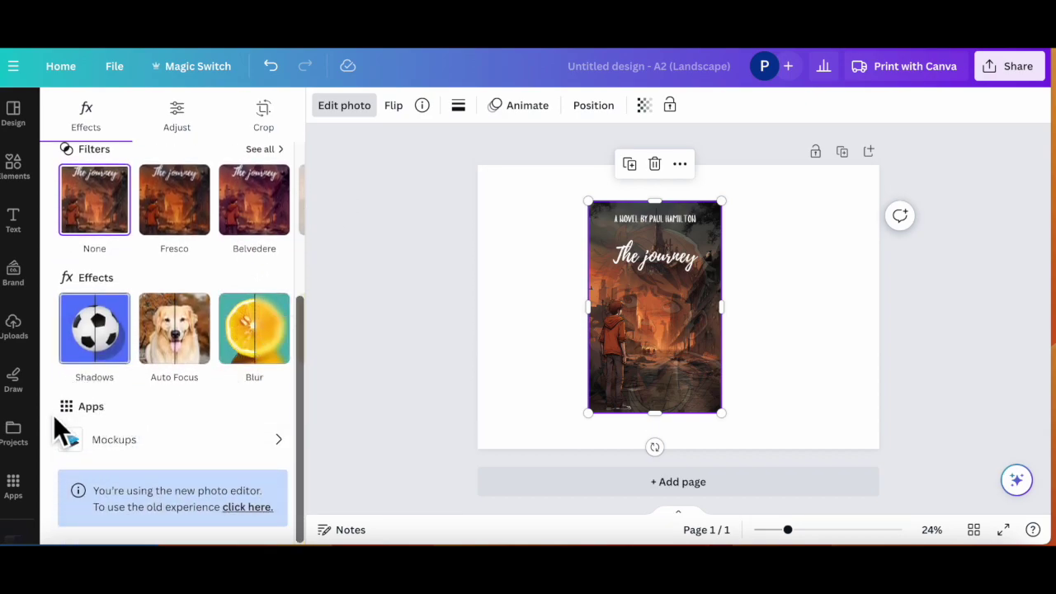
left_click(132, 442)
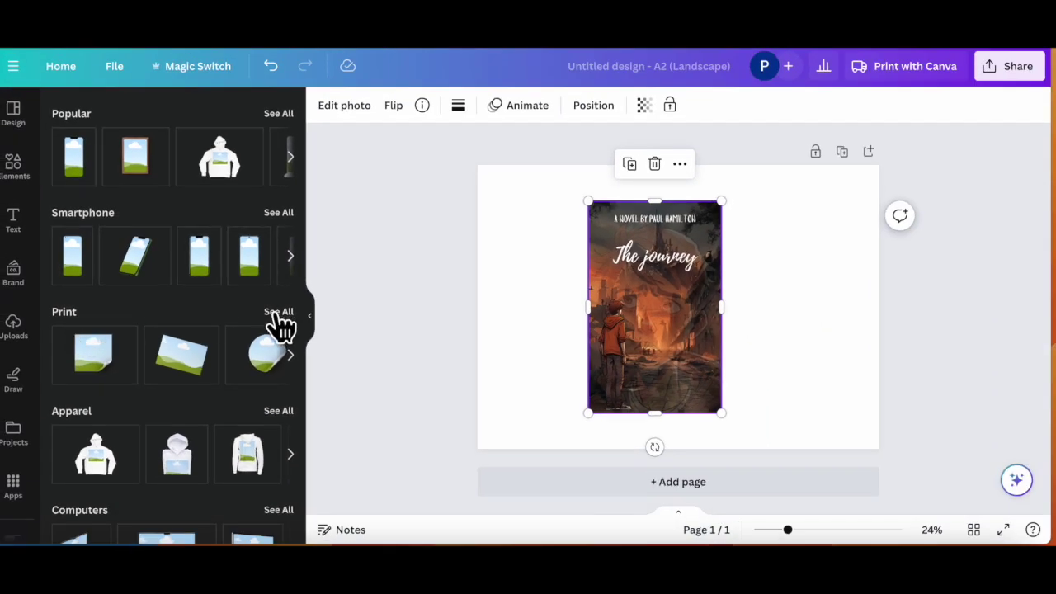
Step: Browse all Print mockups and add the reader-holding-a-book mockup to the page
left_click(278, 312)
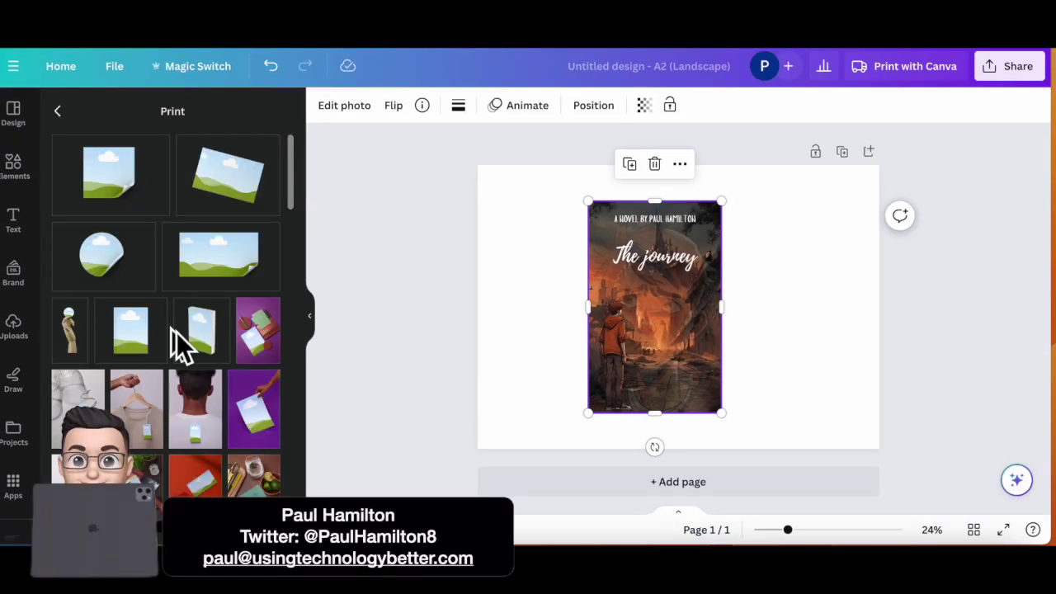
scroll(176, 332, "down", 5)
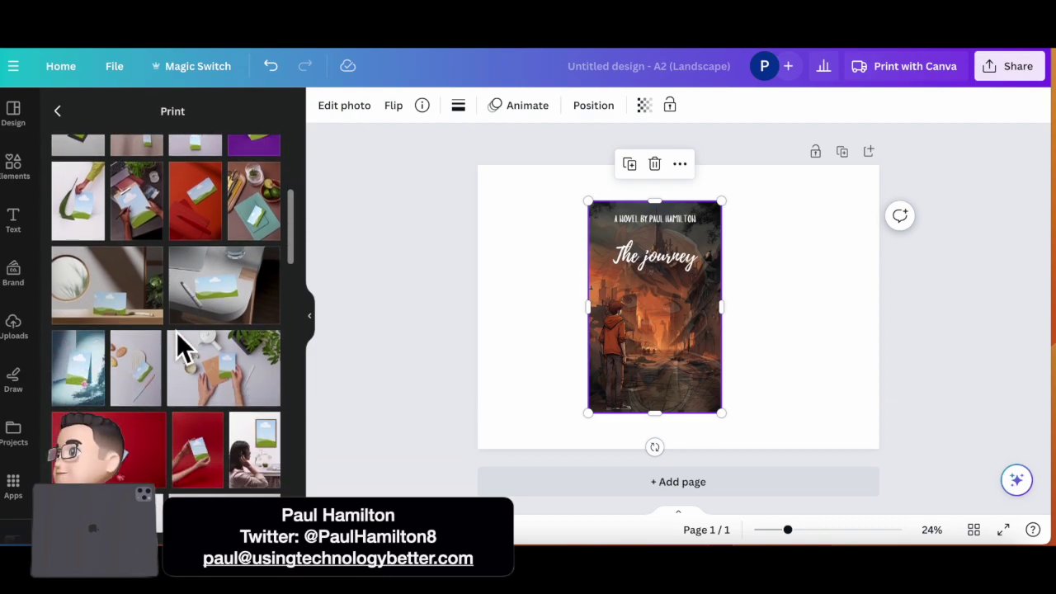
scroll(176, 332, "down", 10)
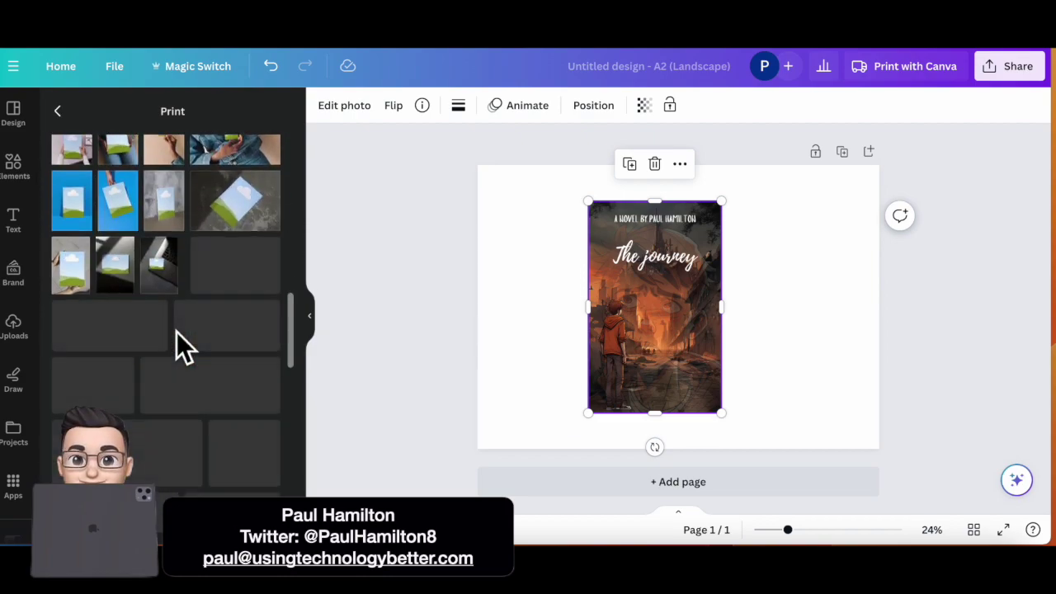
scroll(177, 332, "down", 10)
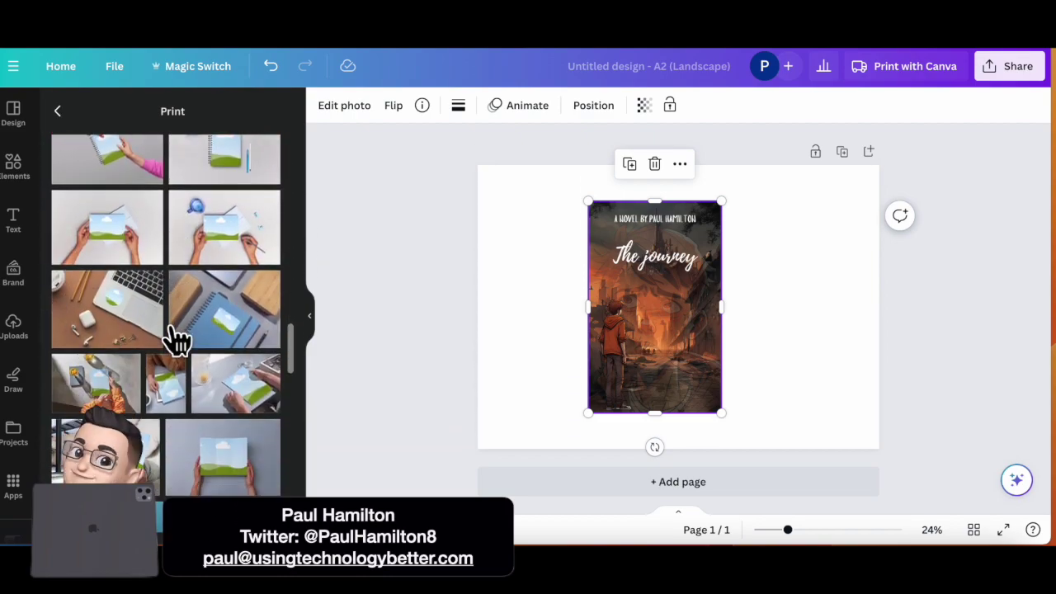
scroll(177, 336, "down", 5)
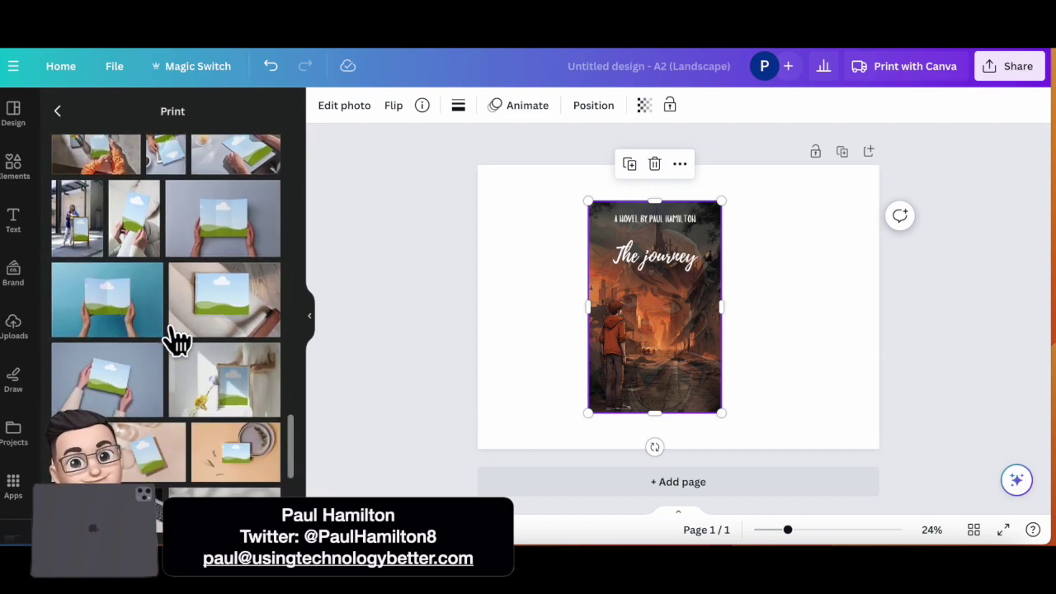
scroll(177, 337, "down", 10)
scroll(177, 336, "down", 3)
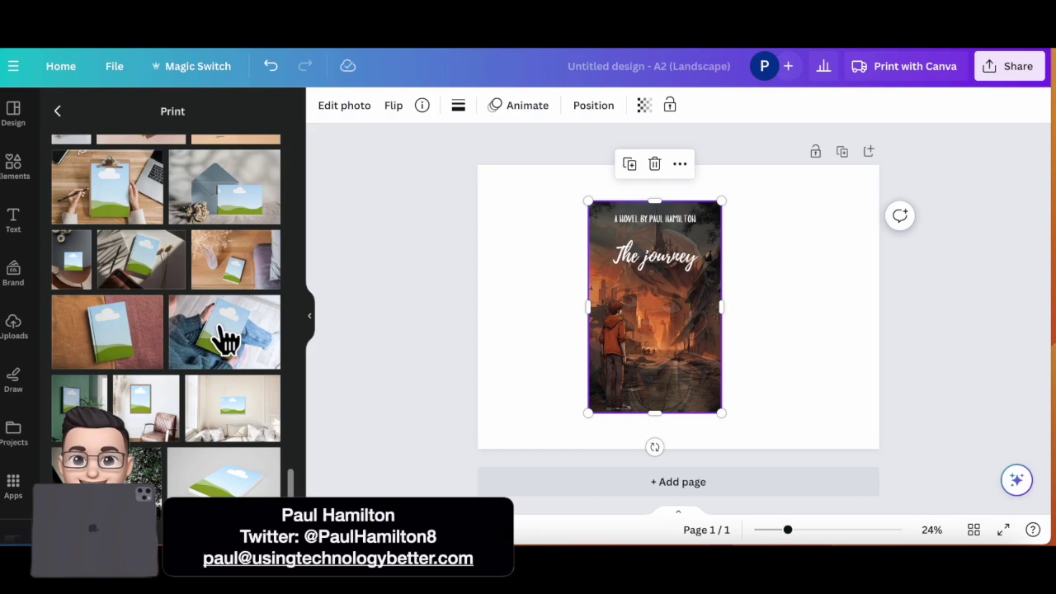
left_click(221, 328)
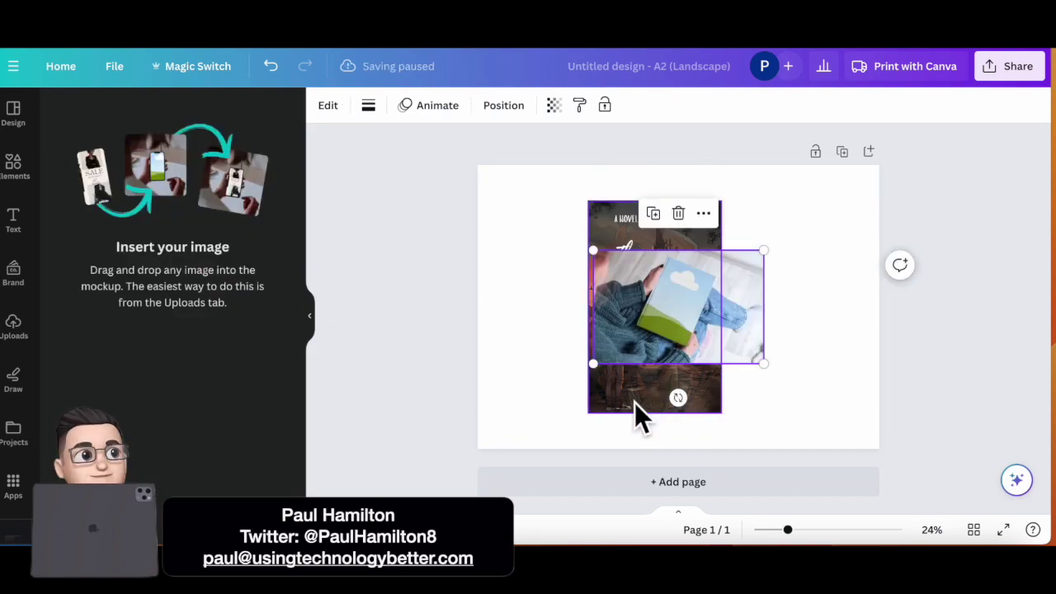
Step: Delete the loose cover, stretch the book mockup over the page, and drop the cover onto its book
left_click(636, 403)
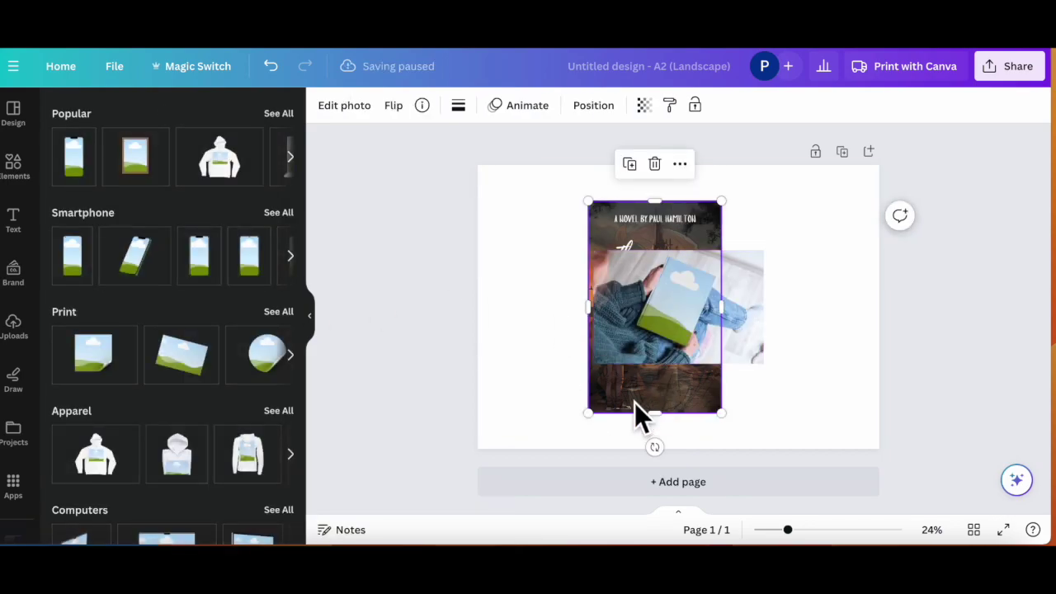
key("Delete")
left_click(679, 250)
left_click_drag(661, 291, 540, 203)
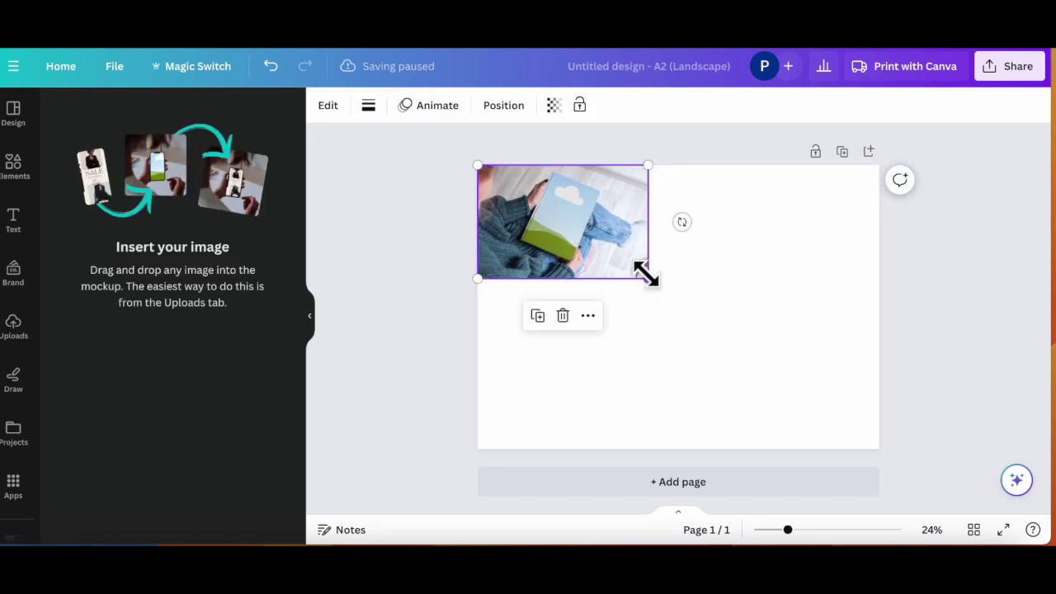
left_click_drag(646, 275, 919, 415)
left_click_drag(814, 415, 790, 395)
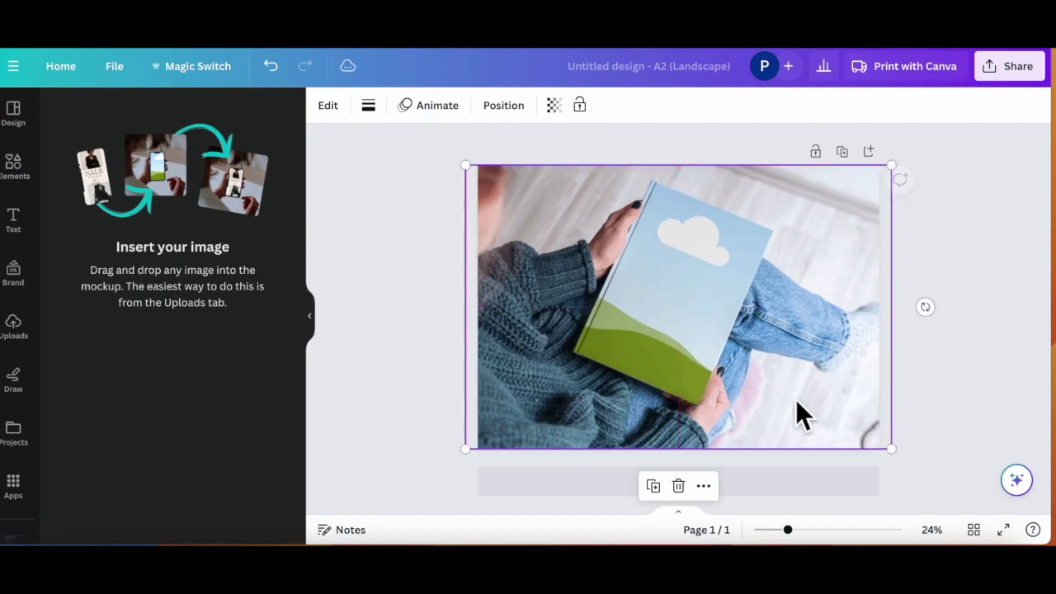
left_click(14, 329)
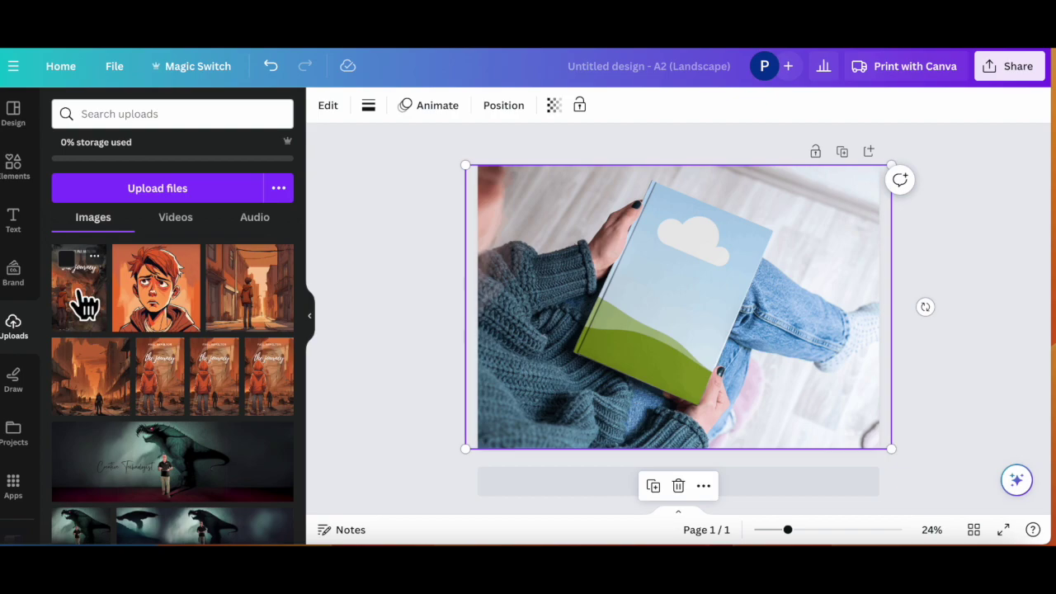
left_click_drag(80, 293, 681, 296)
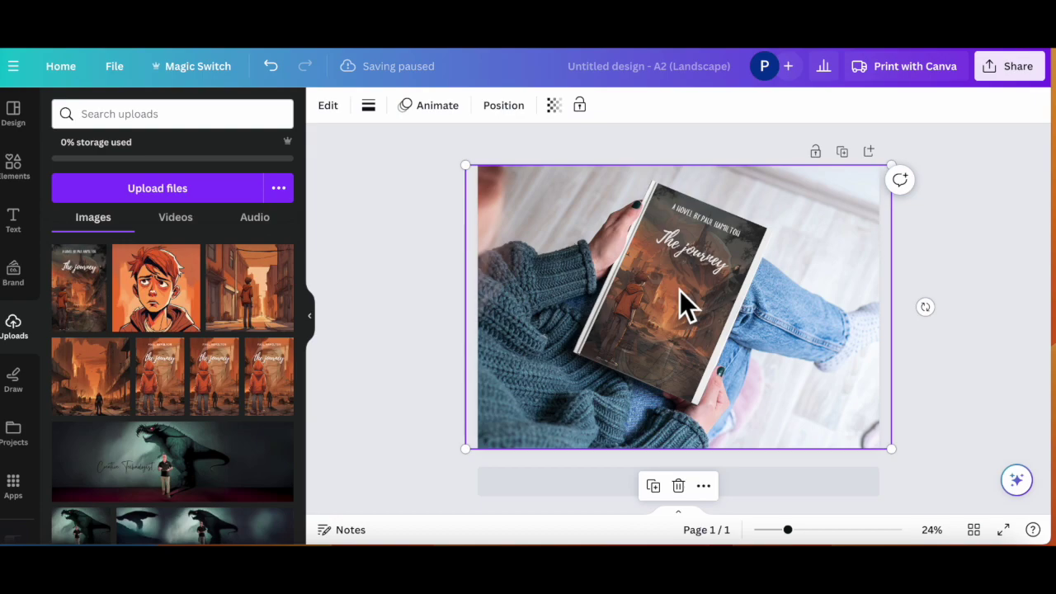
Step: Set the mockup's image crop to Fill so the cover covers the whole book, and apply it
left_click(328, 108)
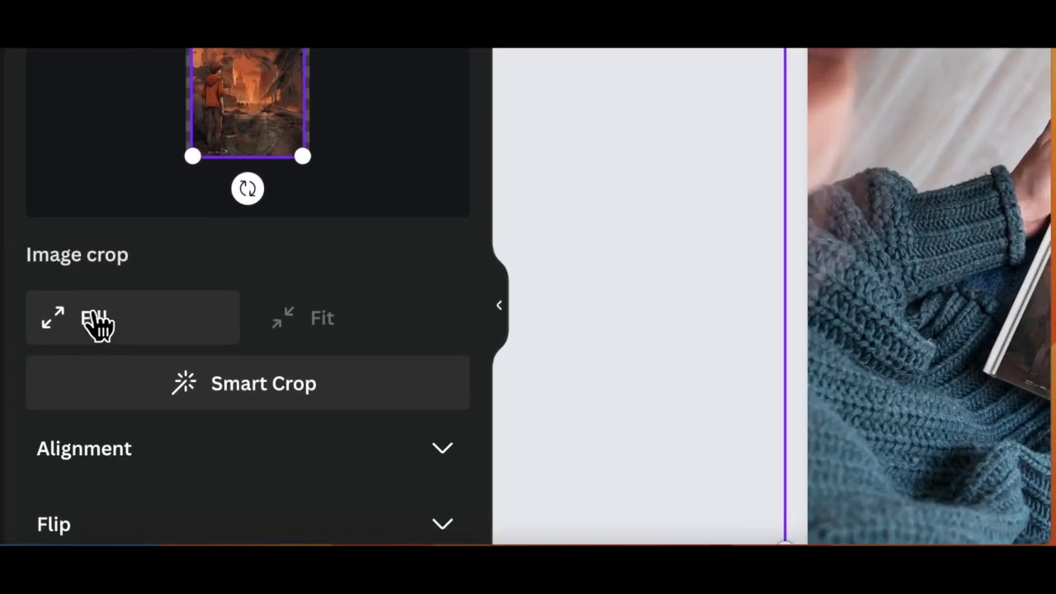
left_click(97, 325)
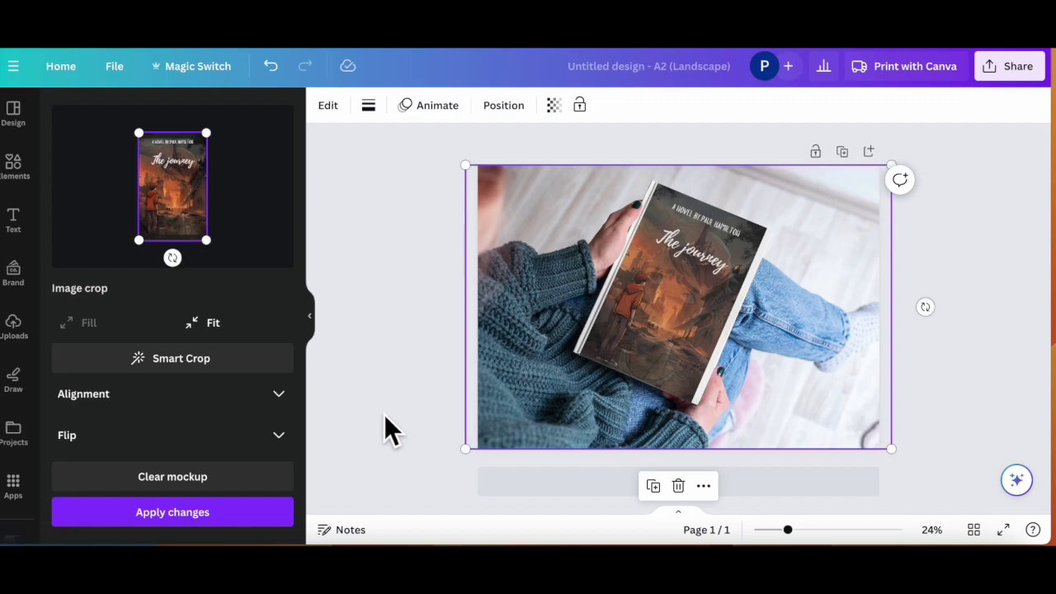
left_click(179, 515)
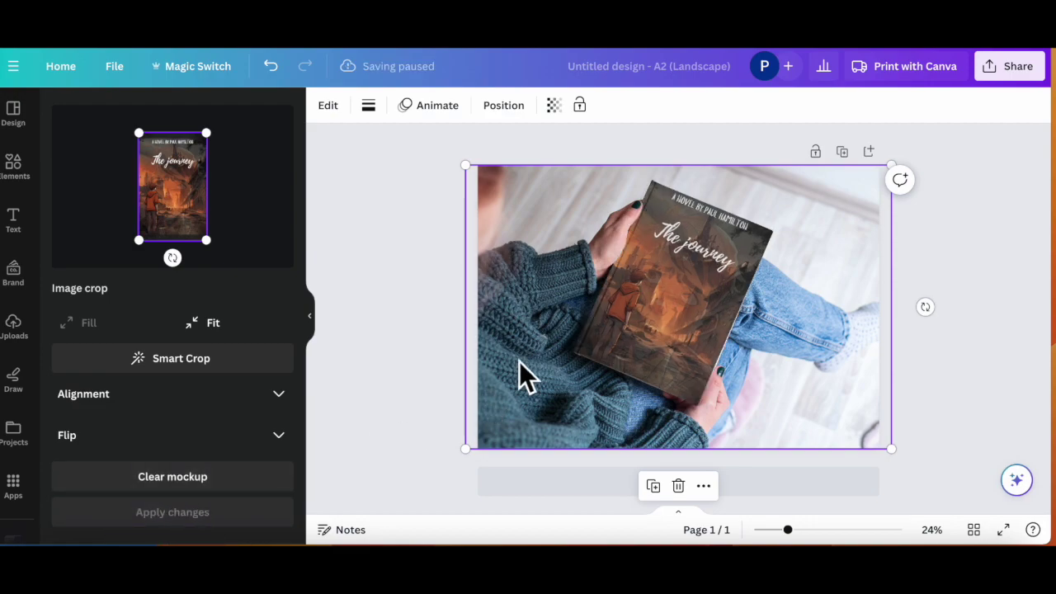
left_click(1020, 248)
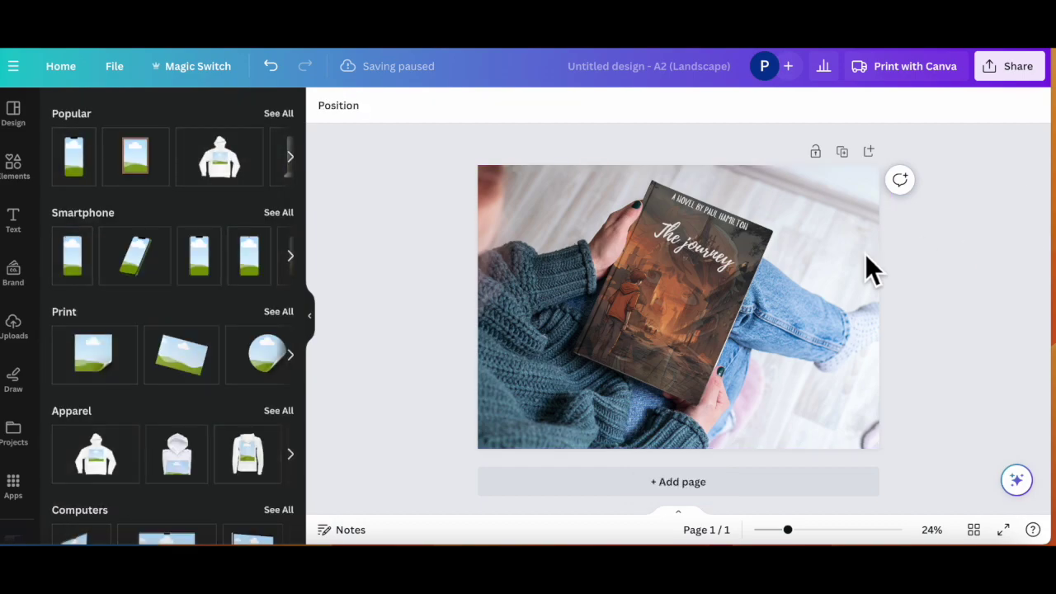
Step: Download the mockup design as a PNG and open the downloaded file
left_click(1008, 70)
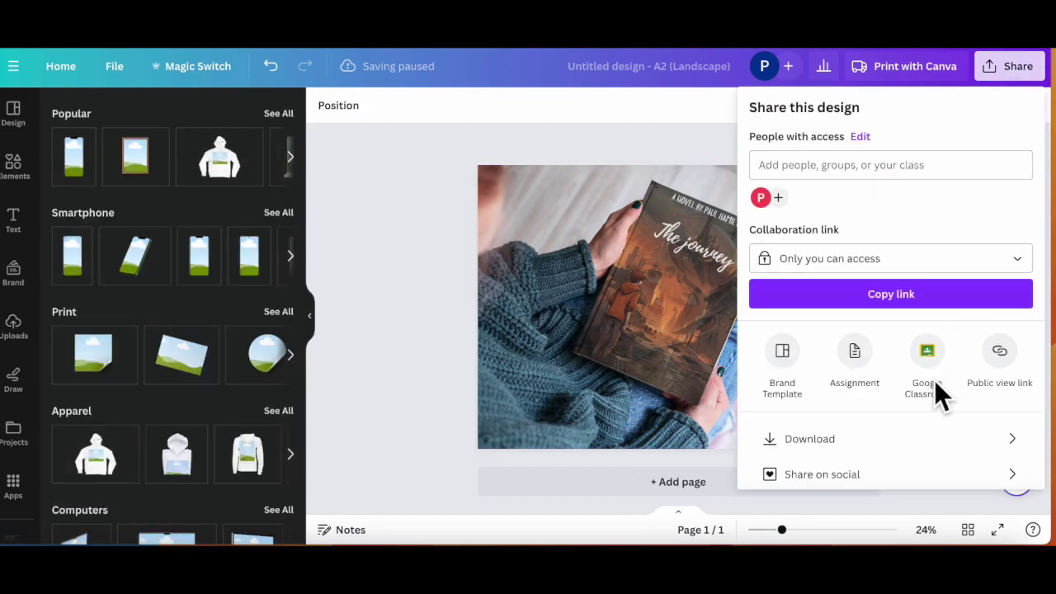
left_click(858, 445)
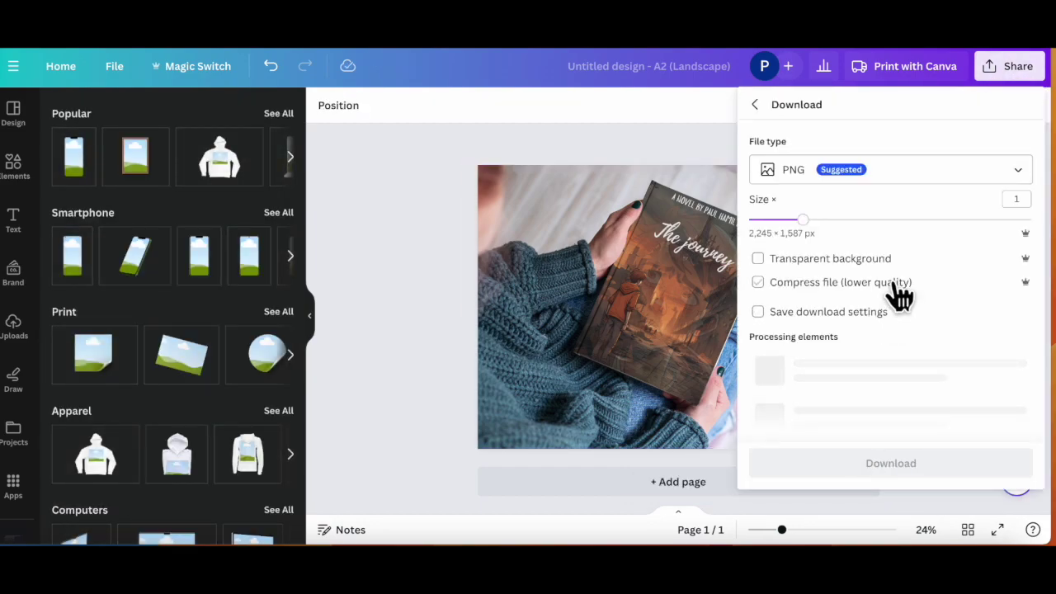
left_click(880, 348)
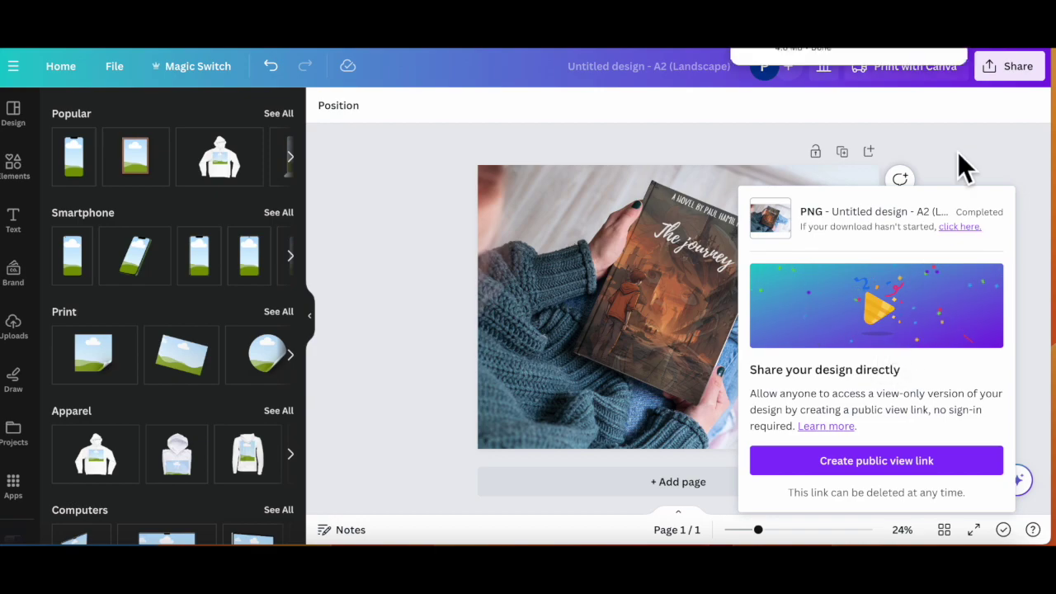
left_click(833, 47)
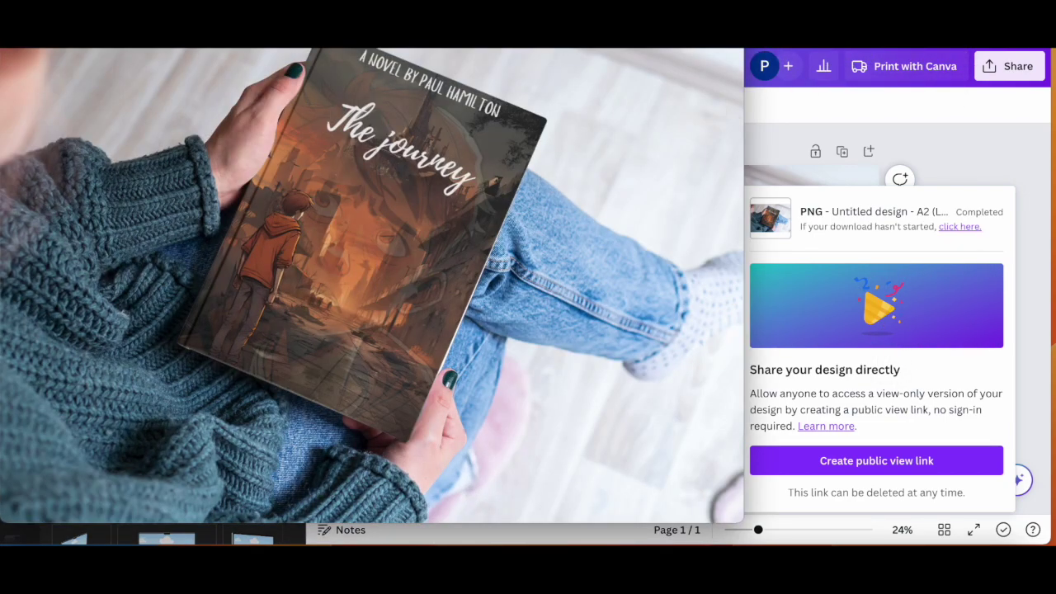
Step: Shrink and move the Preview window right, then zoom to inspect 'Untitled design (3).png'
left_click_drag(743, 48, 641, 56)
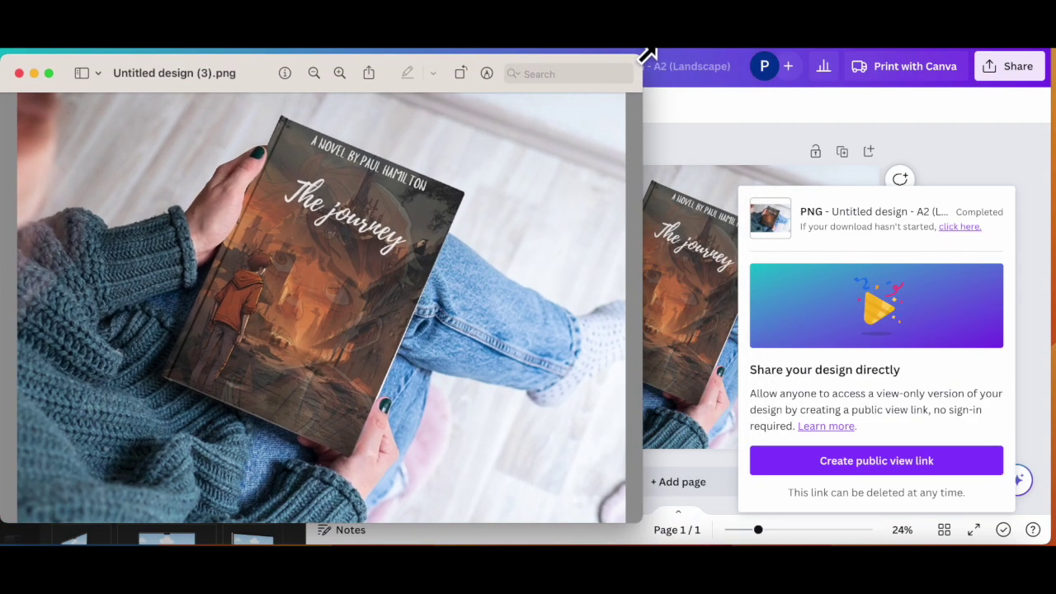
left_click_drag(245, 75, 476, 71)
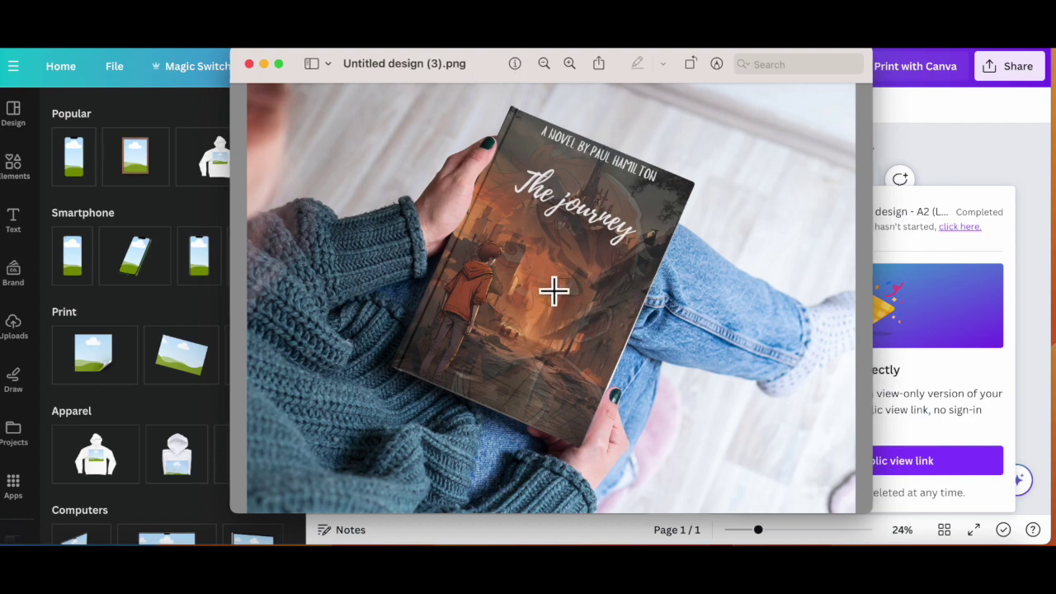
scroll(553, 291, "up", 3)
scroll(554, 290, "down", 3)
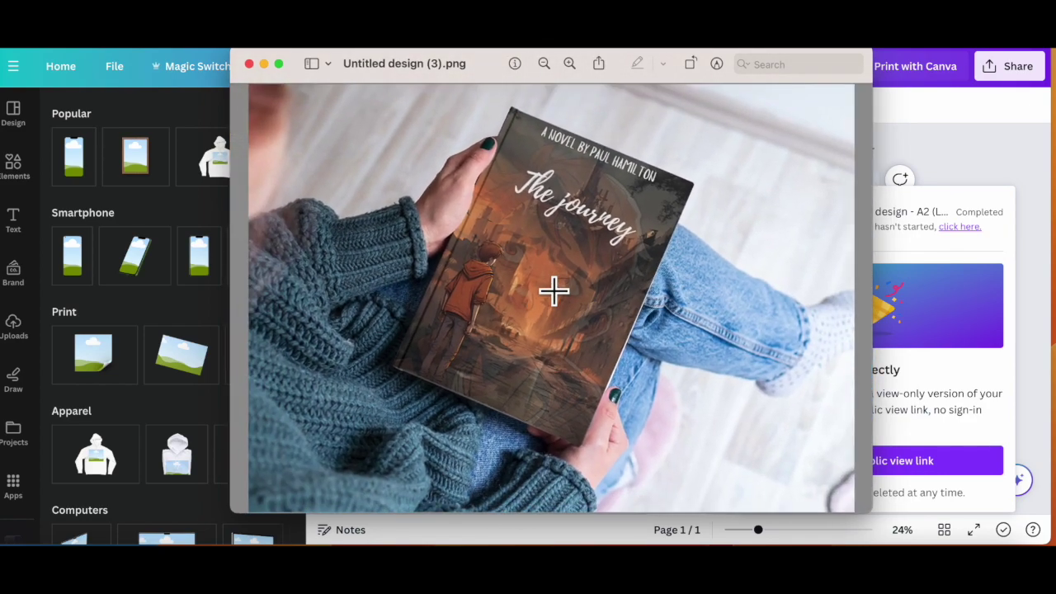
scroll(554, 290, "down", 2)
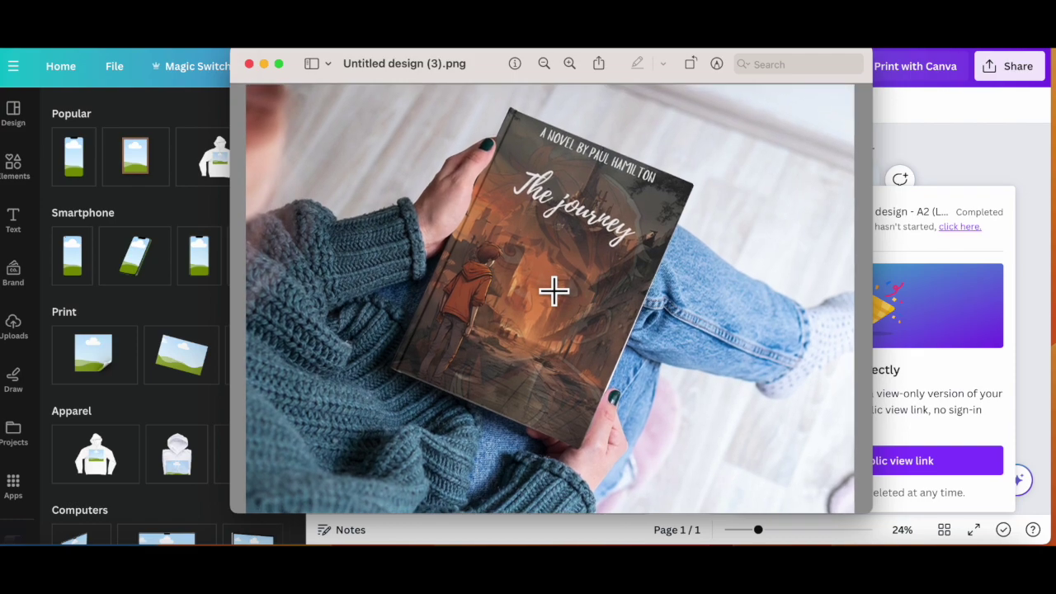